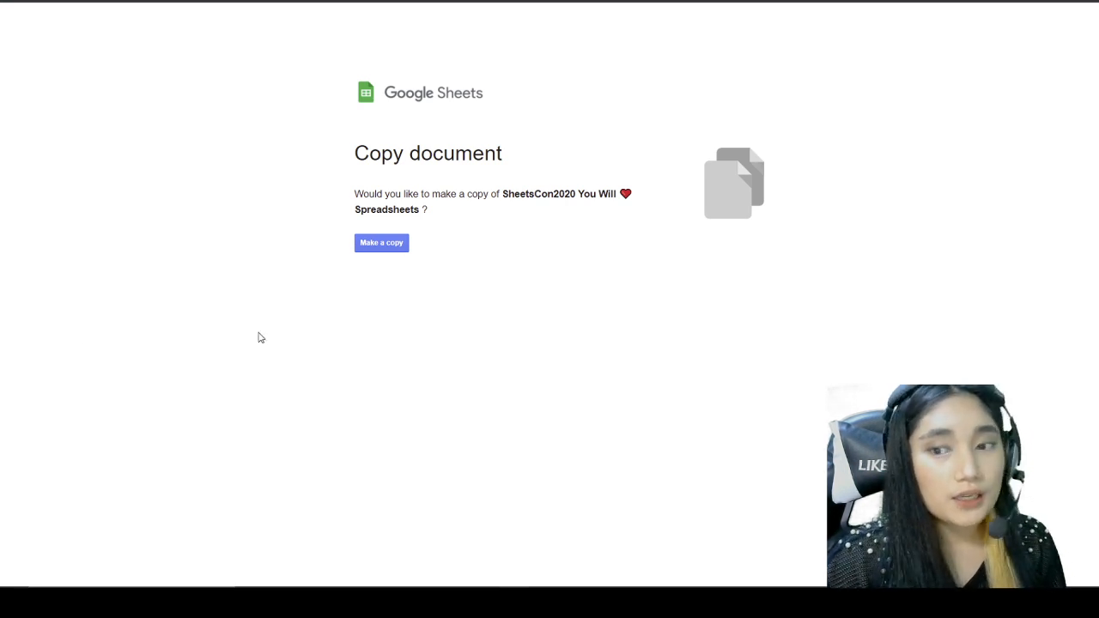
# Step: Make your own copy of the SheetsCon2020 quest tracker spreadsheet
pyautogui.click(398, 245)
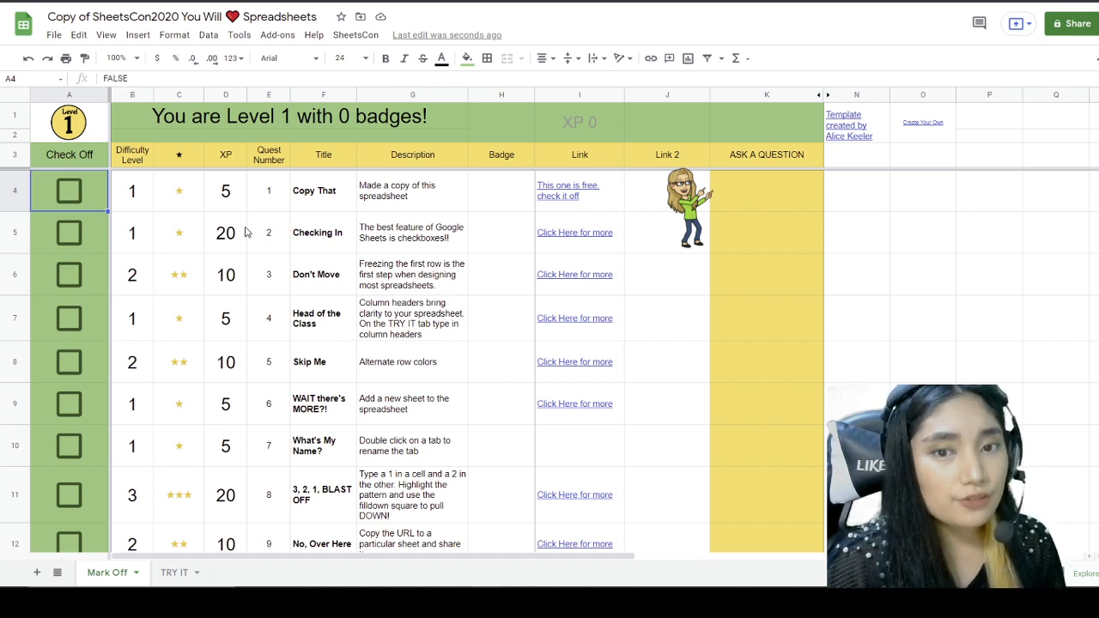
pyautogui.click(189, 577)
pyautogui.click(130, 576)
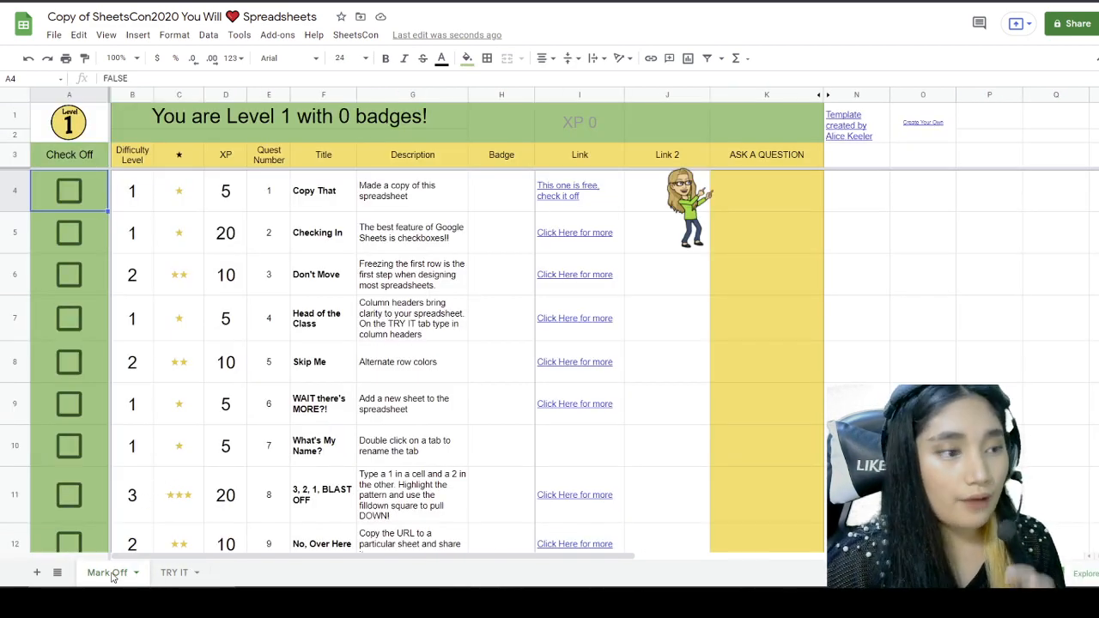
pyautogui.click(173, 576)
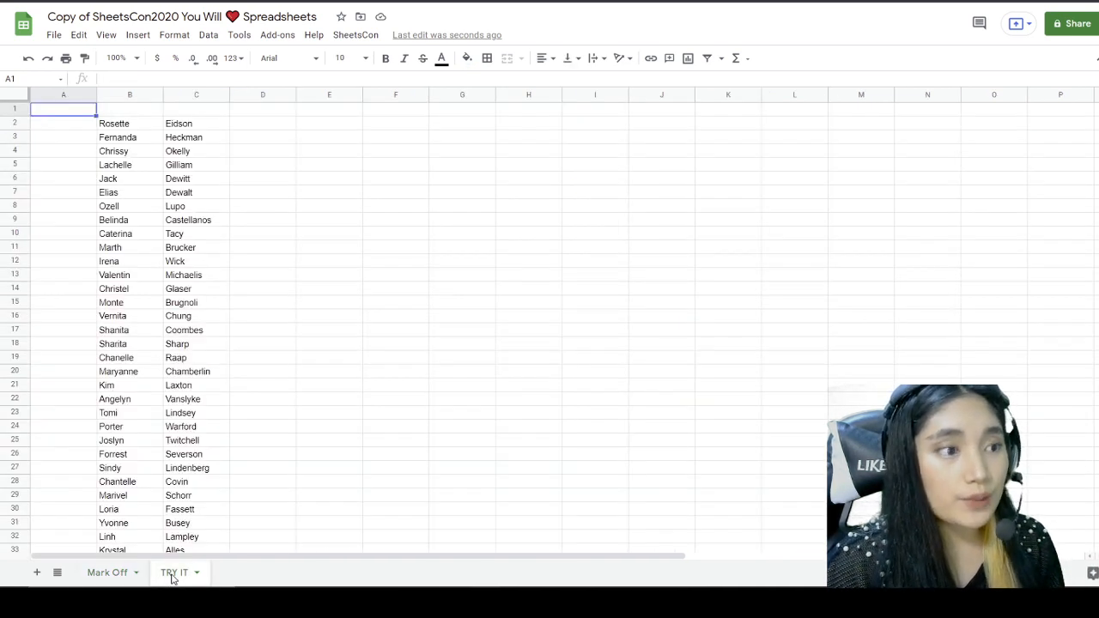
pyautogui.click(123, 576)
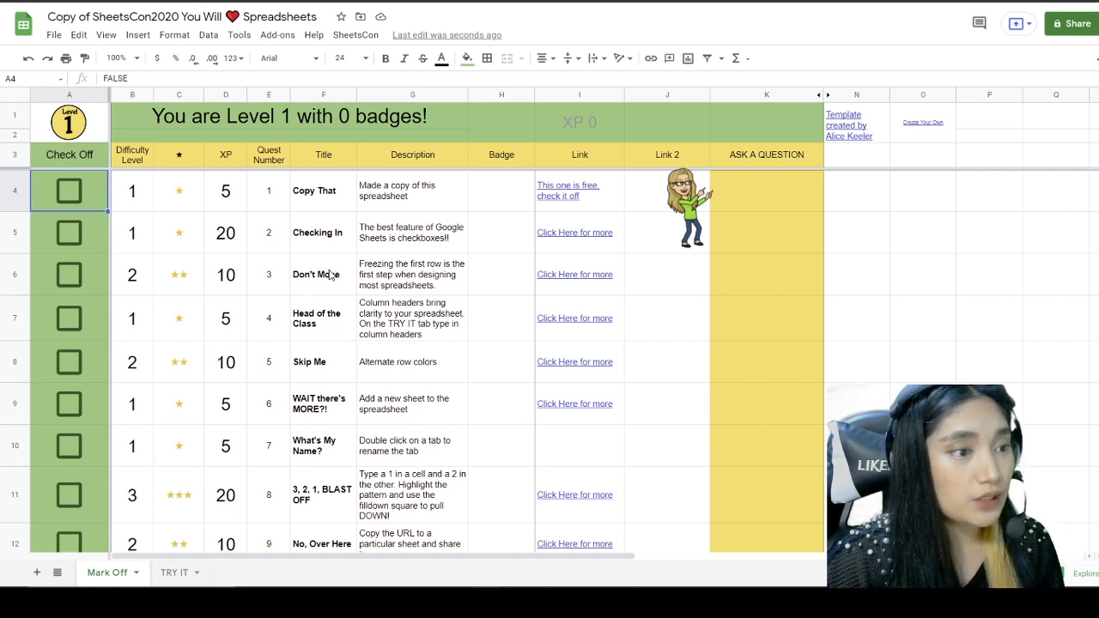
# Step: Tick the Copy That quest in A4, review quests 1 and 2, then go to TRY IT
pyautogui.click(77, 197)
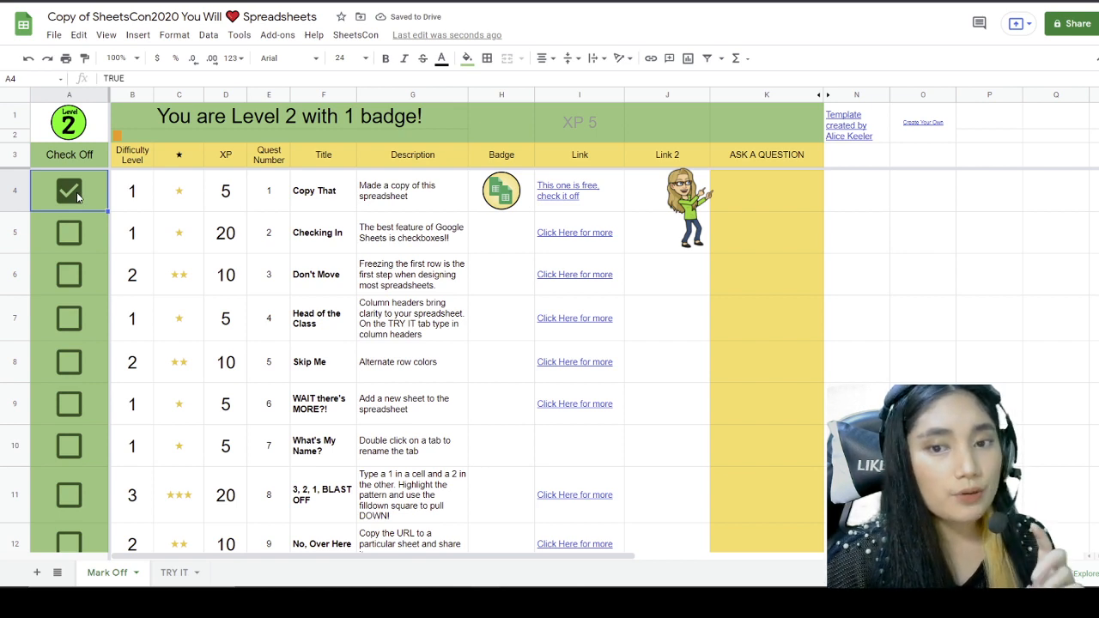
pyautogui.click(341, 193)
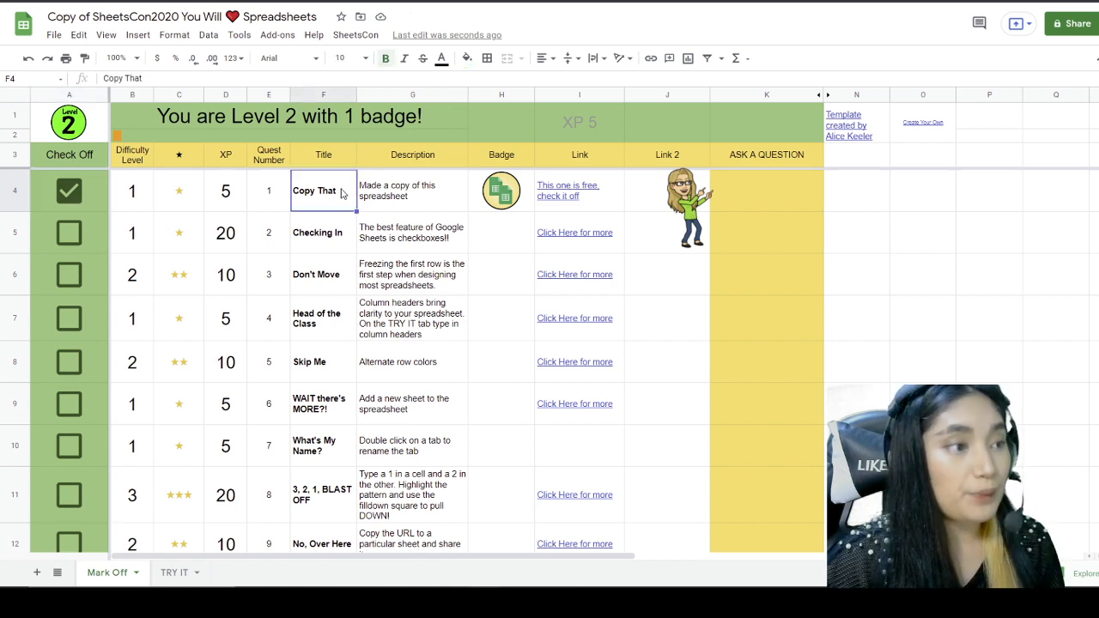
pyautogui.click(396, 198)
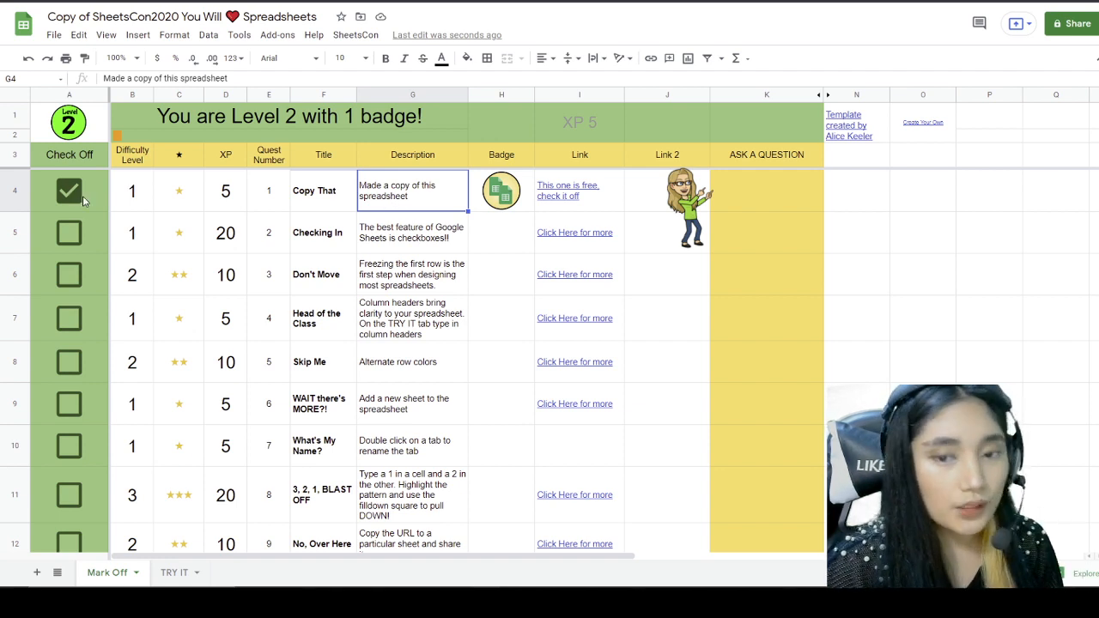
pyautogui.click(282, 239)
pyautogui.click(318, 240)
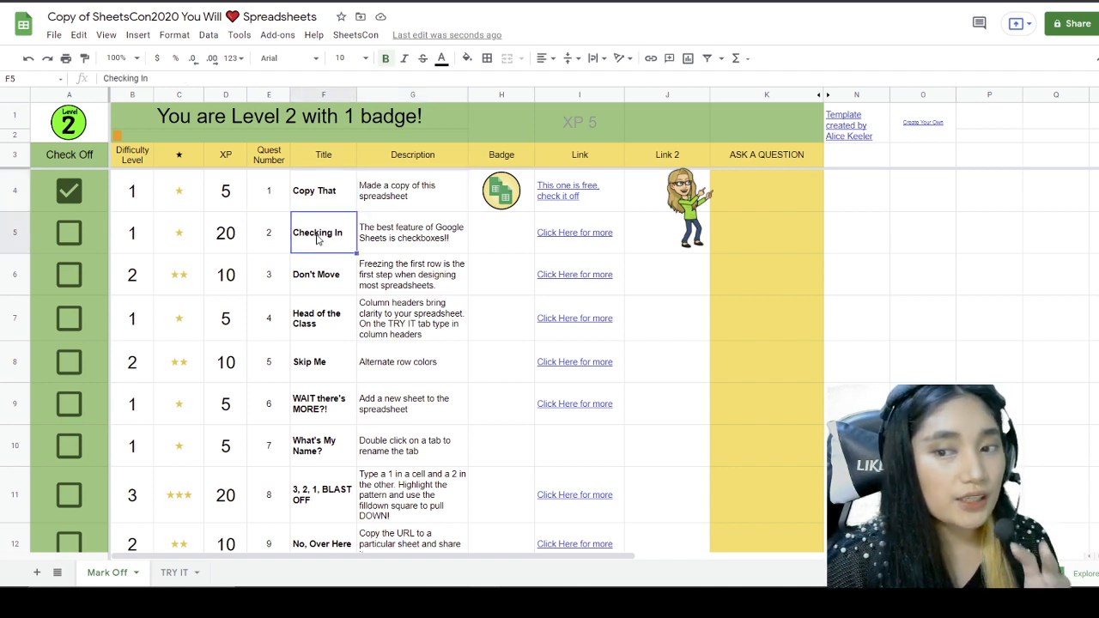
pyautogui.click(387, 243)
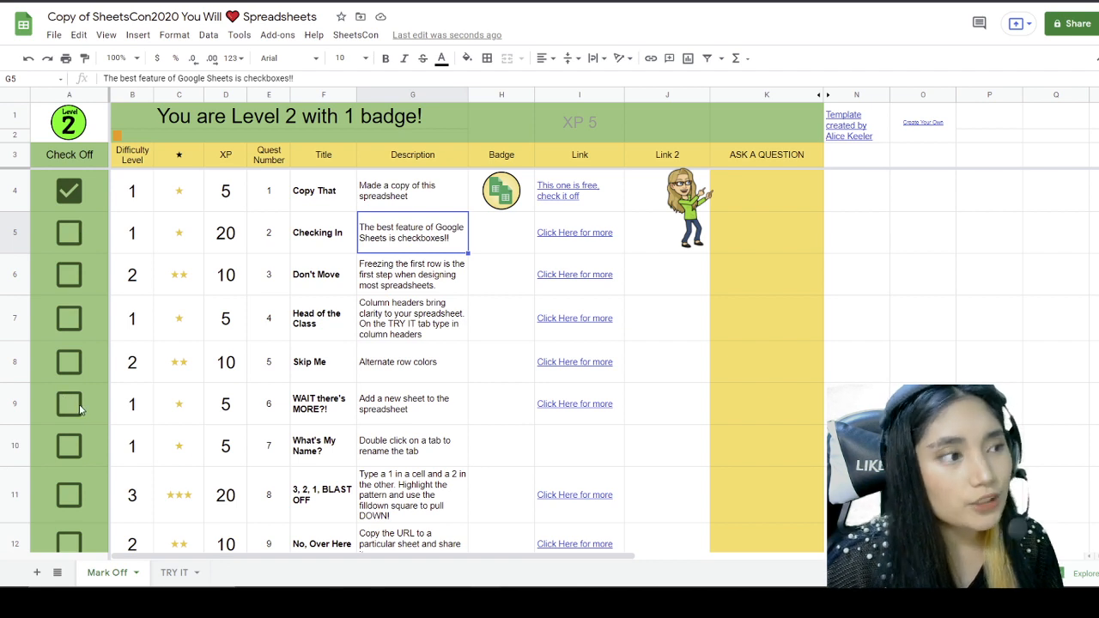
pyautogui.click(173, 576)
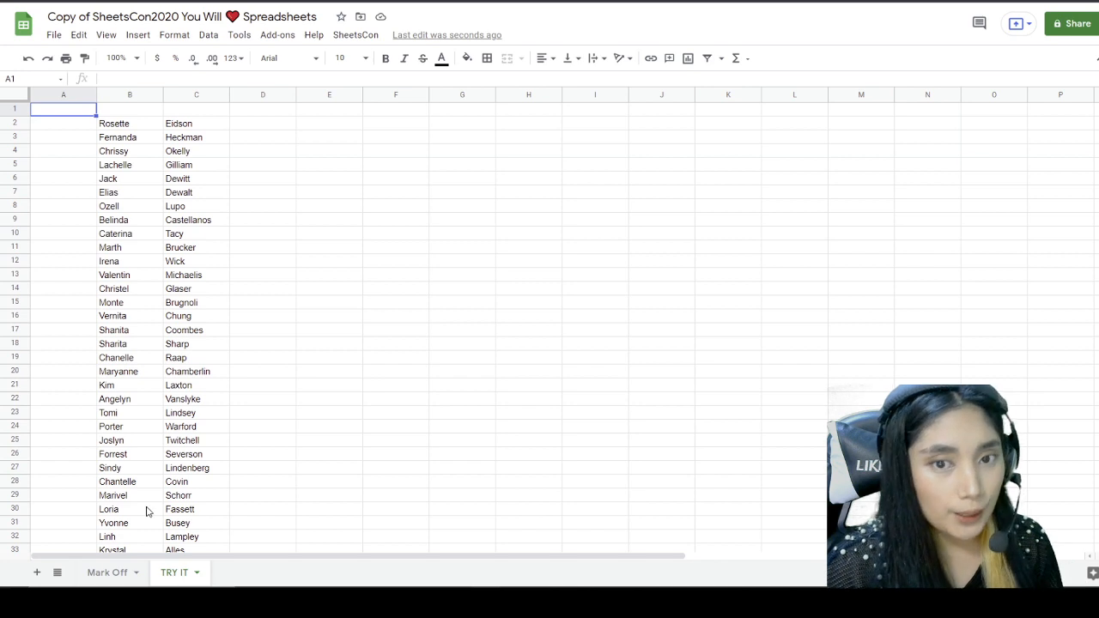
# Step: Select the empty cells A2:A51 beside the first- and last-name columns
pyautogui.click(129, 247)
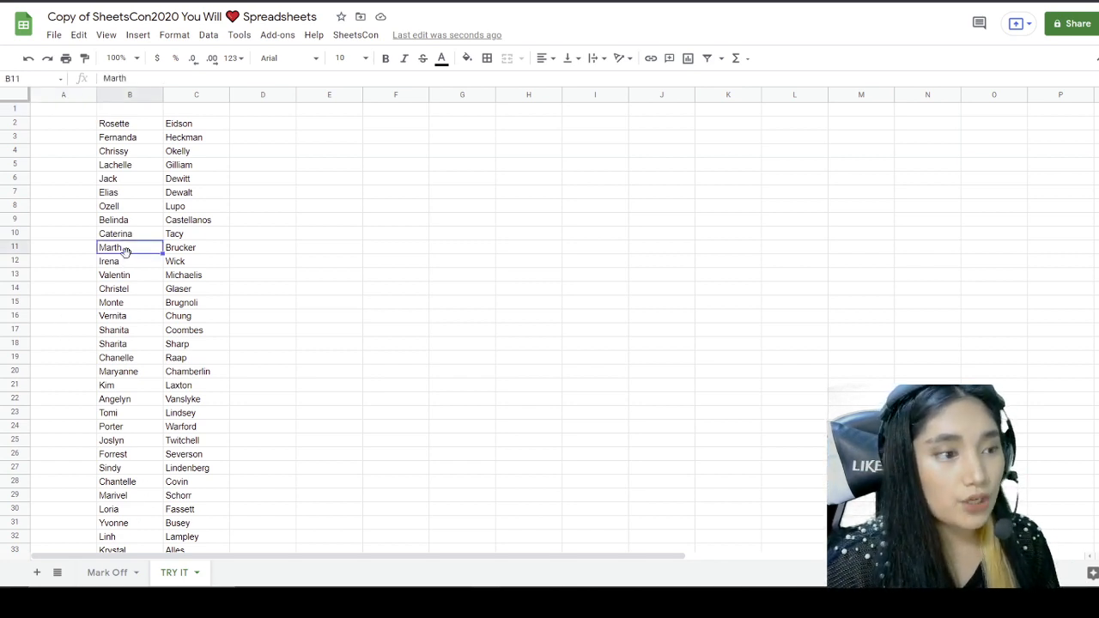
pyautogui.click(117, 94)
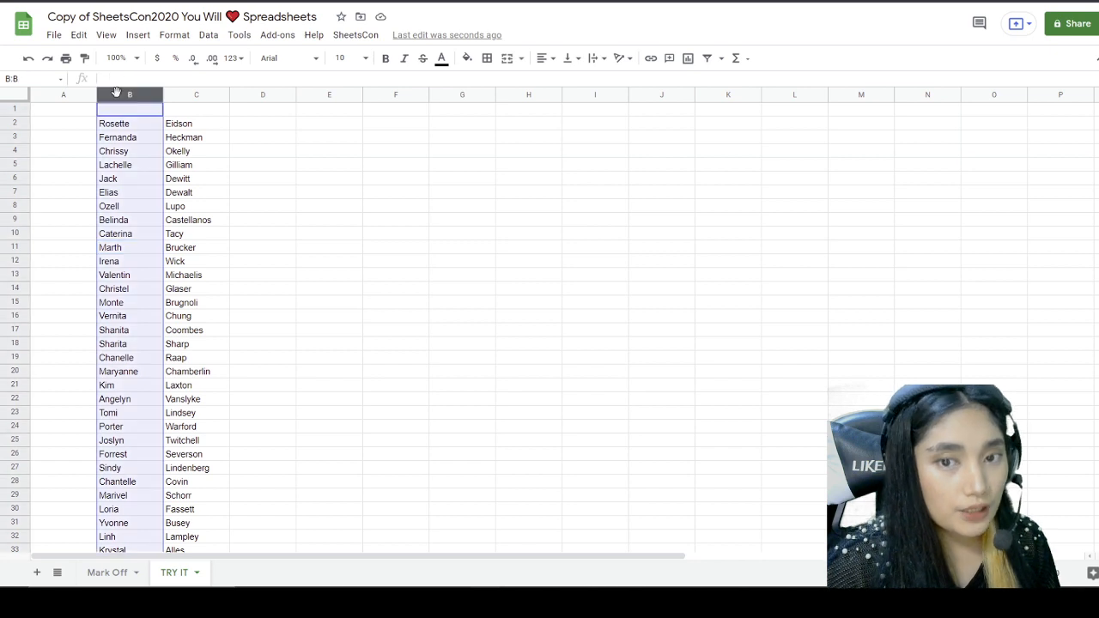
pyautogui.click(187, 91)
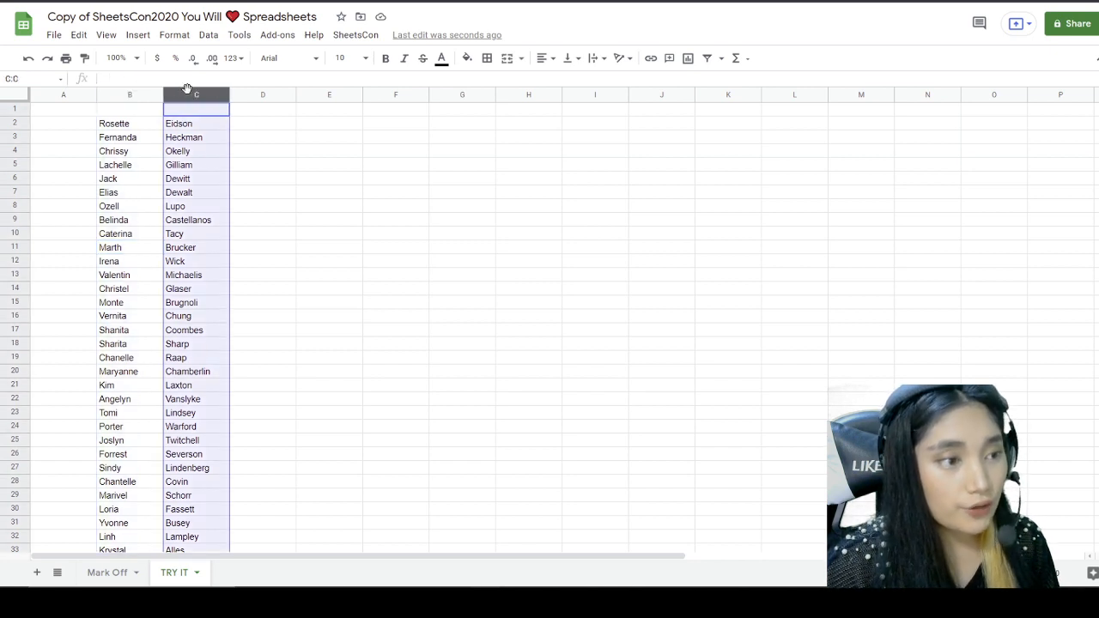
pyautogui.click(146, 159)
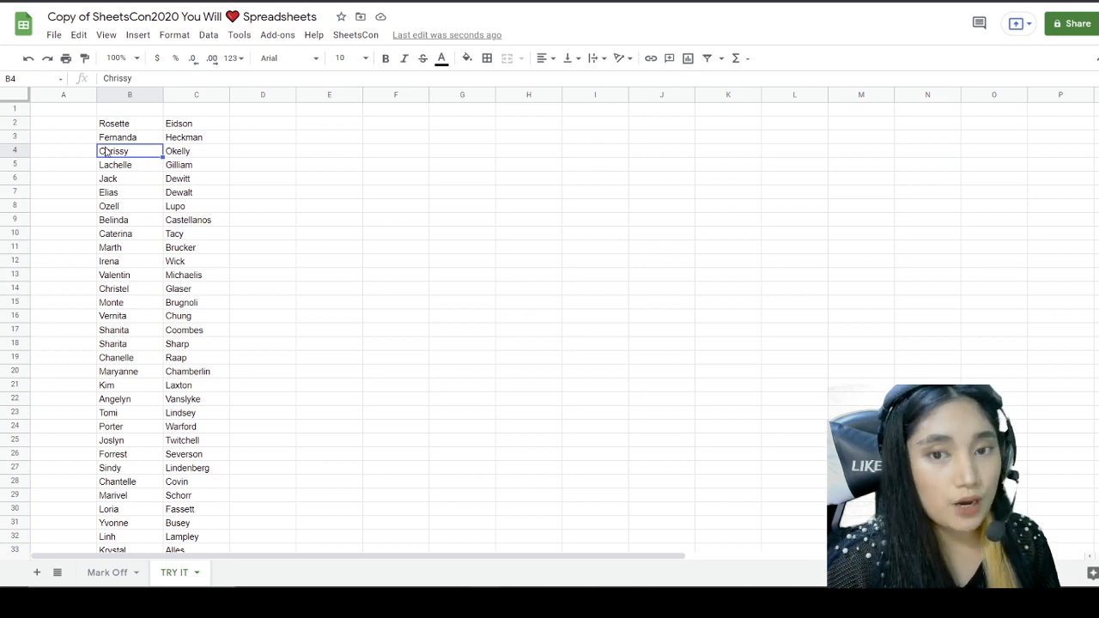
pyautogui.click(58, 96)
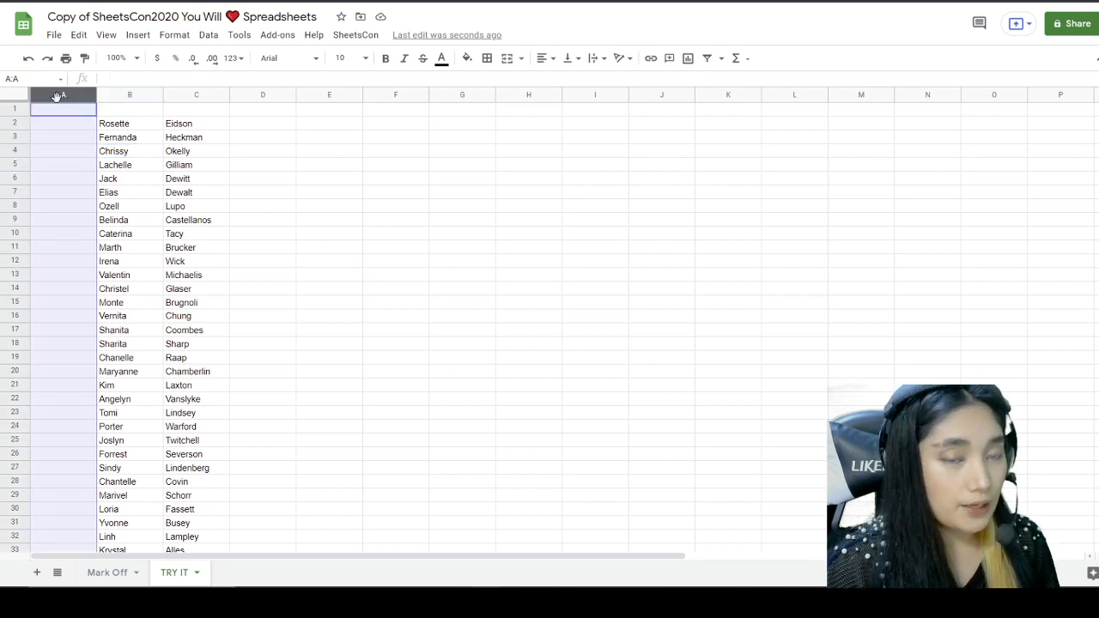
pyautogui.click(68, 159)
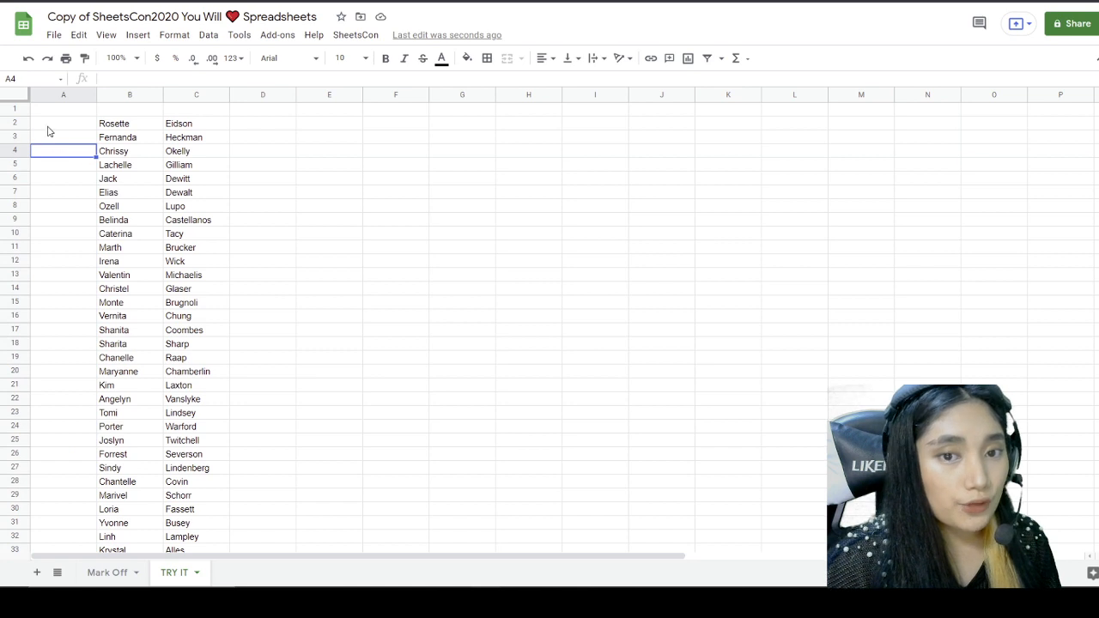
pyautogui.click(48, 127)
pyautogui.moveTo(47, 129); pyautogui.dragTo(81, 429)
pyautogui.scroll(5, 81, 430)
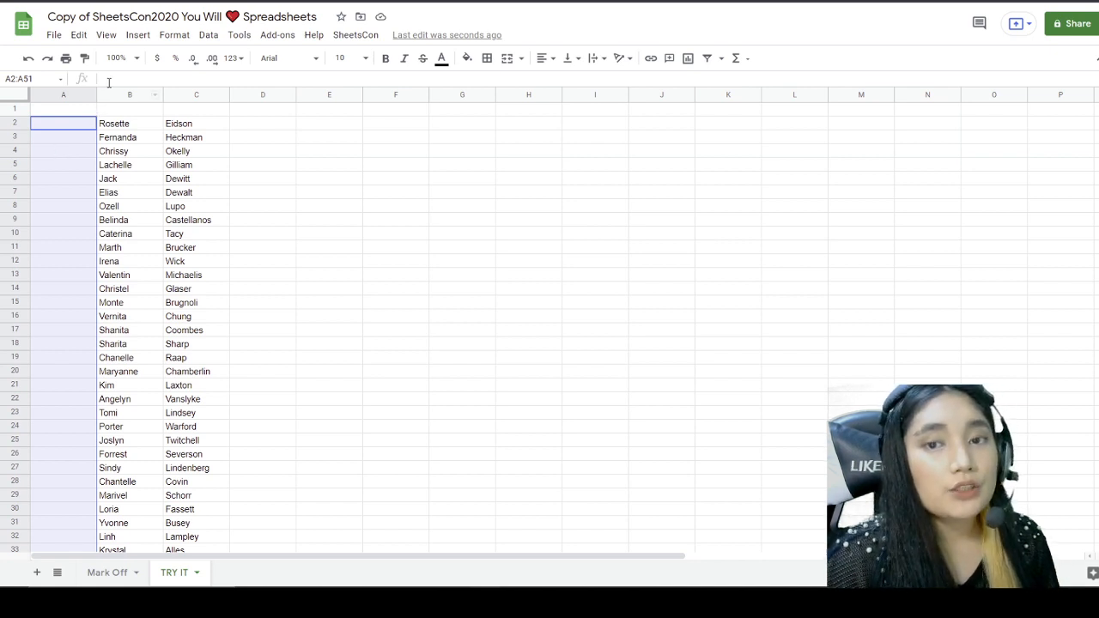
# Step: Insert tick boxes into A2:A51 with Insert > Tick box and check the column
pyautogui.click(137, 40)
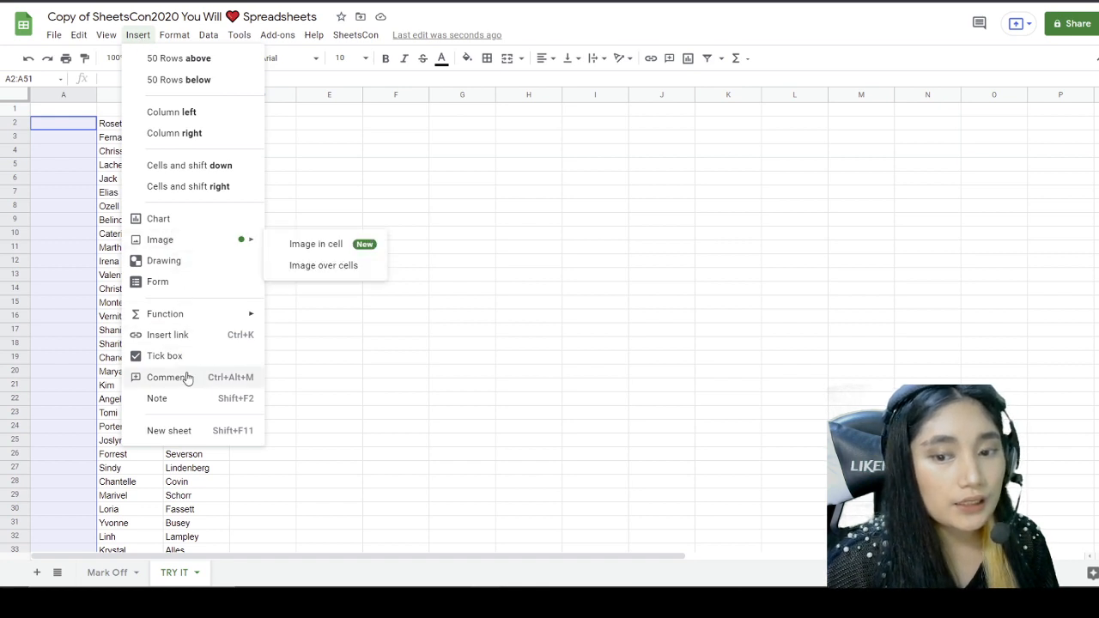
pyautogui.click(165, 355)
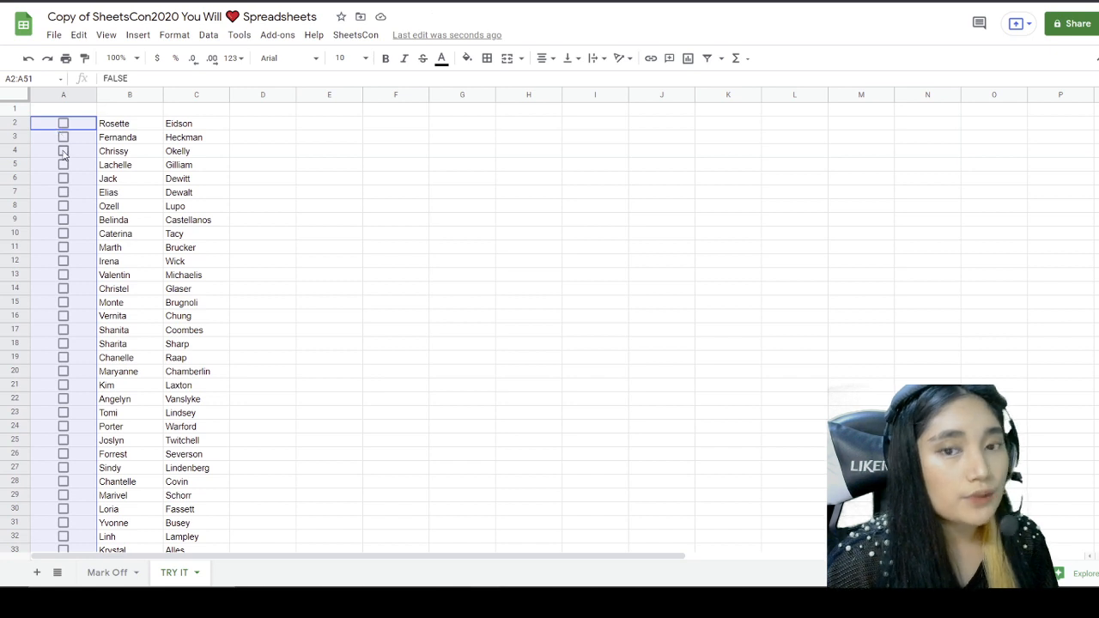
pyautogui.scroll(-9, 67, 154)
pyautogui.scroll(9, 73, 169)
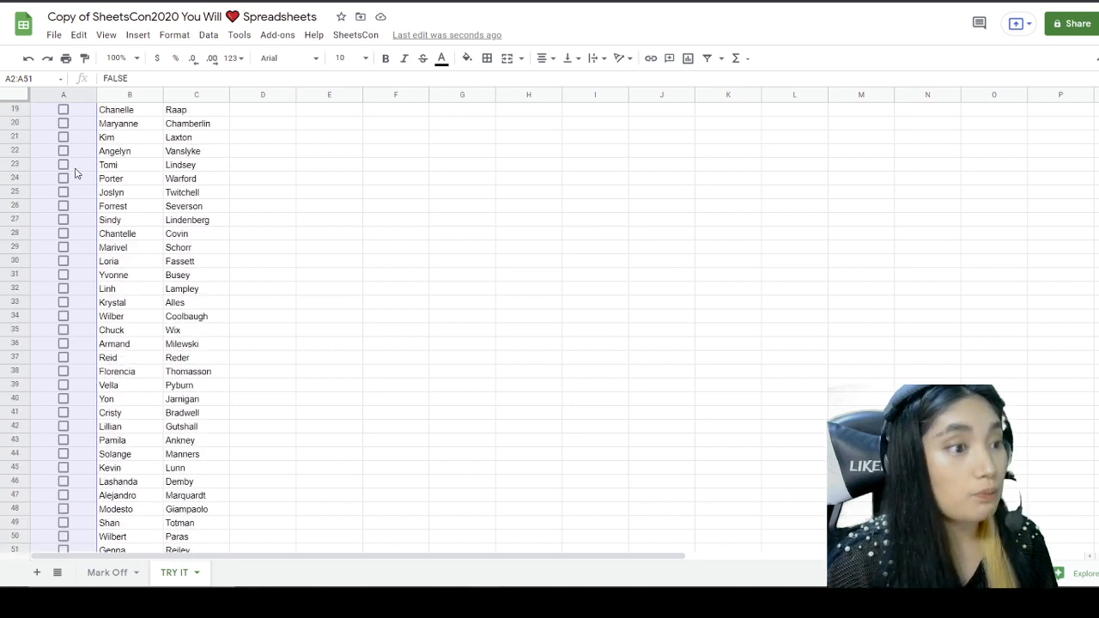
pyautogui.click(110, 179)
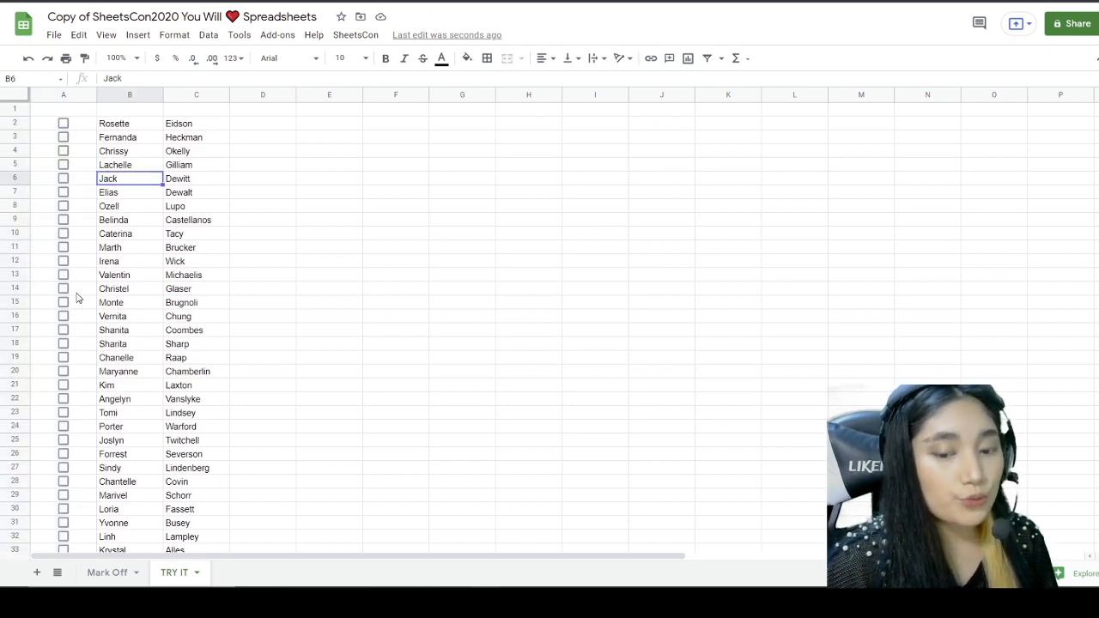
# Step: Tick the Checking In quest on Mark Off for 25 XP, then return to TRY IT
pyautogui.click(107, 572)
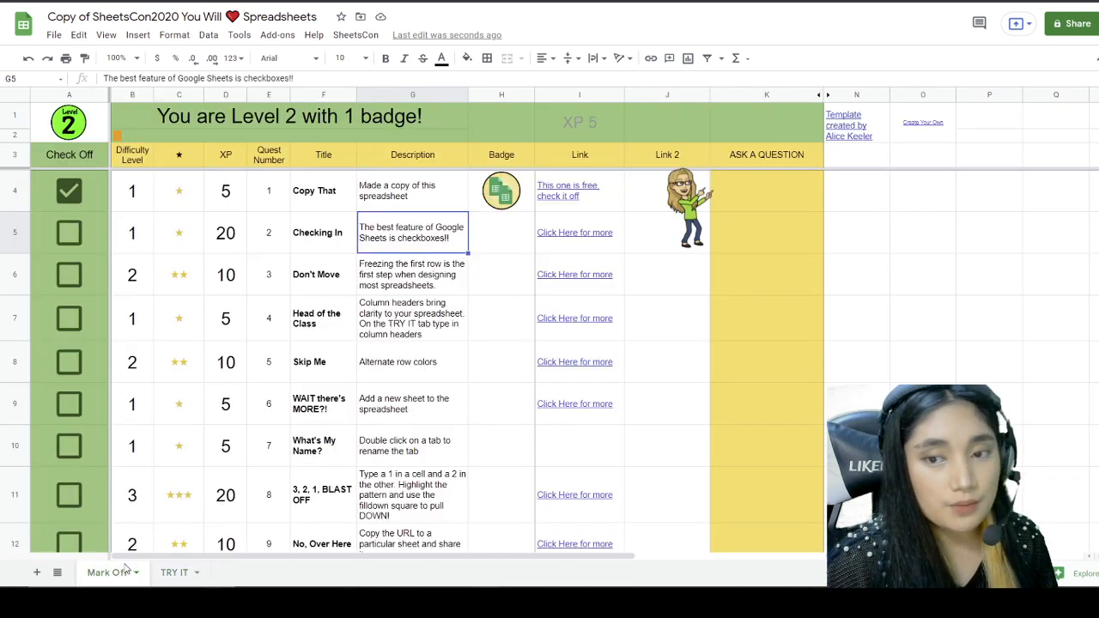
pyautogui.click(76, 238)
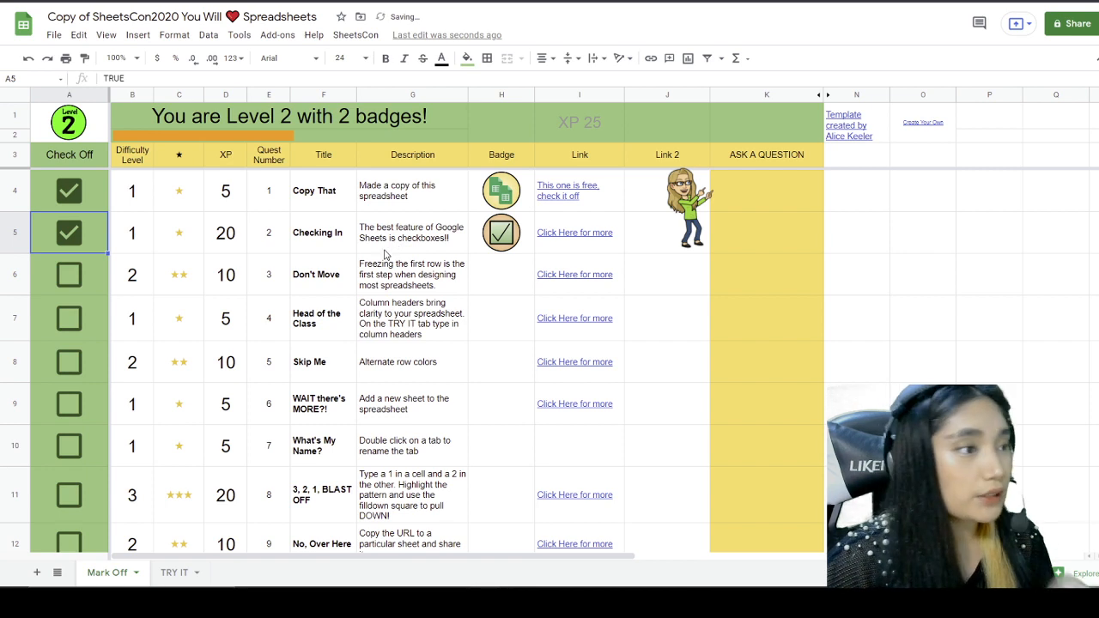
pyautogui.click(319, 280)
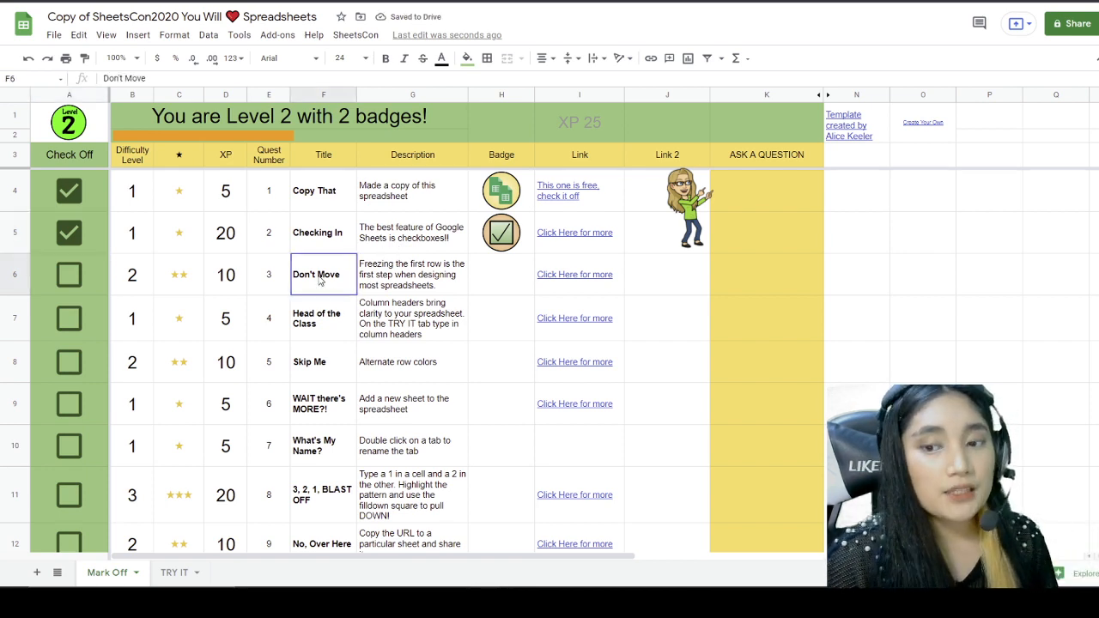
pyautogui.click(399, 281)
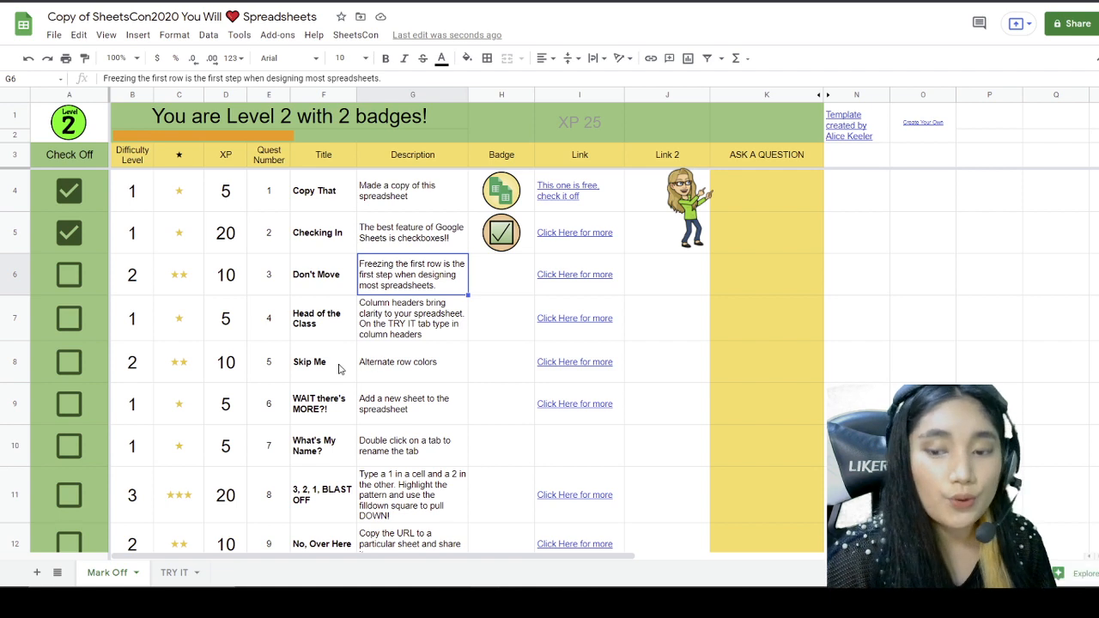
pyautogui.click(182, 573)
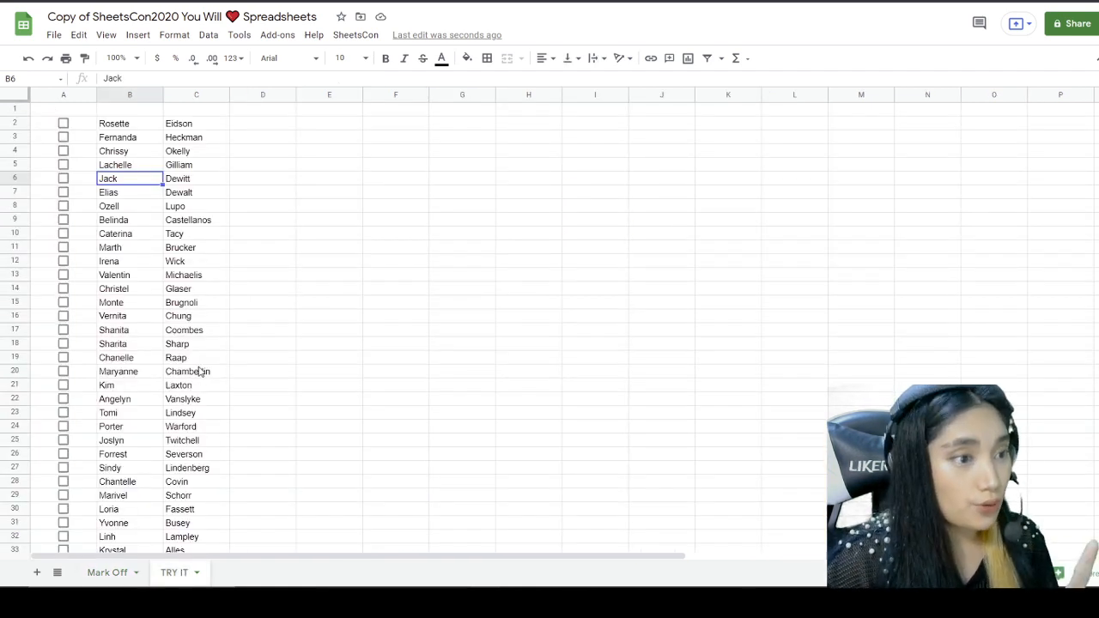
pyautogui.click(53, 112)
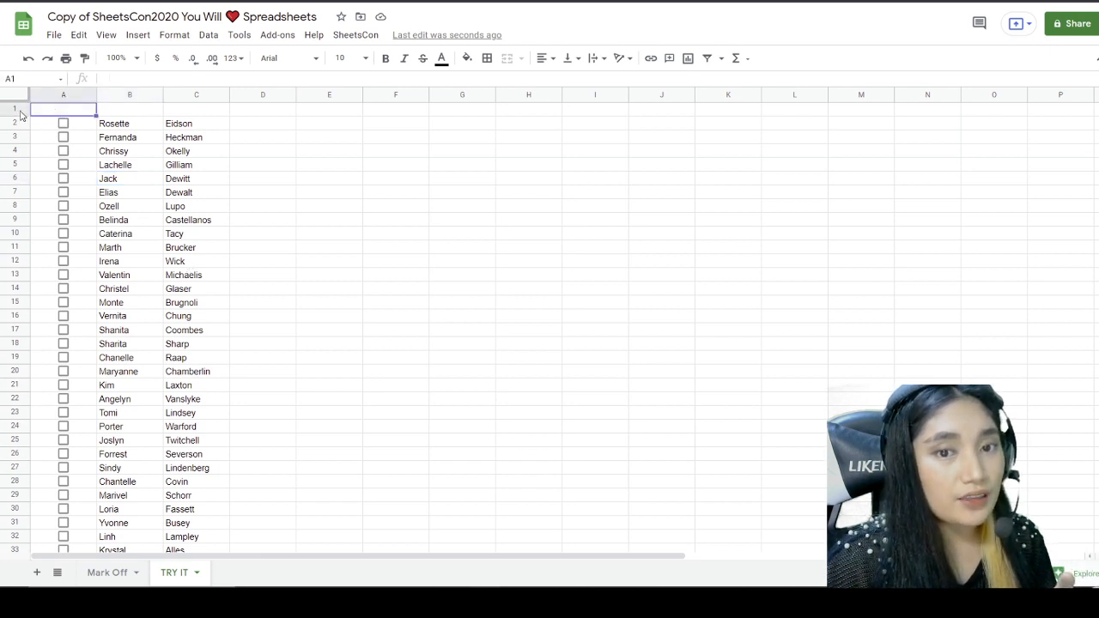
pyautogui.click(21, 110)
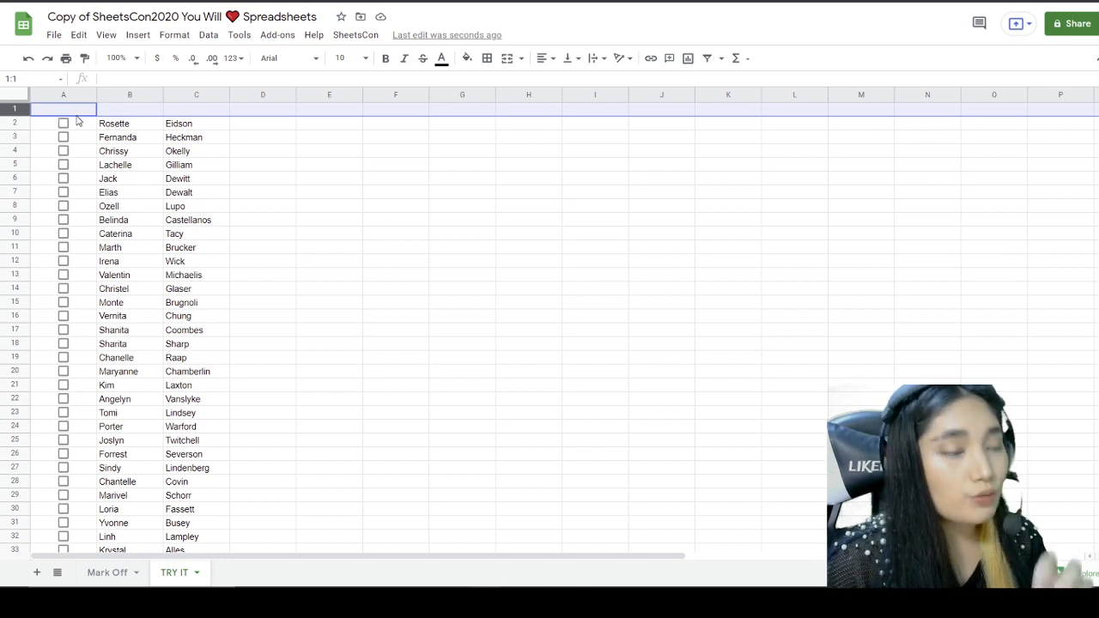
pyautogui.click(119, 139)
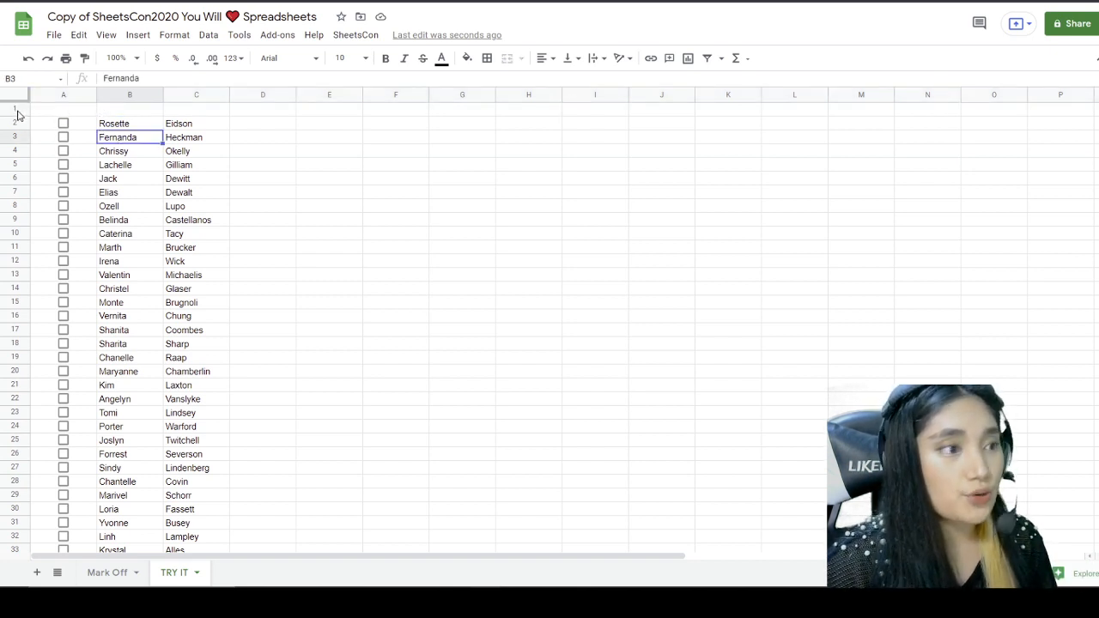
pyautogui.click(112, 155)
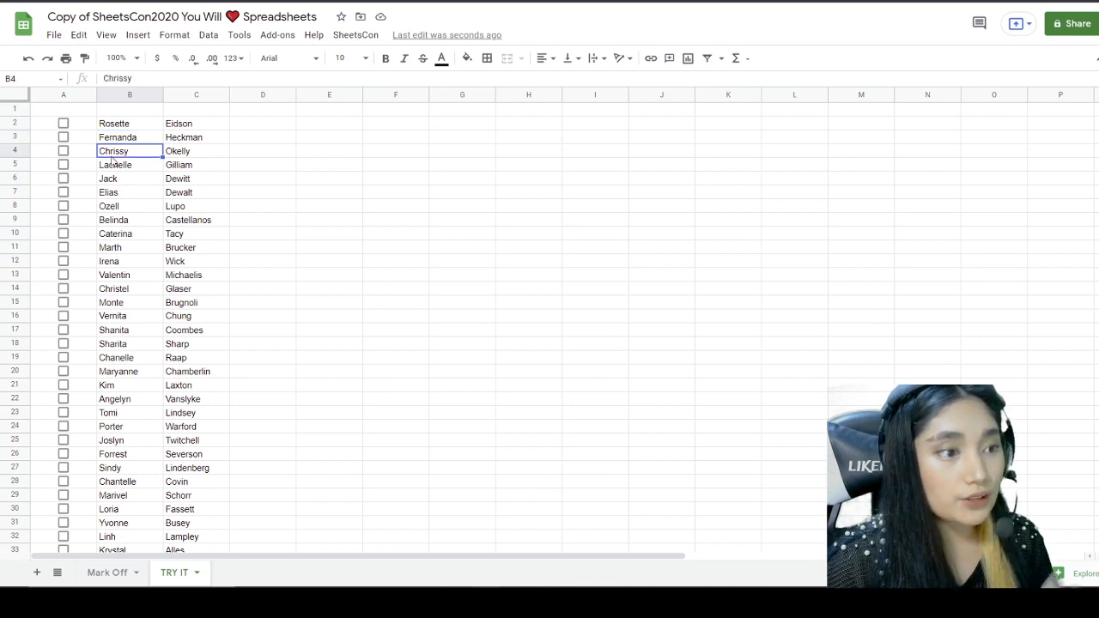
pyautogui.click(17, 109)
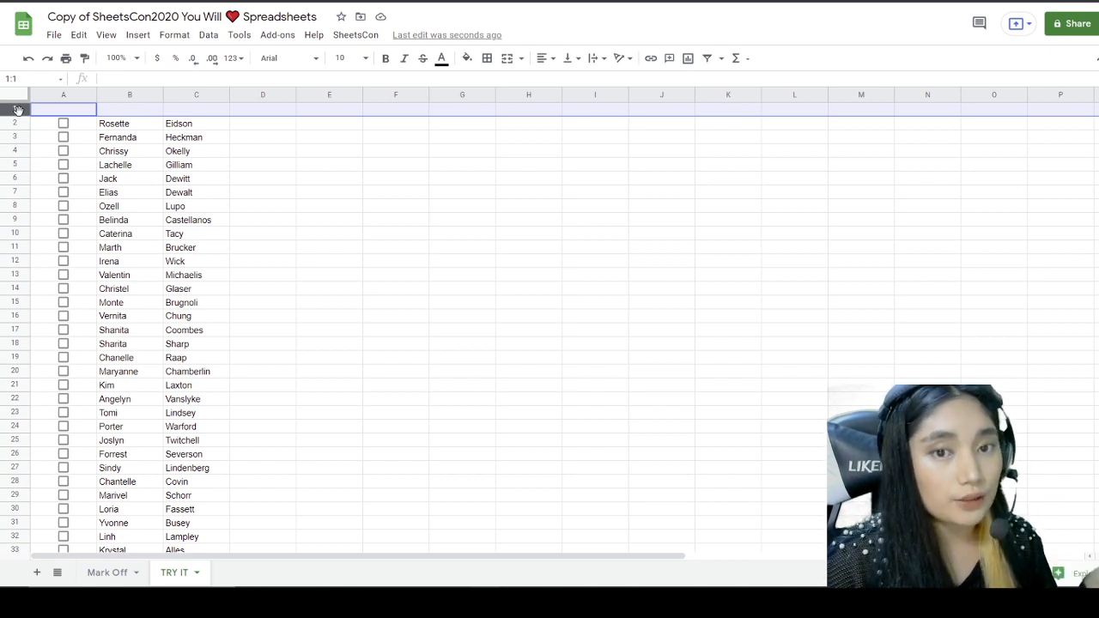
pyautogui.click(68, 146)
pyautogui.moveTo(63, 110); pyautogui.dragTo(755, 114)
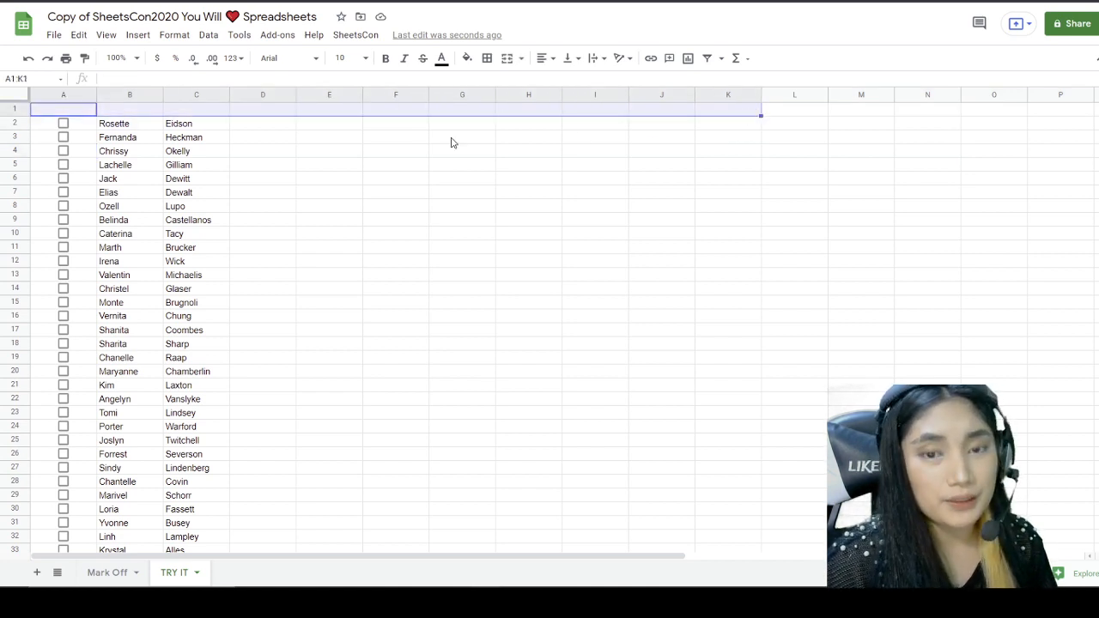
pyautogui.click(19, 108)
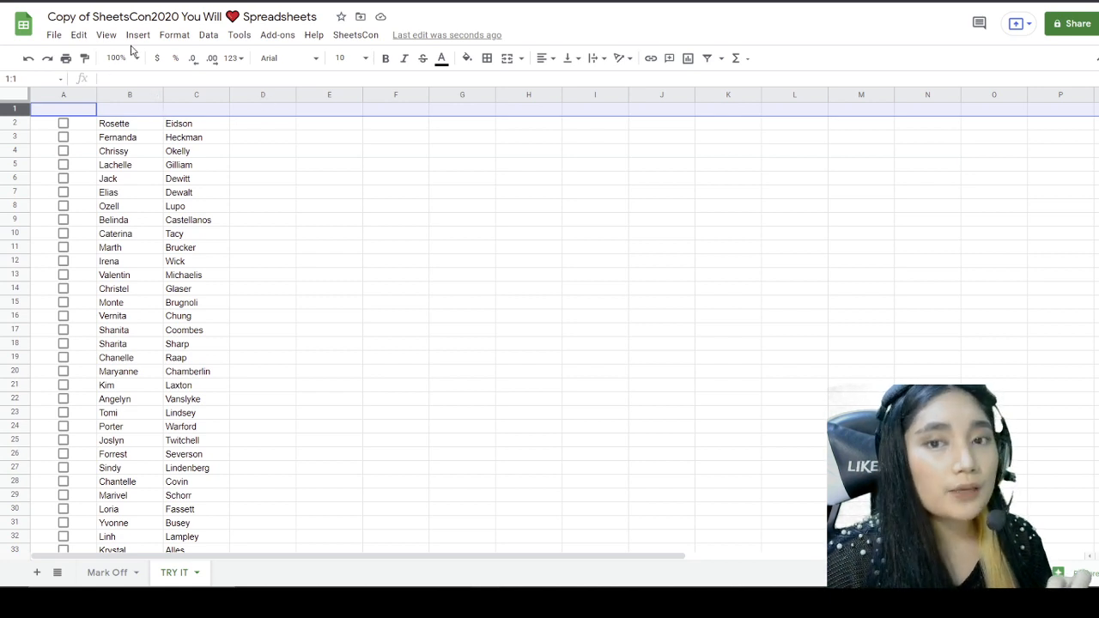
# Step: Freeze row 1 of TRY IT with View > Freeze > 1 row
pyautogui.click(106, 35)
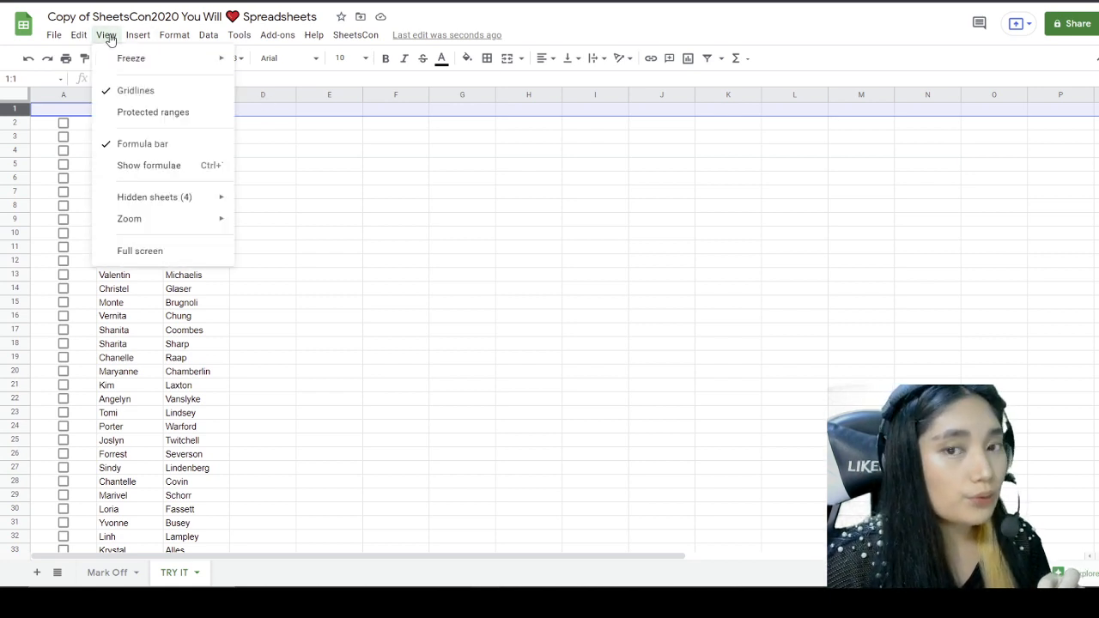
pyautogui.moveTo(131, 58)
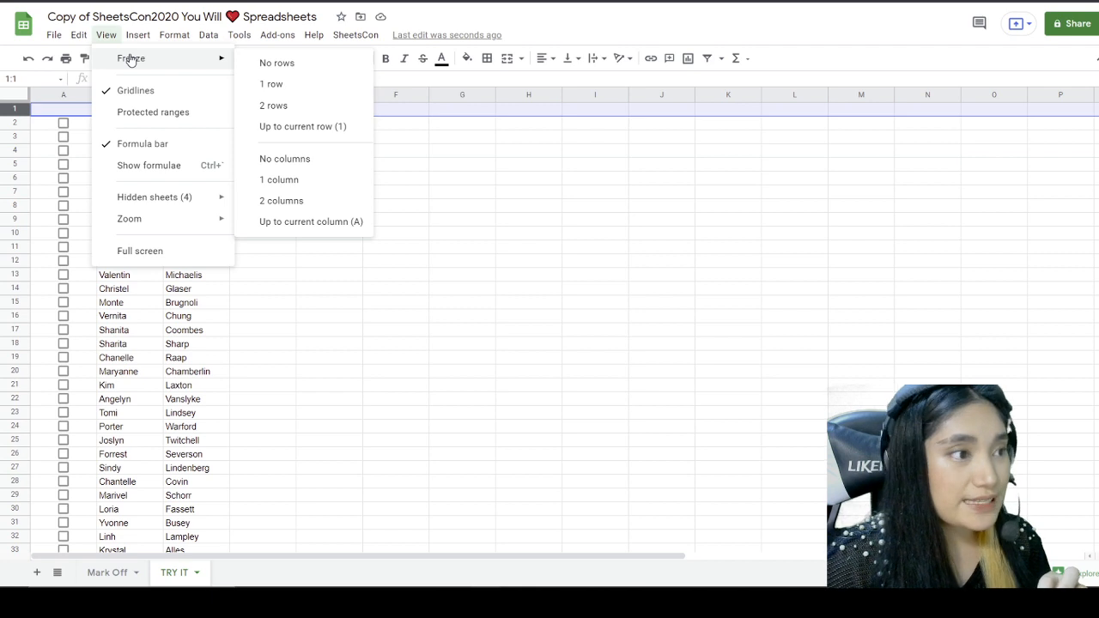
pyautogui.click(273, 84)
pyautogui.click(254, 208)
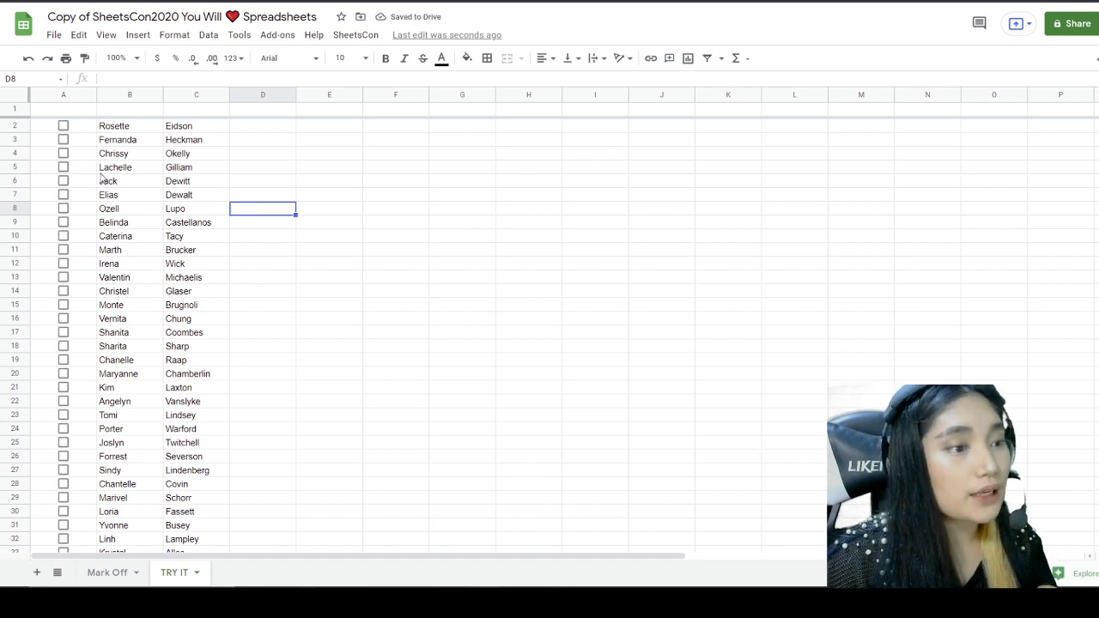
pyautogui.scroll(-9, 100, 179)
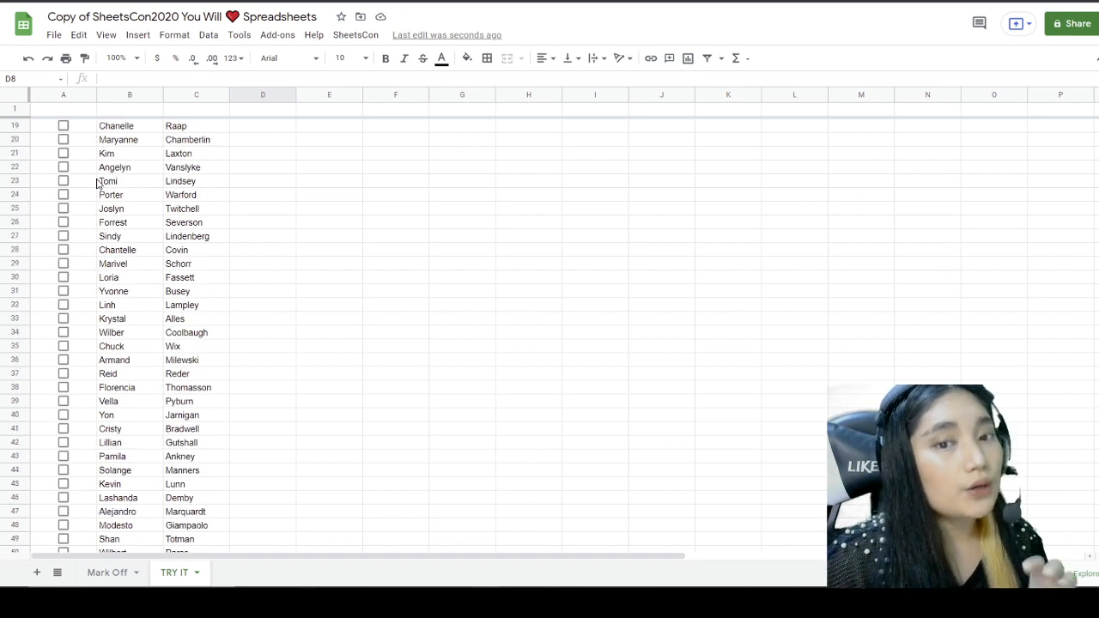
pyautogui.scroll(-12, 96, 184)
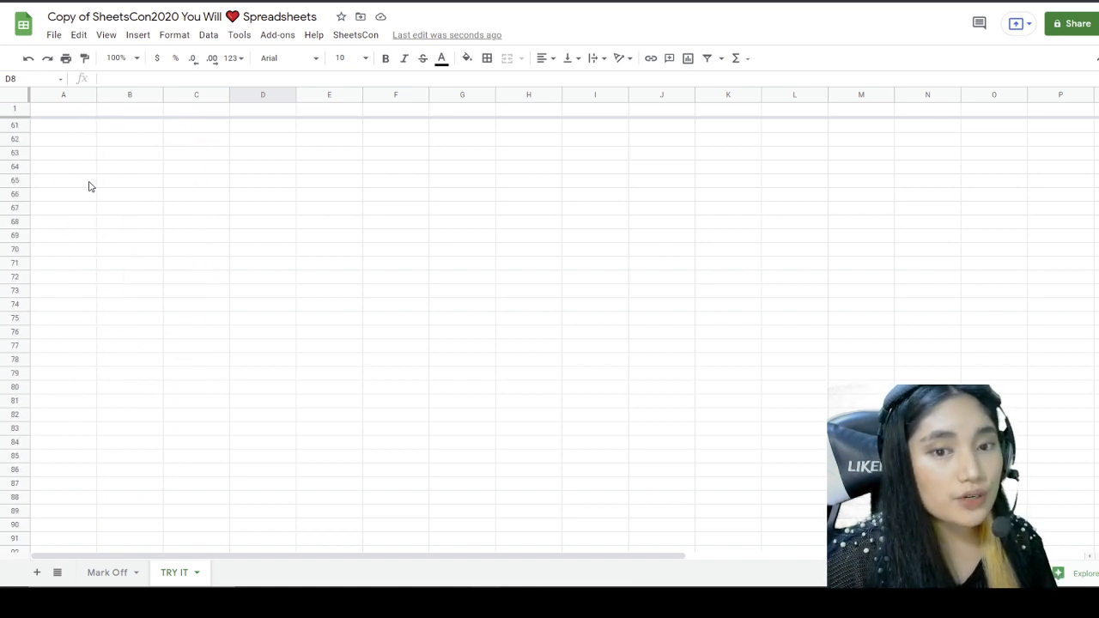
pyautogui.scroll(-12, 86, 185)
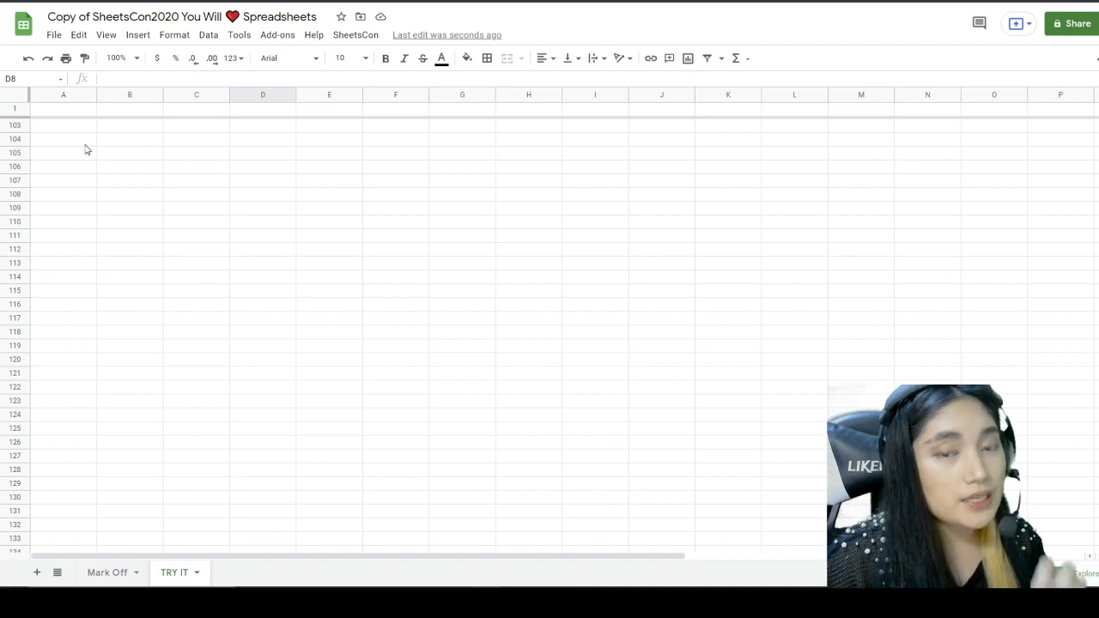
# Step: Check the frozen row by selecting A1 through D1 and scrolling back to the top
pyautogui.click(69, 110)
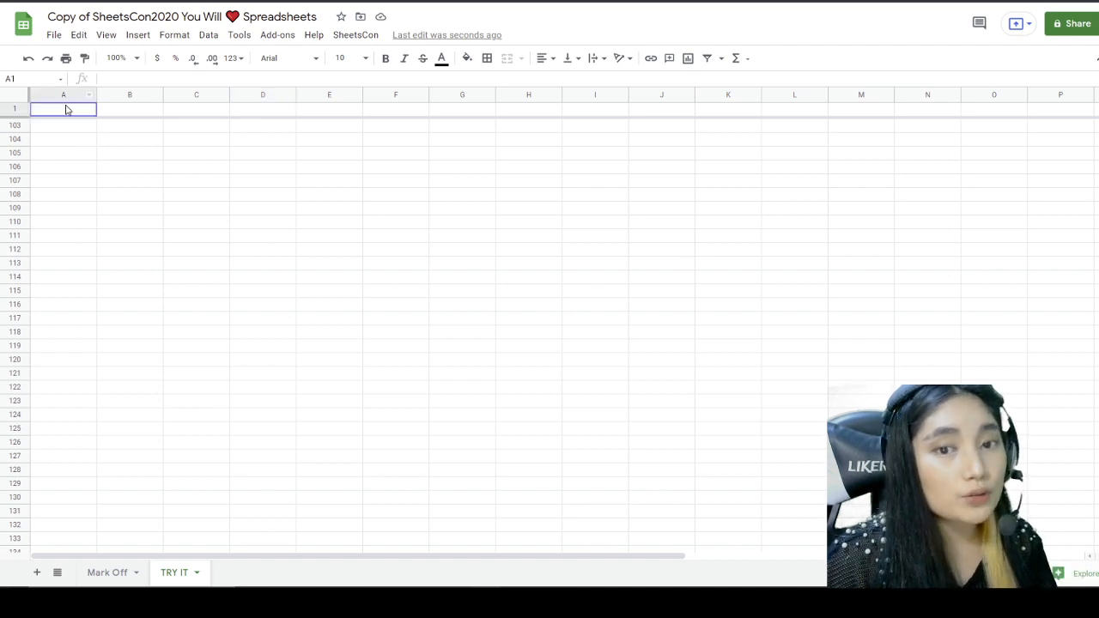
pyautogui.click(107, 110)
pyautogui.click(182, 112)
pyautogui.click(251, 112)
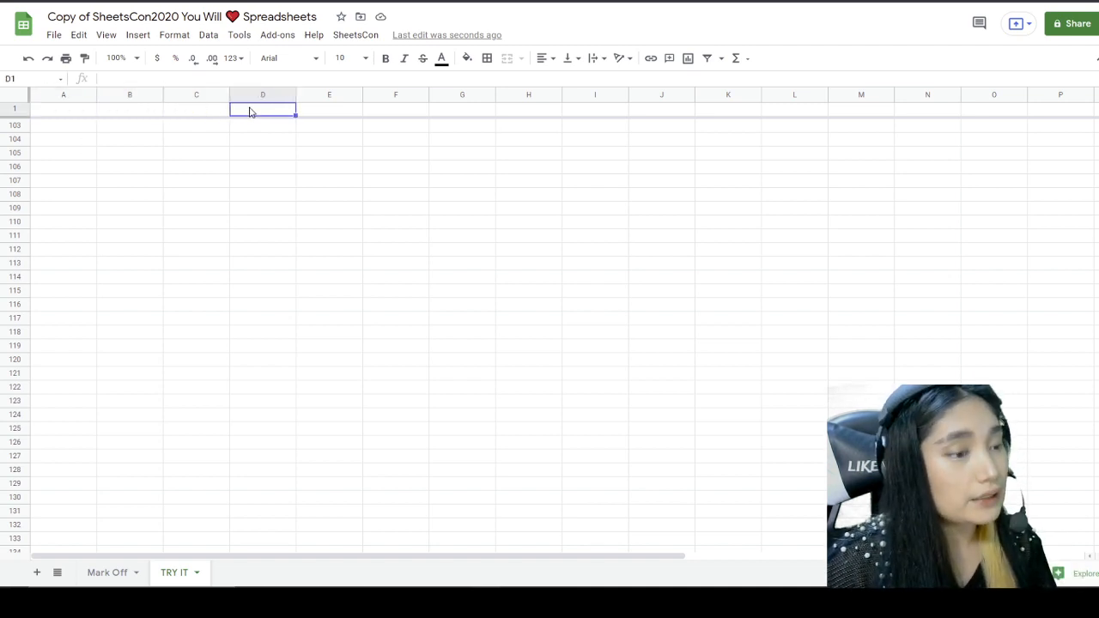
pyautogui.scroll(15, 214, 214)
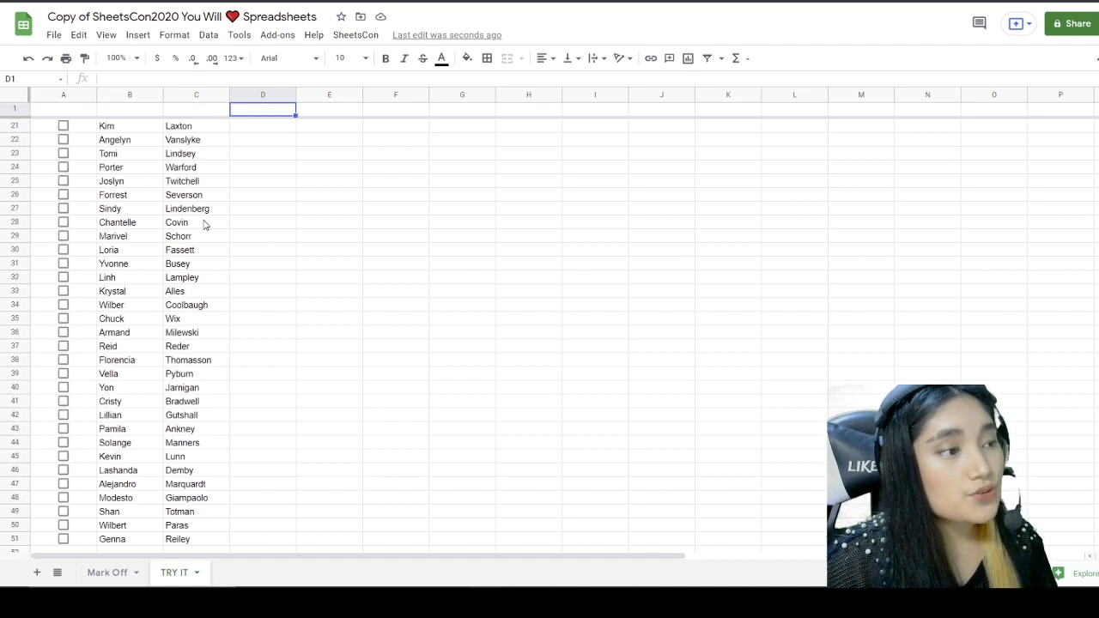
pyautogui.scroll(5, 204, 225)
pyautogui.click(193, 169)
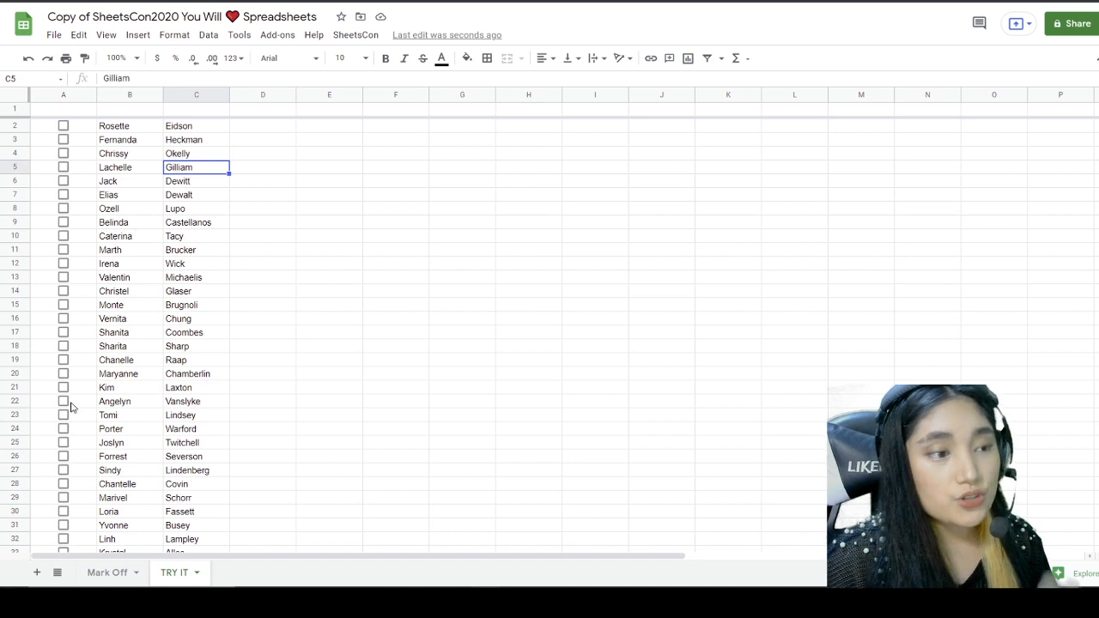
pyautogui.click(111, 572)
# Step: Tick quest 3 Don't Move on Mark Off and read quest 4's description
pyautogui.click(69, 279)
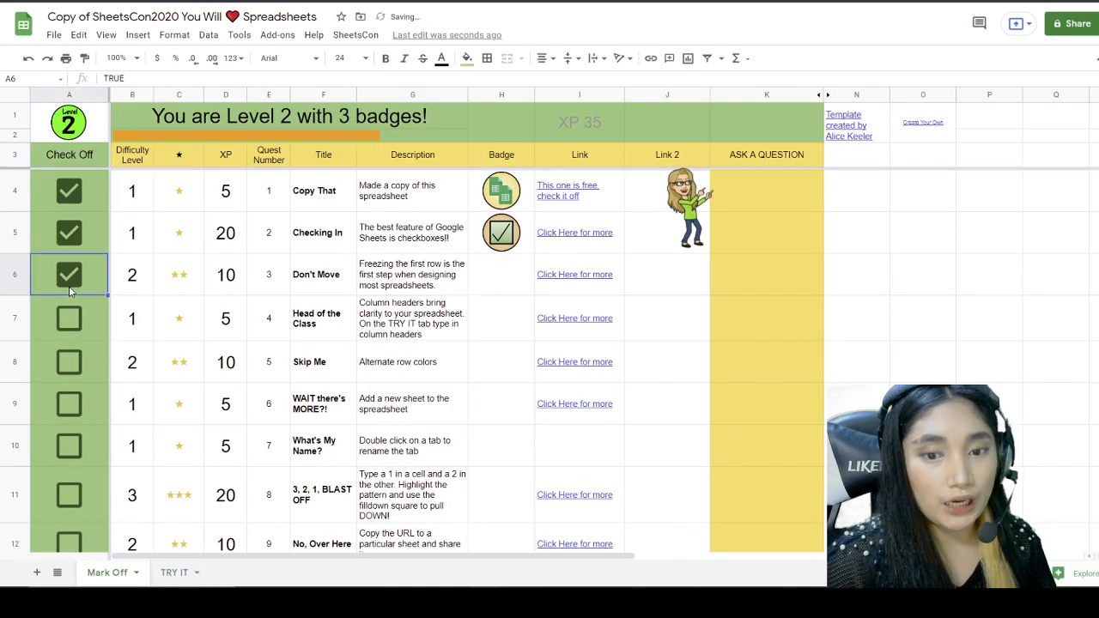
pyautogui.scroll(-2, 185, 352)
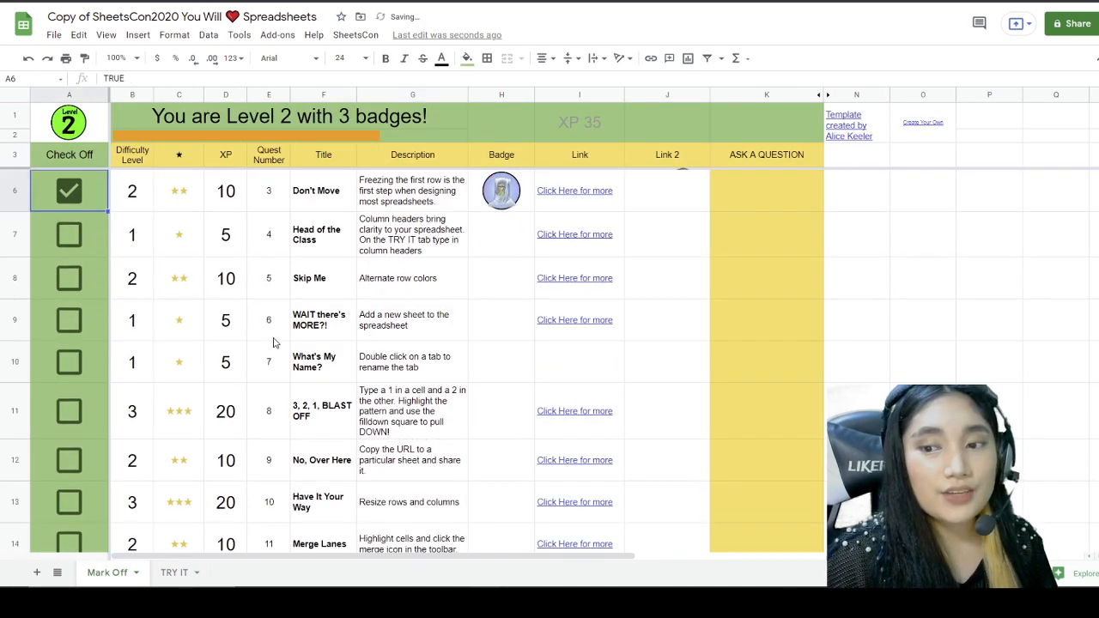
pyautogui.click(407, 248)
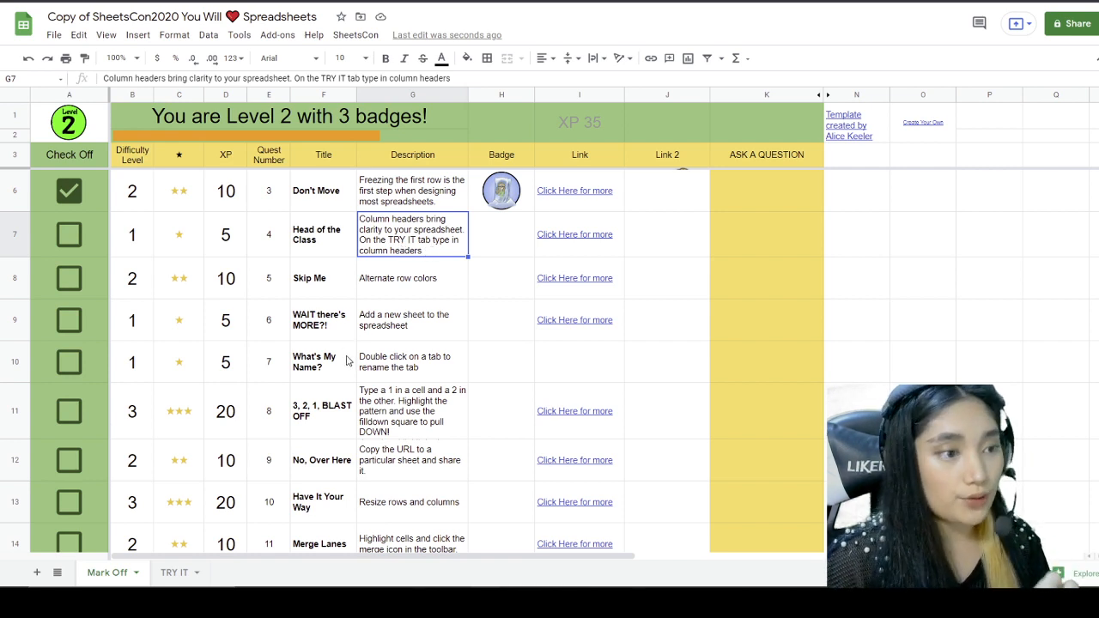
pyautogui.click(178, 580)
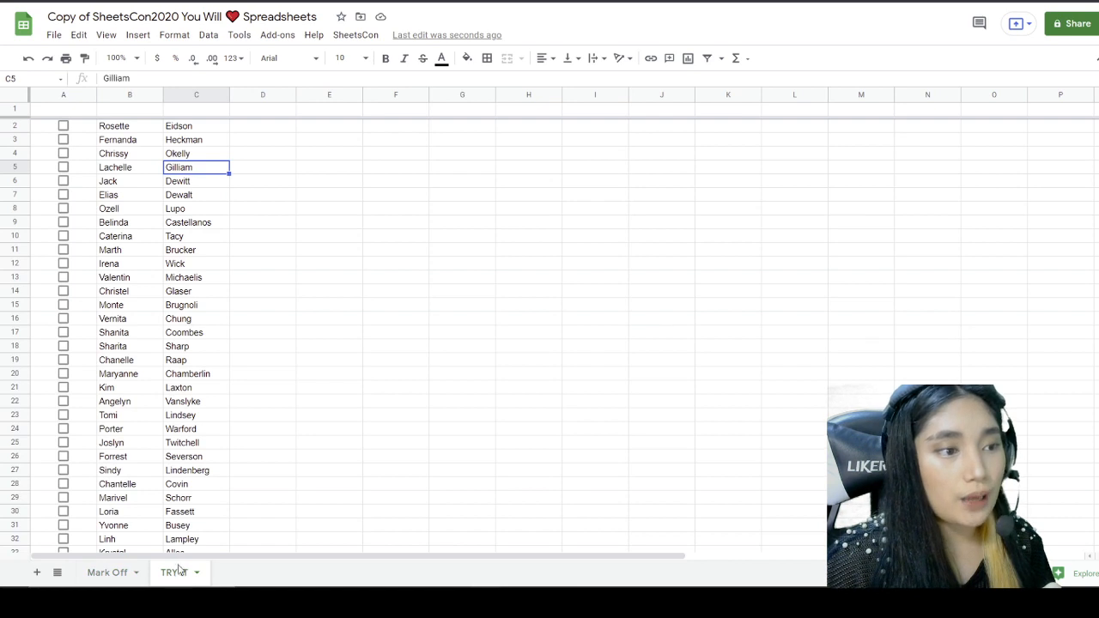
# Step: Enter headers CHECKBOX, FIRSTNAME and LASTNAME in cells A1, B1 and C1
pyautogui.click(263, 308)
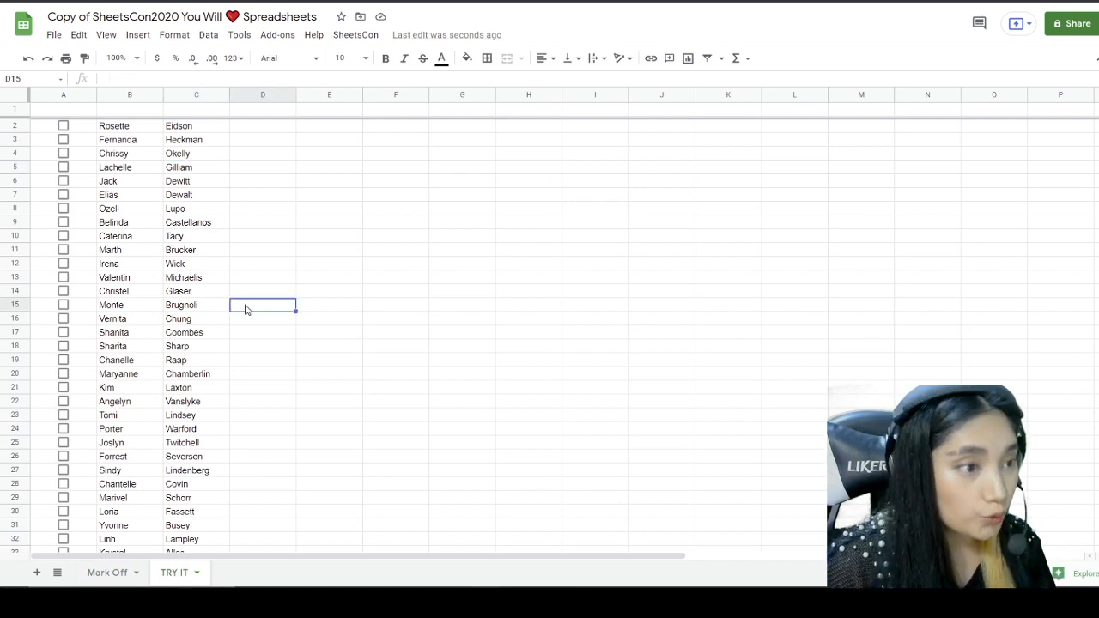
pyautogui.click(60, 110)
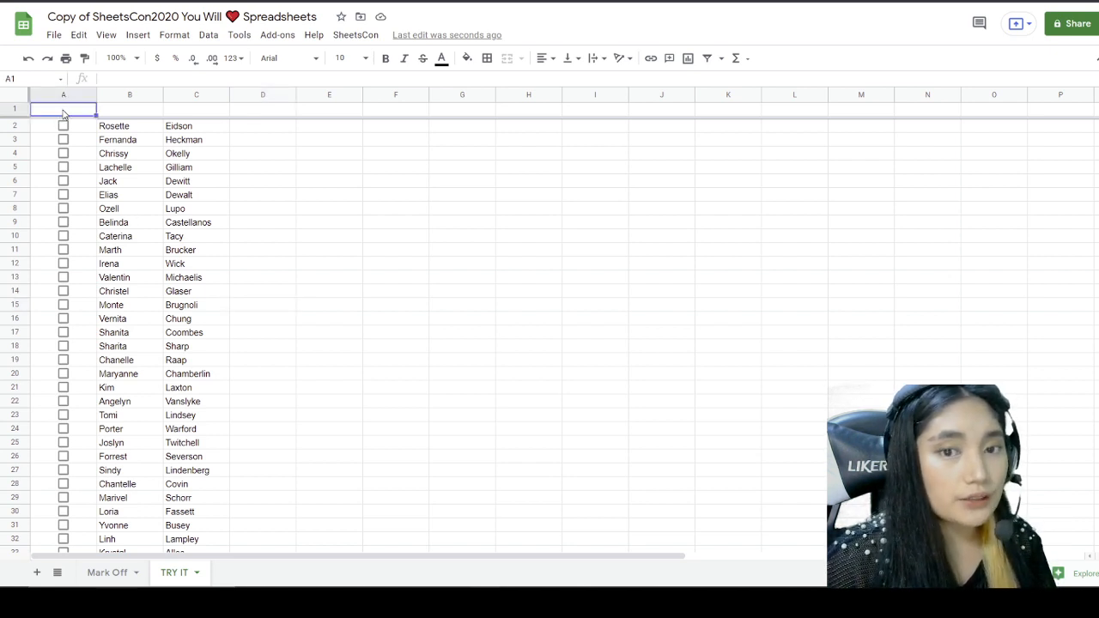
pyautogui.doubleClick(59, 110)
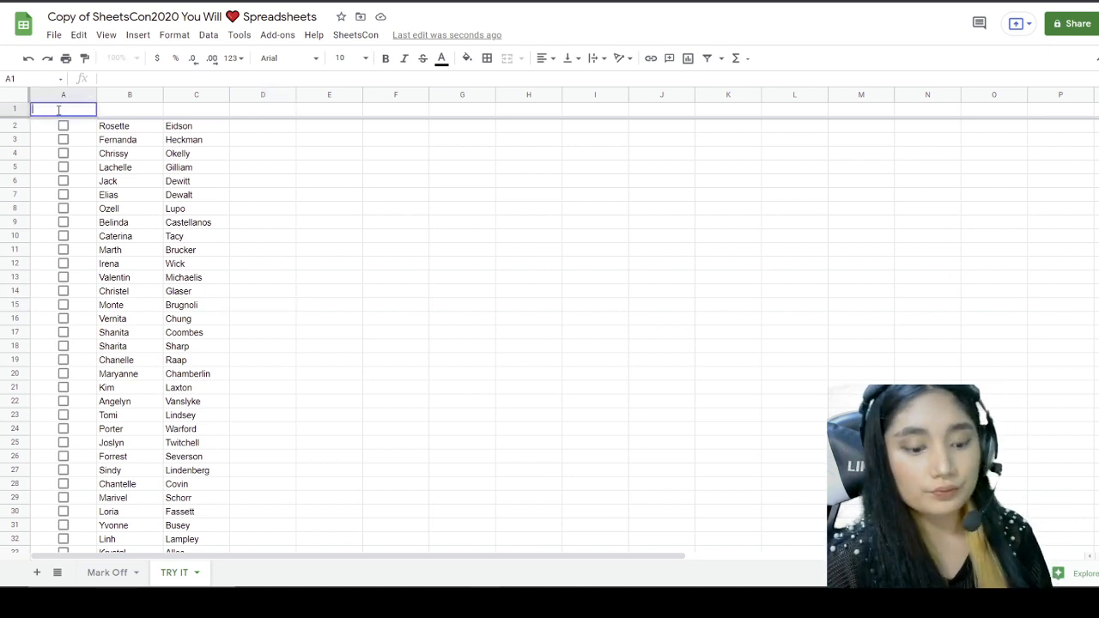
pyautogui.write('CHEC')
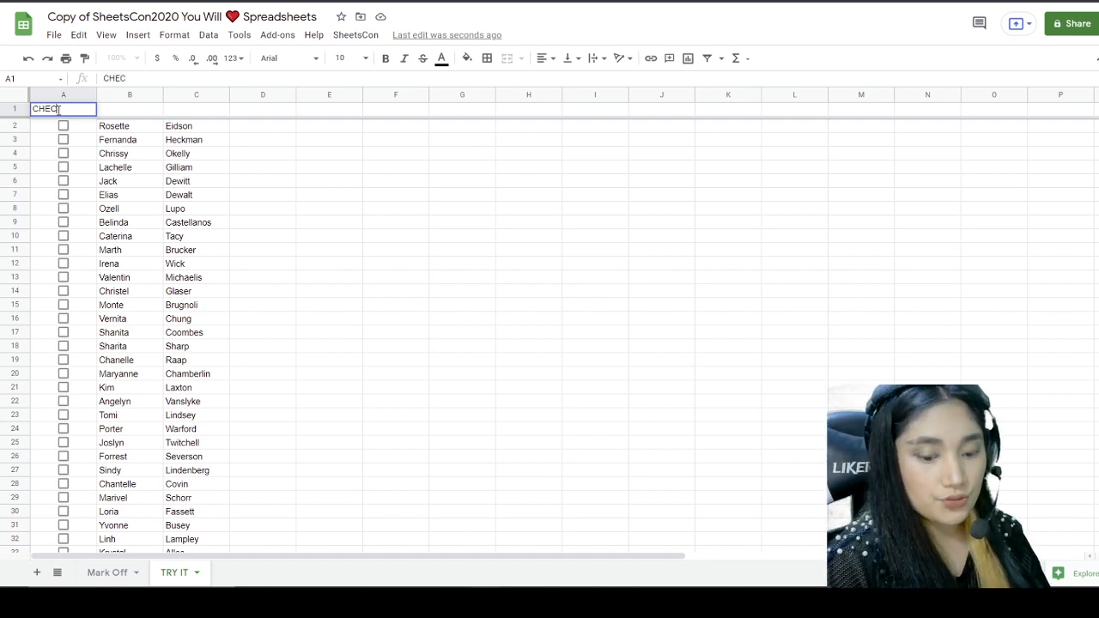
pyautogui.write('KBOX')
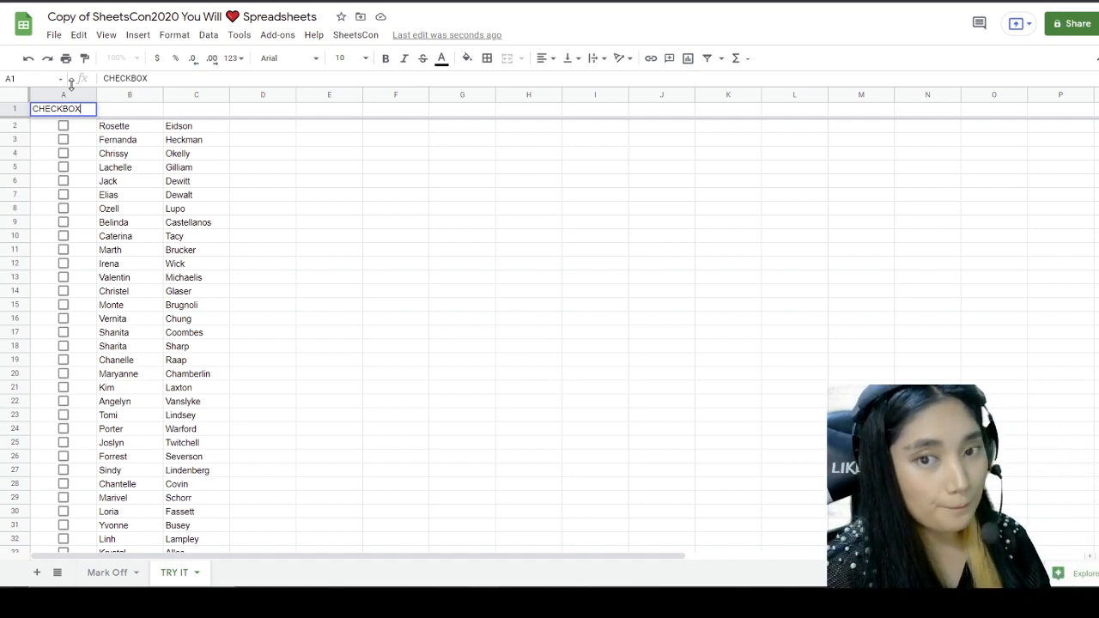
pyautogui.press('Tab')
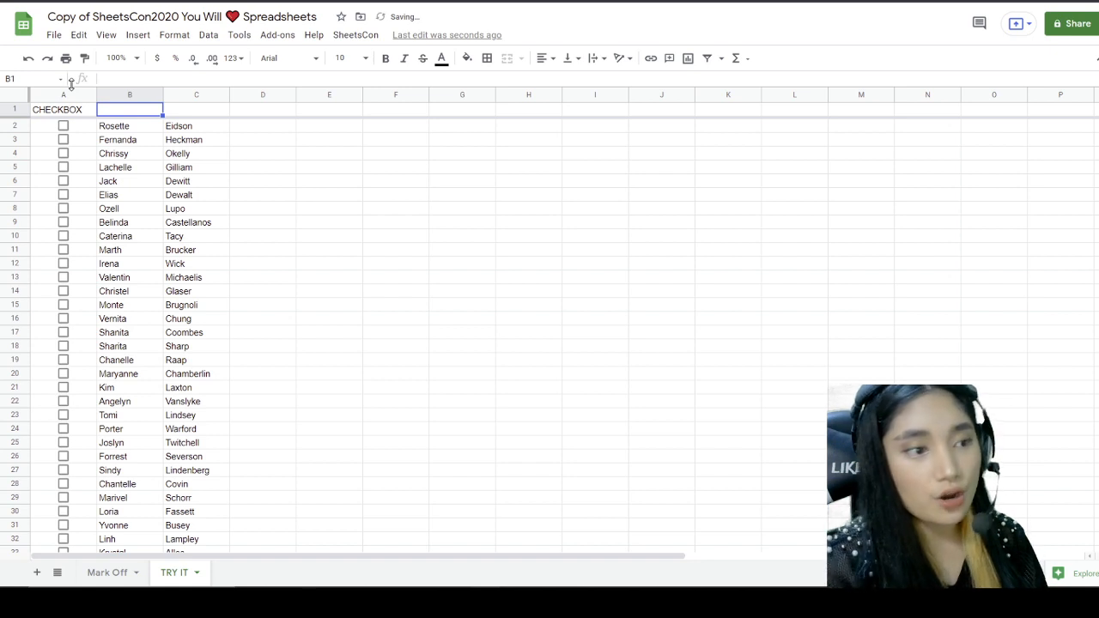
pyautogui.write('FISTNAME')
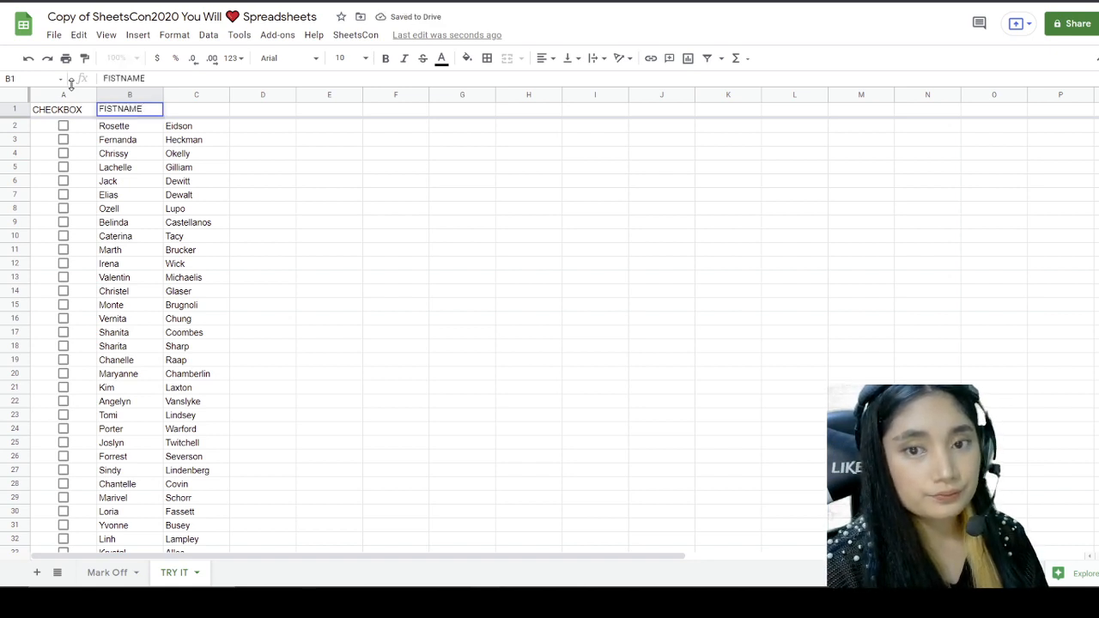
pyautogui.press('BackSpace')
pyautogui.press('BackSpace')
pyautogui.press('BackSpace')
pyautogui.press('BackSpace')
pyautogui.press('BackSpace')
pyautogui.press('BackSpace')
pyautogui.write('RSTN')
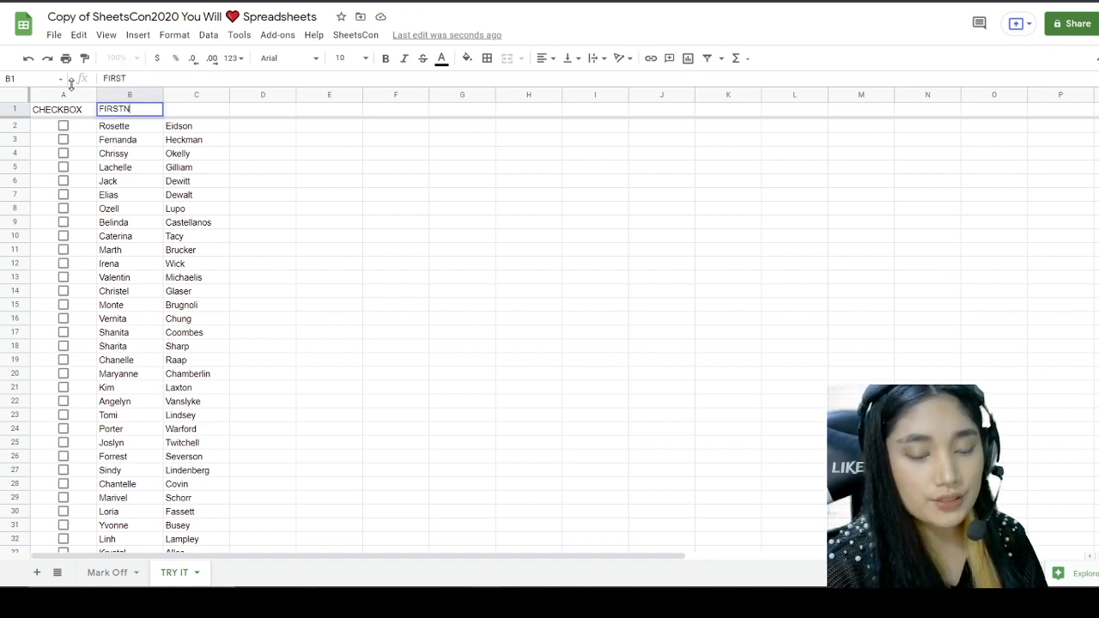
pyautogui.write('AME')
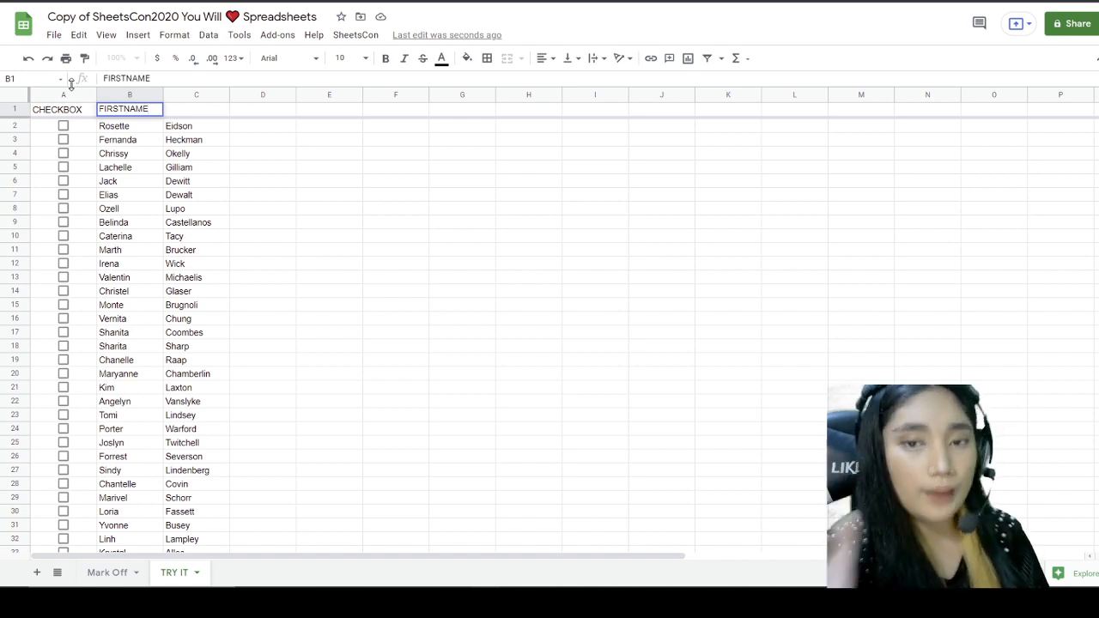
pyautogui.press('Tab')
pyautogui.write('LASTNAME')
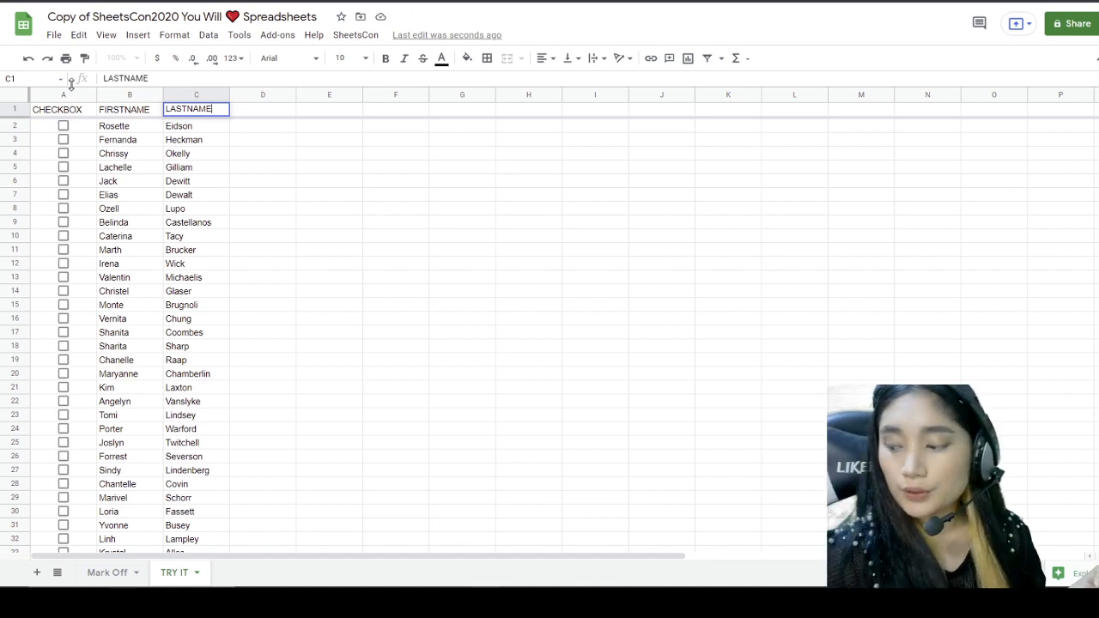
pyautogui.click(189, 142)
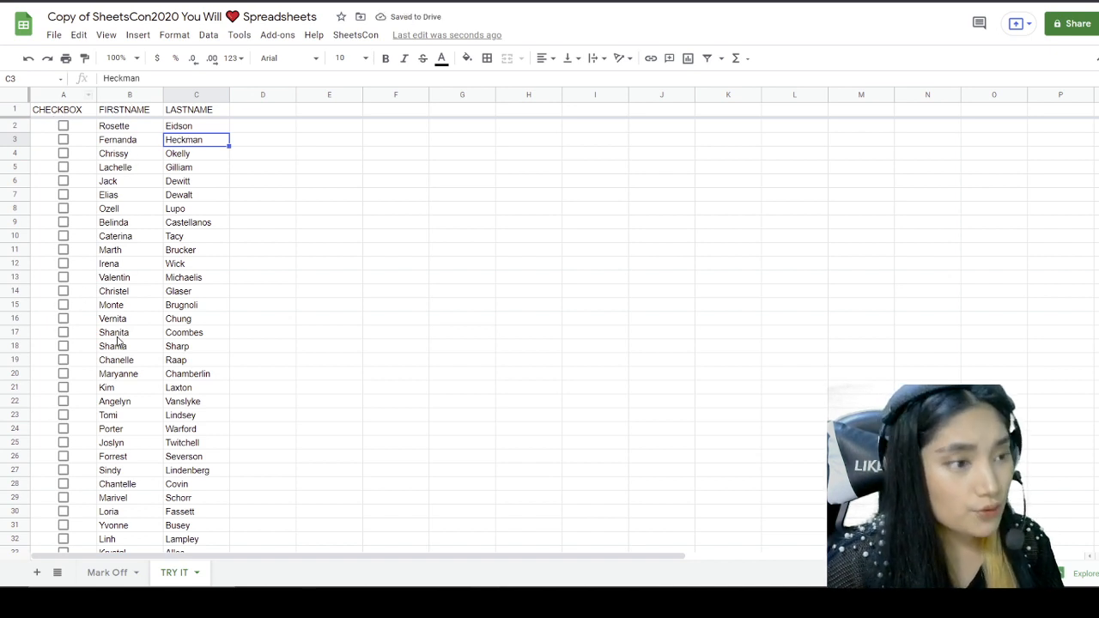
pyautogui.click(189, 239)
# Step: Tick quest 4 Head of the Class and read Skip Me's alternate-row-colours task
pyautogui.click(110, 575)
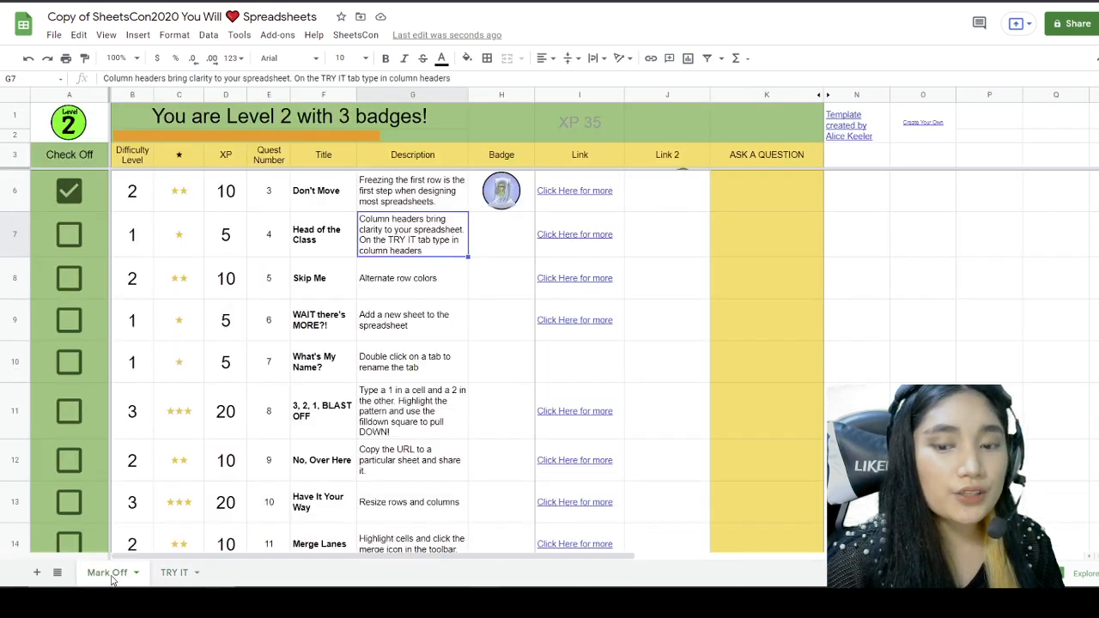
pyautogui.click(70, 237)
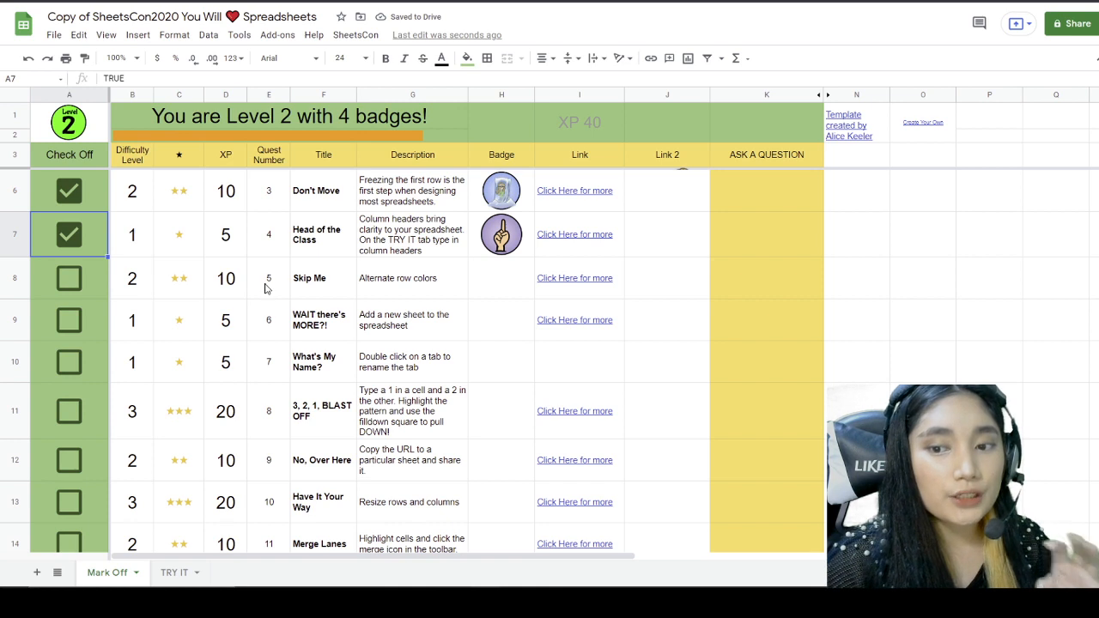
pyautogui.click(389, 279)
pyautogui.click(327, 289)
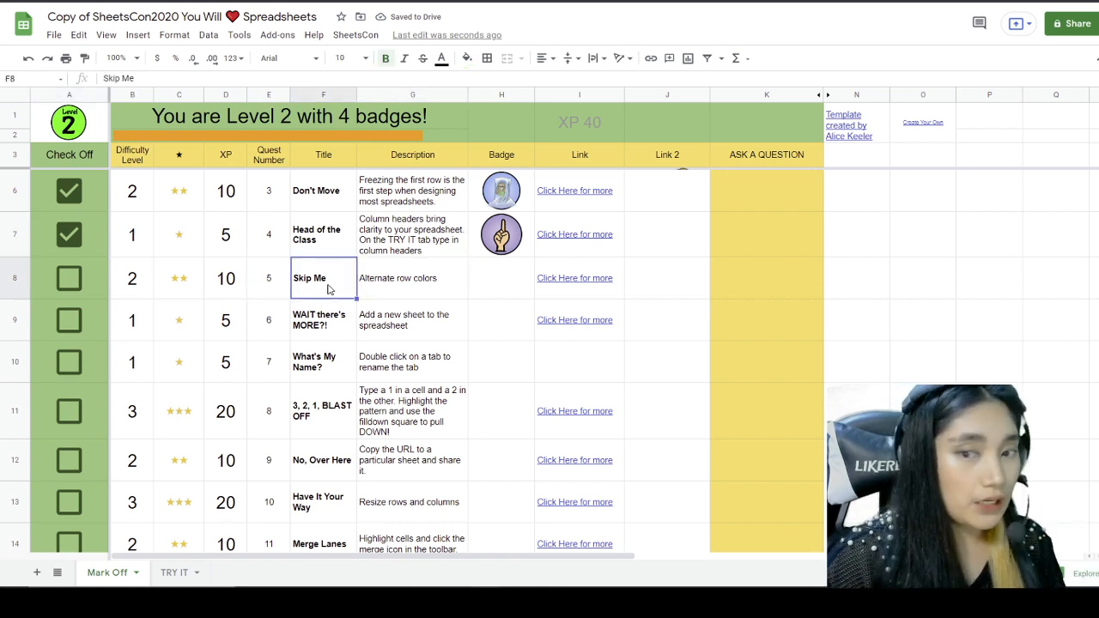
pyautogui.click(373, 290)
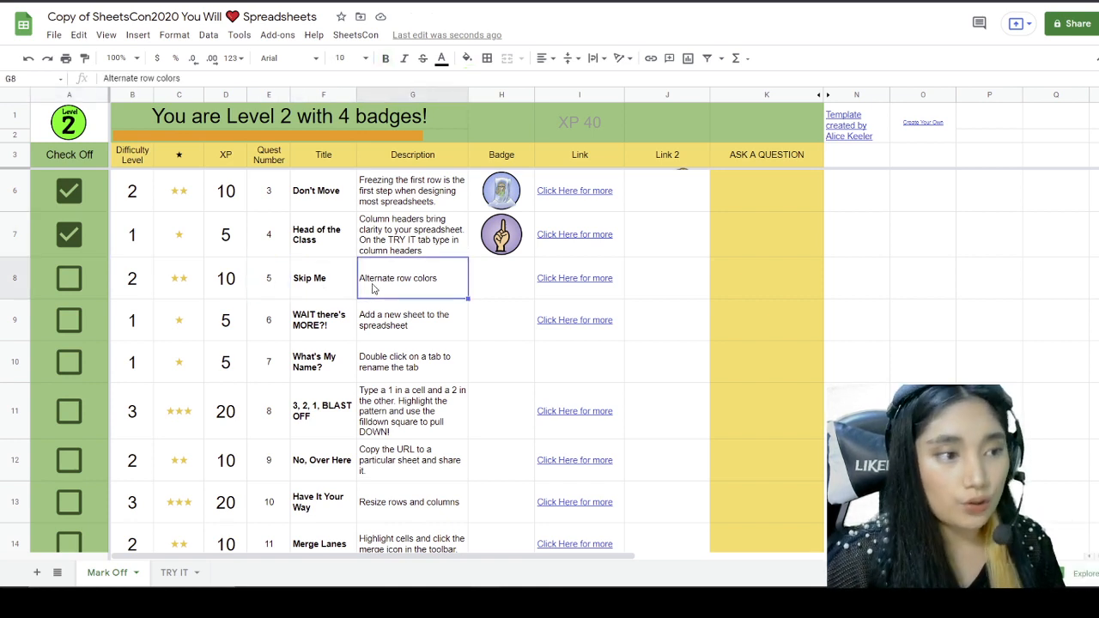
pyautogui.click(174, 572)
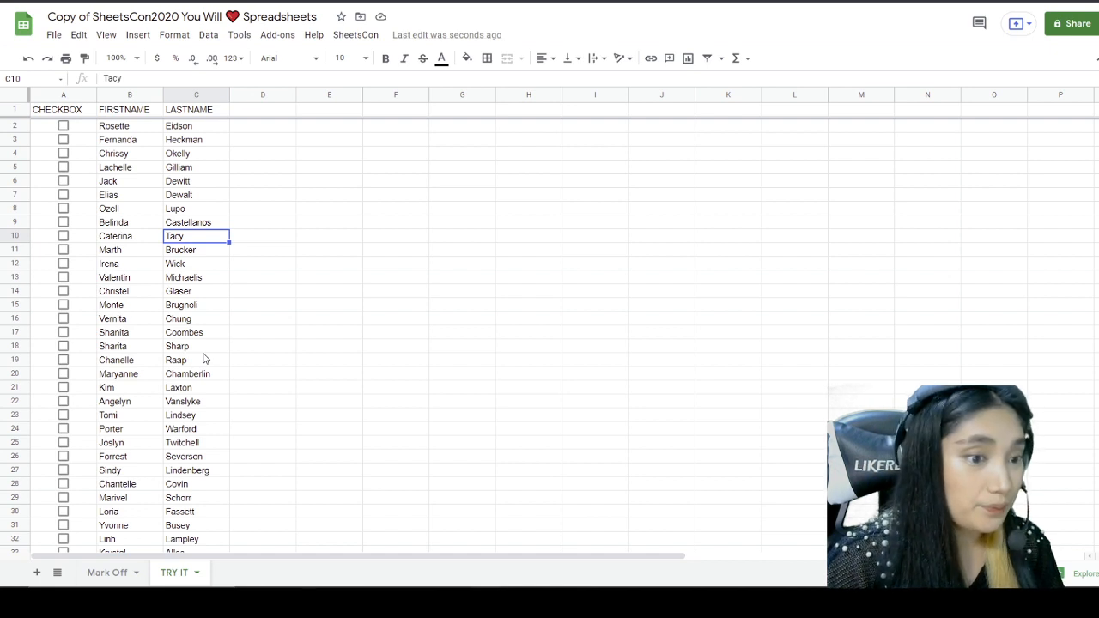
# Step: Select the whole name table from A1 through G51
pyautogui.click(260, 339)
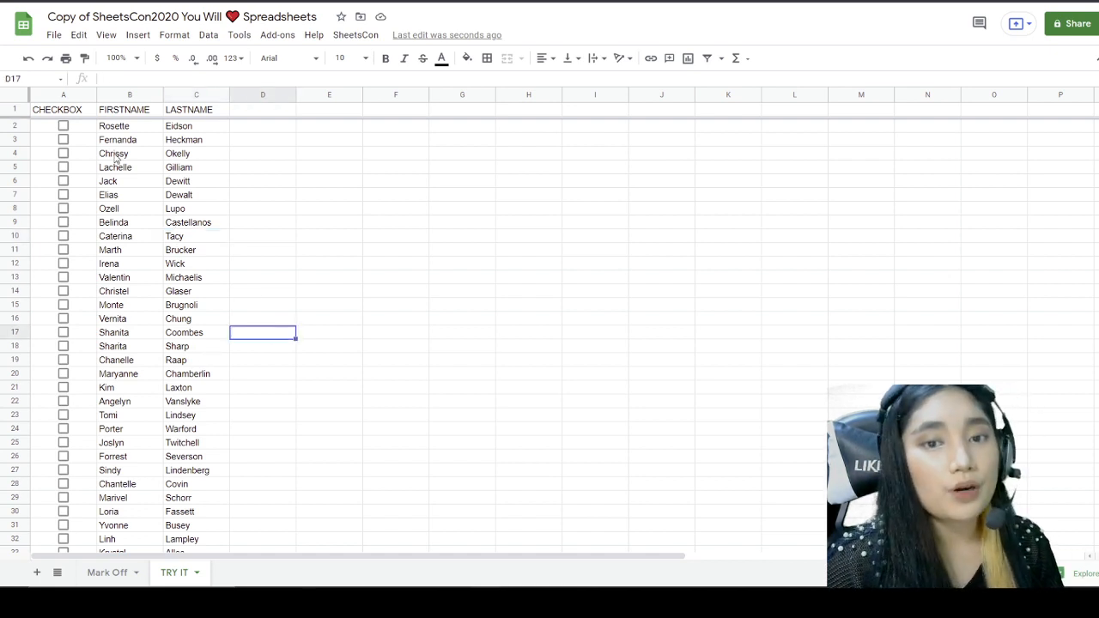
pyautogui.moveTo(54, 112)
pyautogui.mouseDown()
pyautogui.moveTo(275, 229)
pyautogui.moveTo(363, 437)
pyautogui.moveTo(432, 488)
pyautogui.moveTo(455, 540)
pyautogui.moveTo(481, 510)
pyautogui.moveTo(471, 589)
pyautogui.moveTo(480, 332)
pyautogui.mouseUp()
pyautogui.moveTo(479, 287)
pyautogui.mouseDown()
pyautogui.moveTo(473, 272)
pyautogui.moveTo(473, 294)
pyautogui.mouseUp()
pyautogui.scroll(5, 458, 340)
pyautogui.scroll(5, 458, 340)
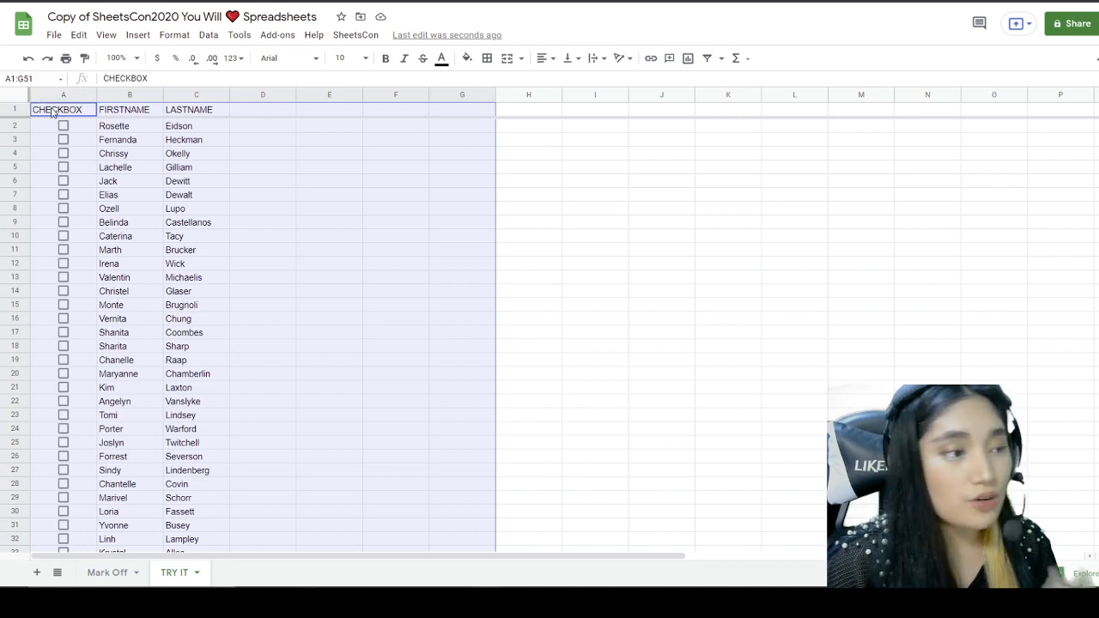
pyautogui.scroll(-5, 468, 491)
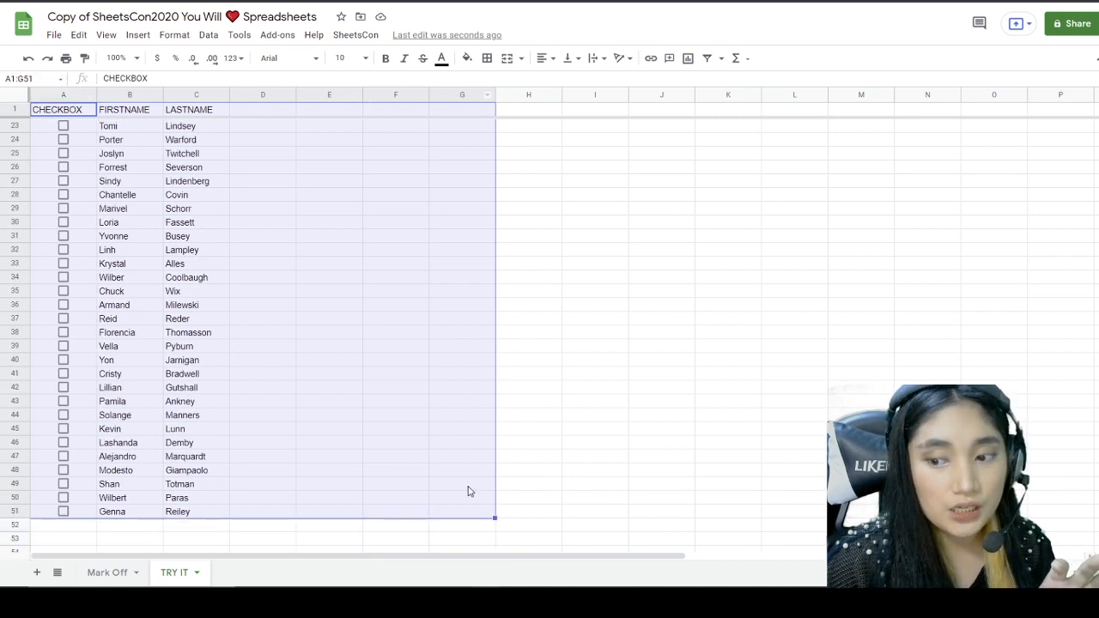
pyautogui.scroll(-3, 469, 491)
pyautogui.scroll(8, 461, 382)
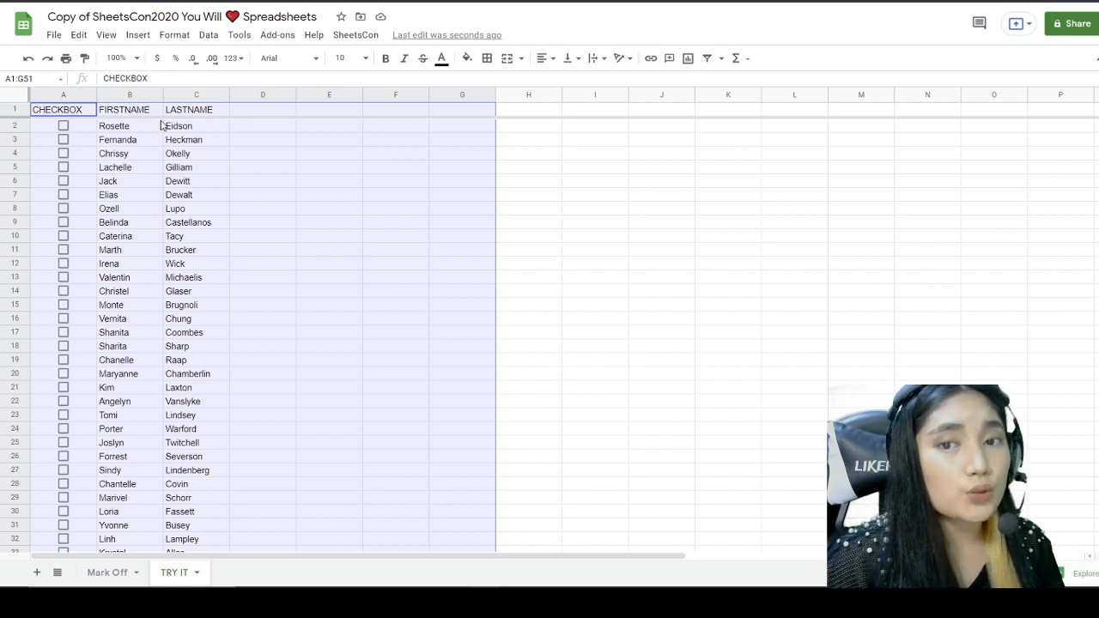
pyautogui.click(174, 35)
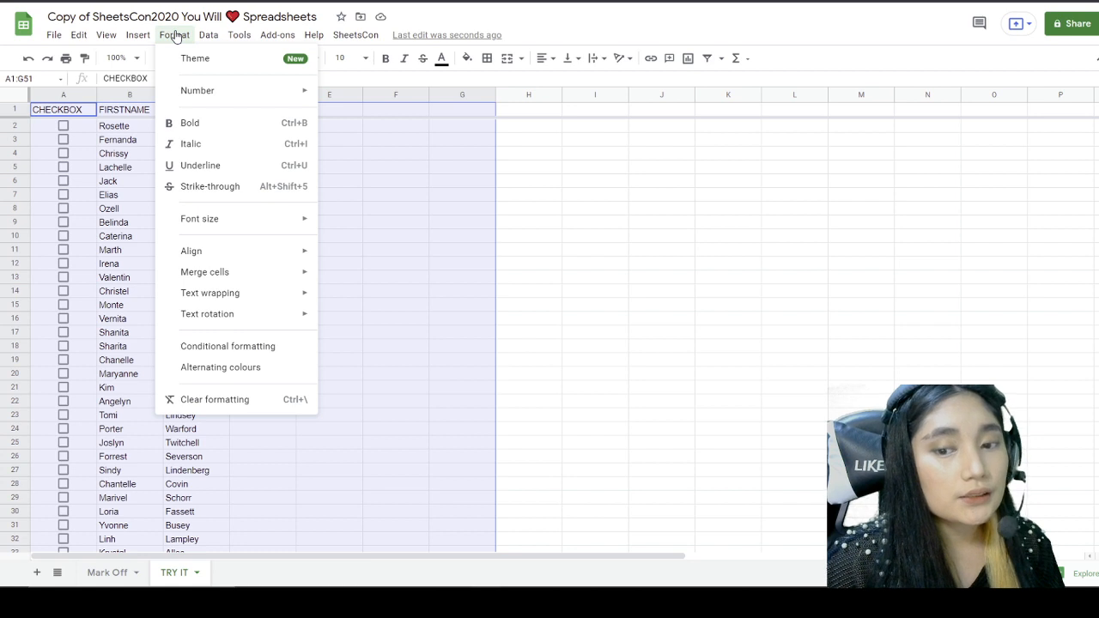
# Step: Apply Alternating colours to A1:G51, previewing several styles before choosing the yellow one
pyautogui.click(219, 368)
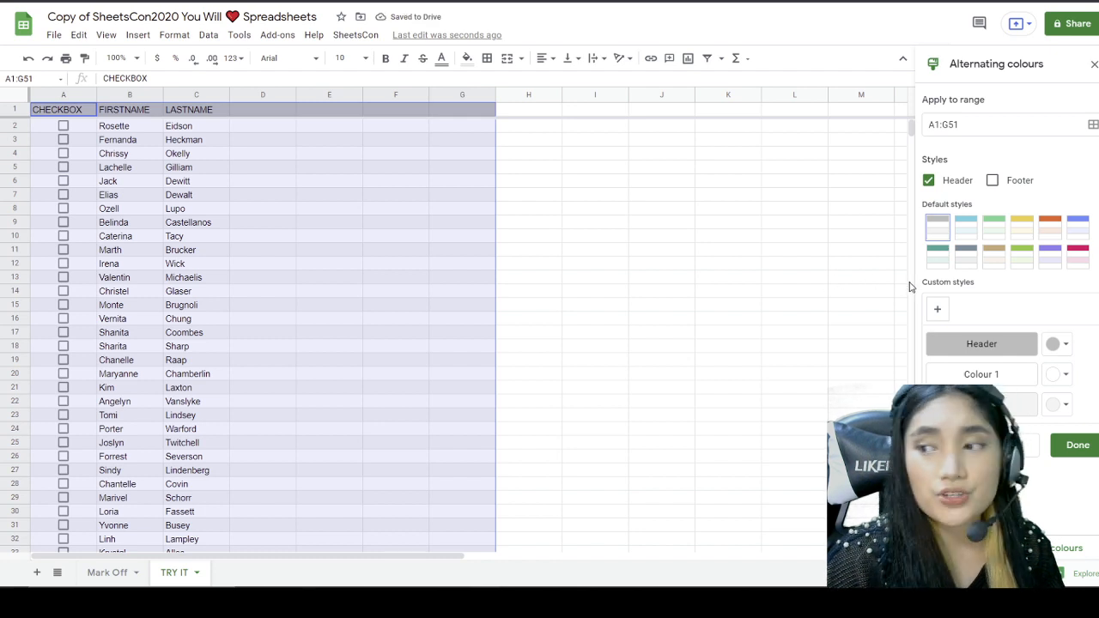
pyautogui.click(971, 236)
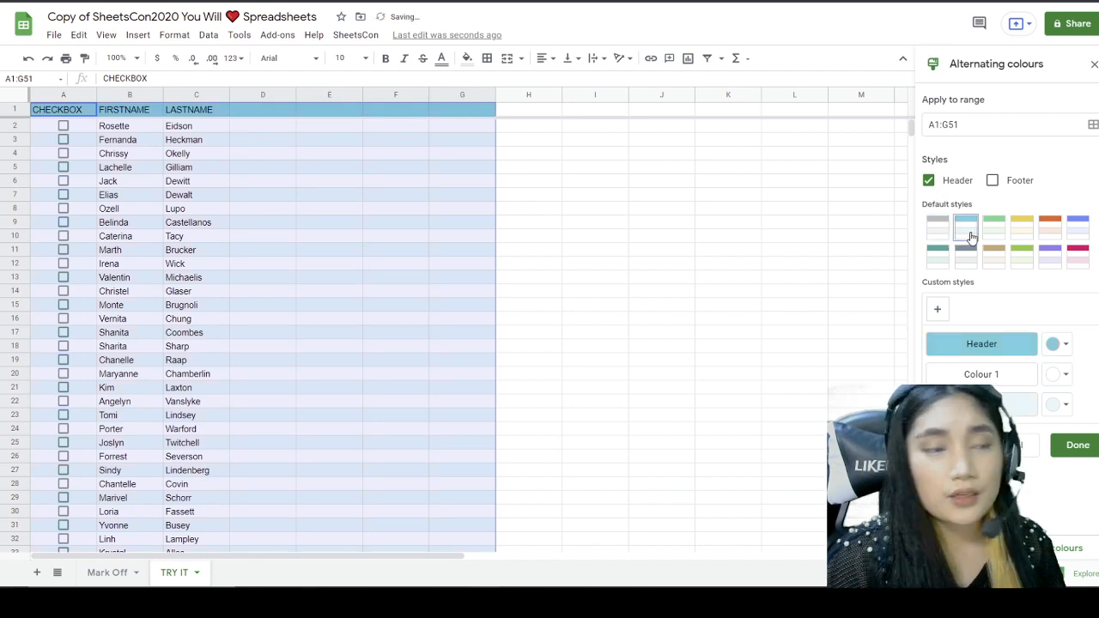
pyautogui.click(998, 231)
pyautogui.click(1049, 225)
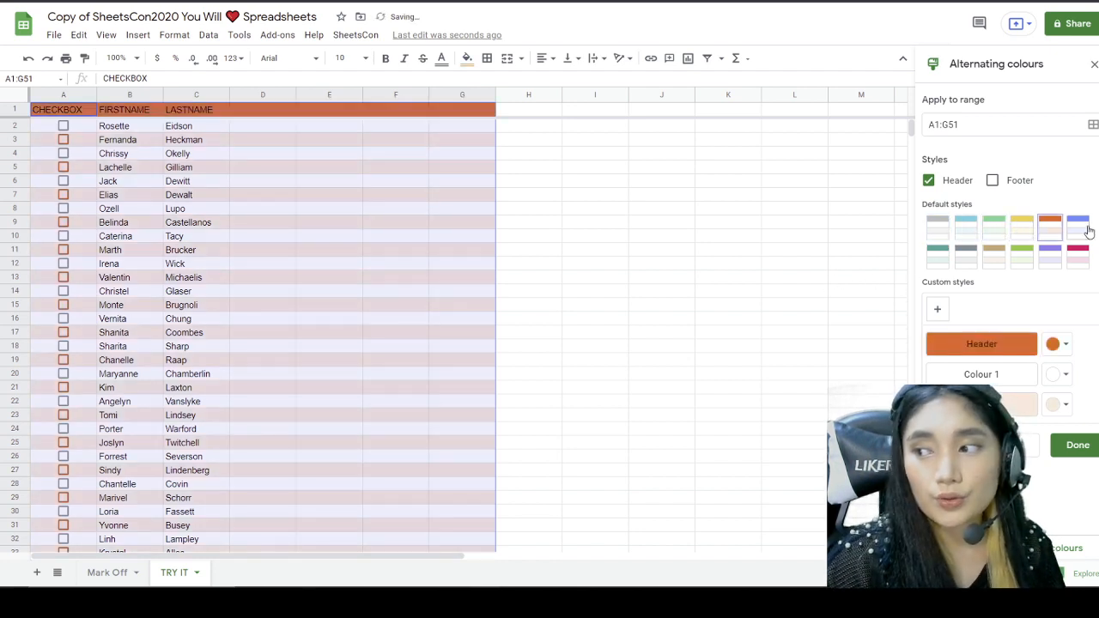
pyautogui.click(1077, 224)
pyautogui.click(1049, 253)
pyautogui.click(994, 253)
pyautogui.click(939, 253)
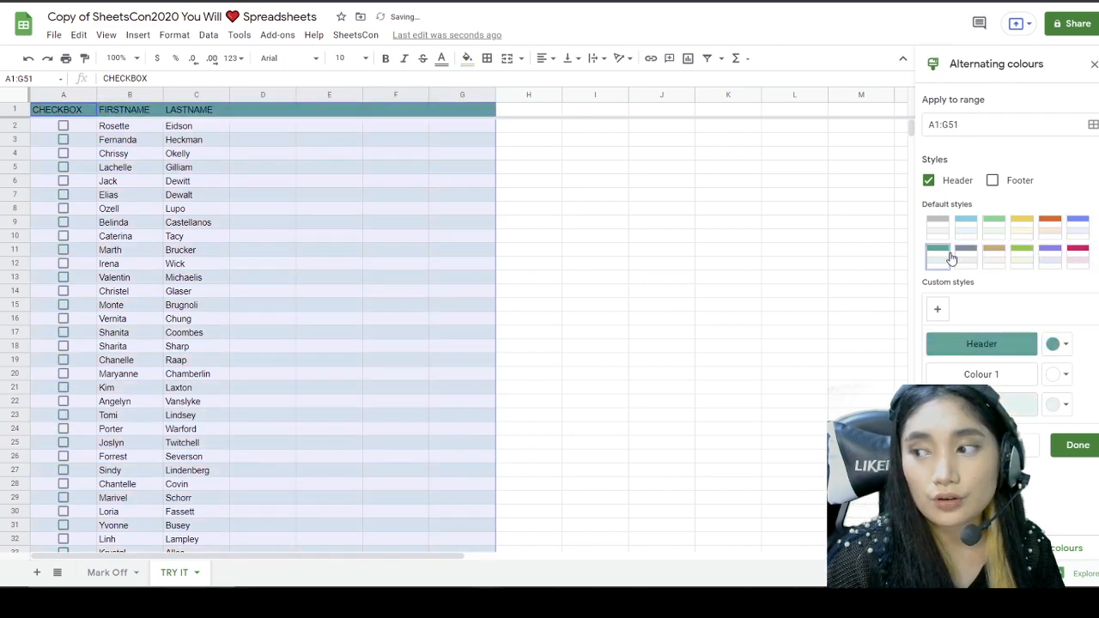
pyautogui.click(1021, 226)
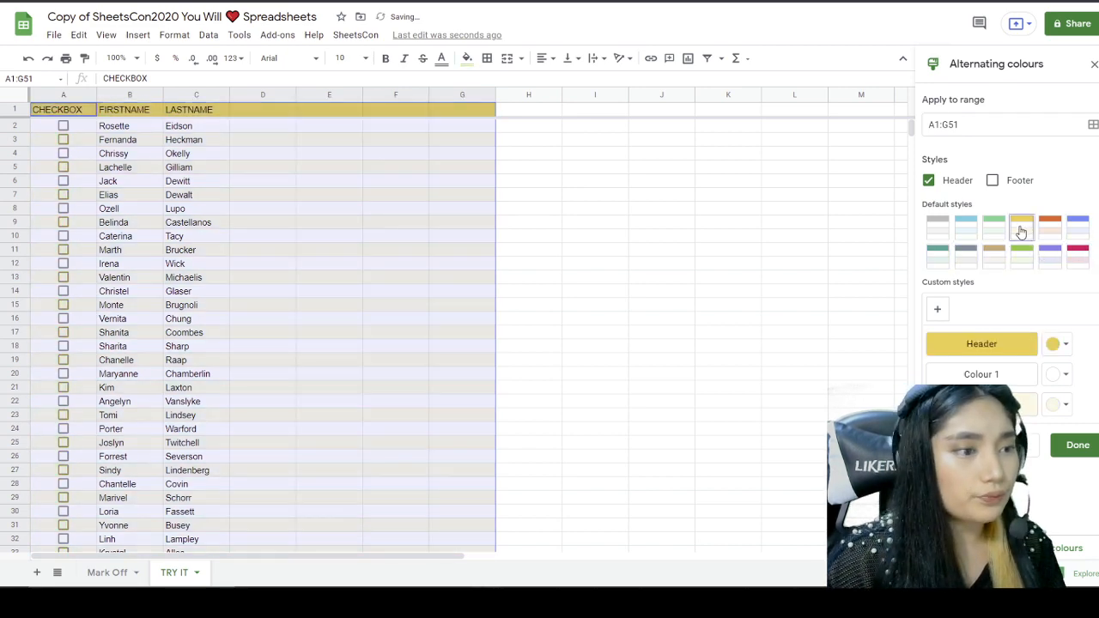
pyautogui.click(396, 171)
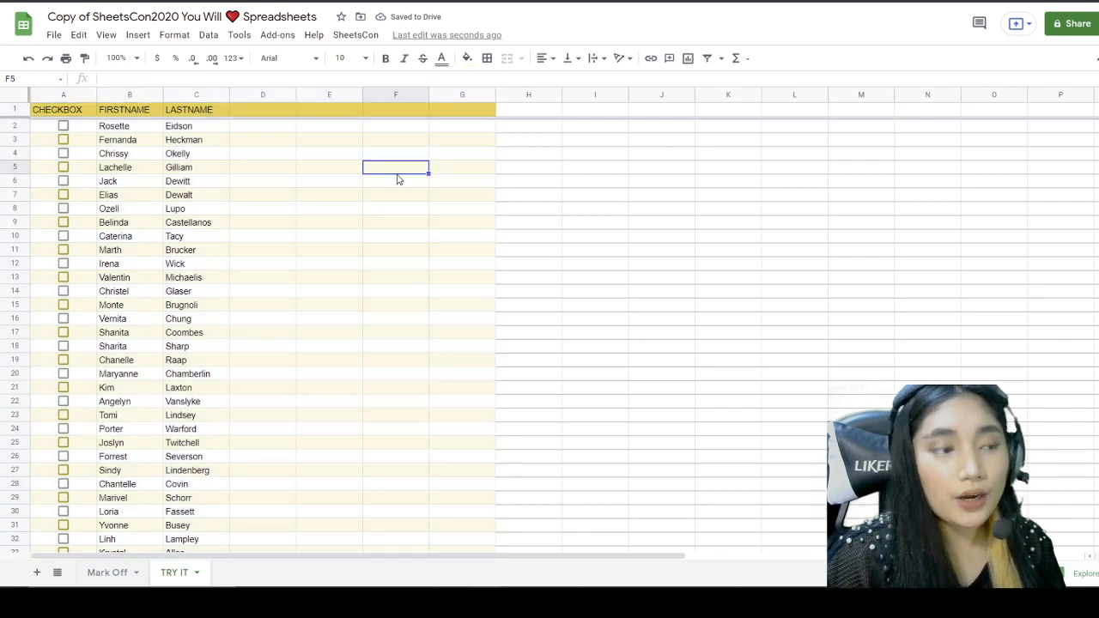
# Step: Click through cells of the banded TRY IT table to check the yellow stripes
pyautogui.click(313, 157)
pyautogui.click(313, 181)
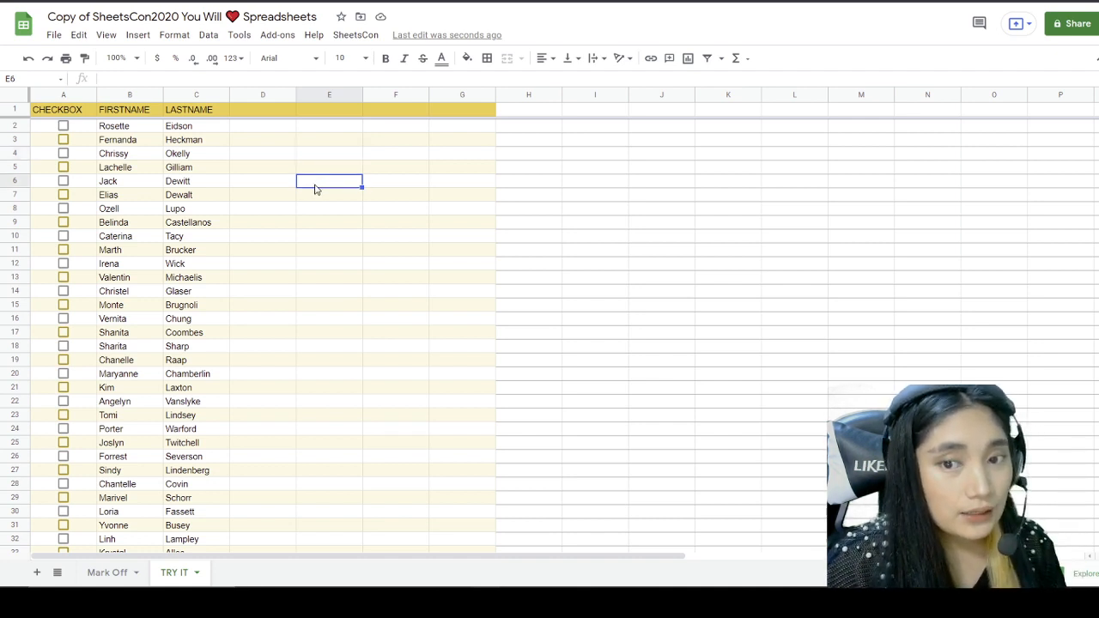
pyautogui.click(319, 199)
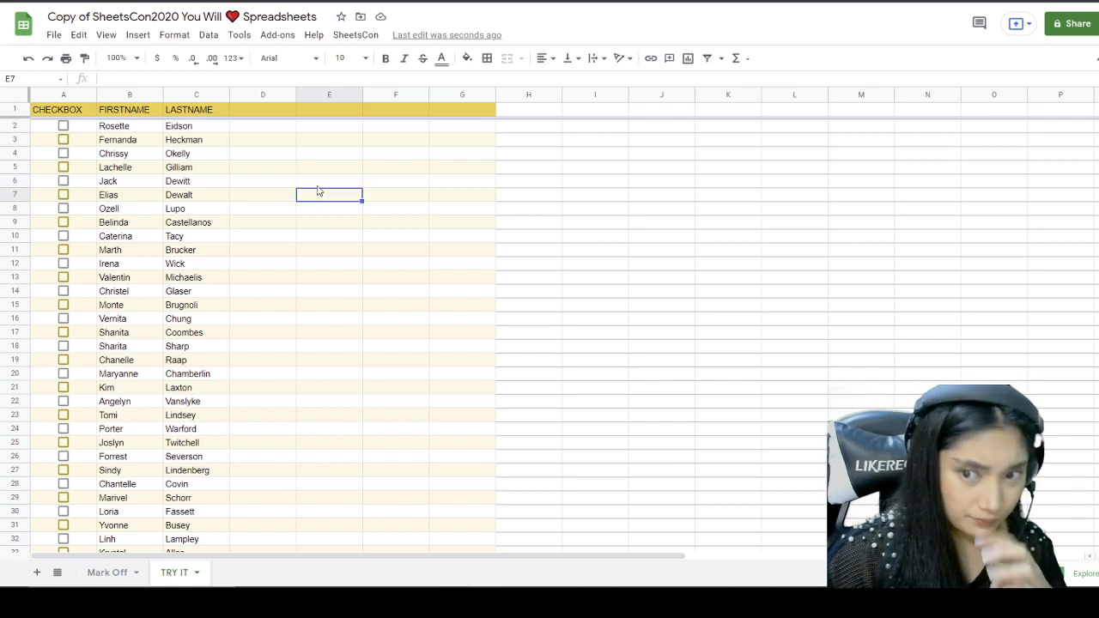
pyautogui.click(317, 183)
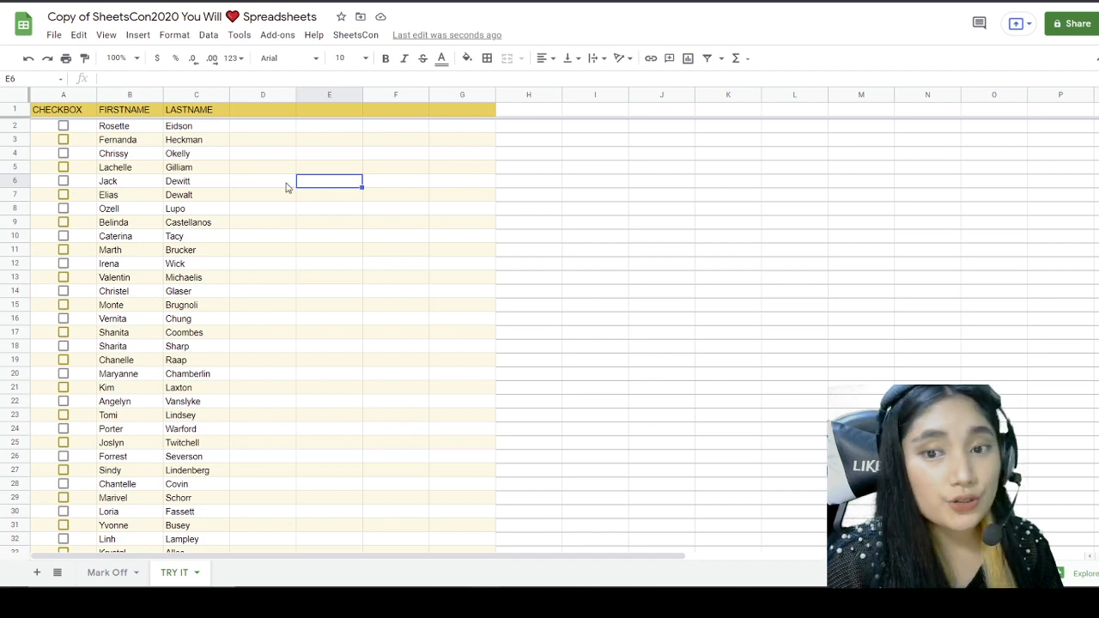
pyautogui.click(128, 172)
pyautogui.click(131, 180)
pyautogui.click(335, 185)
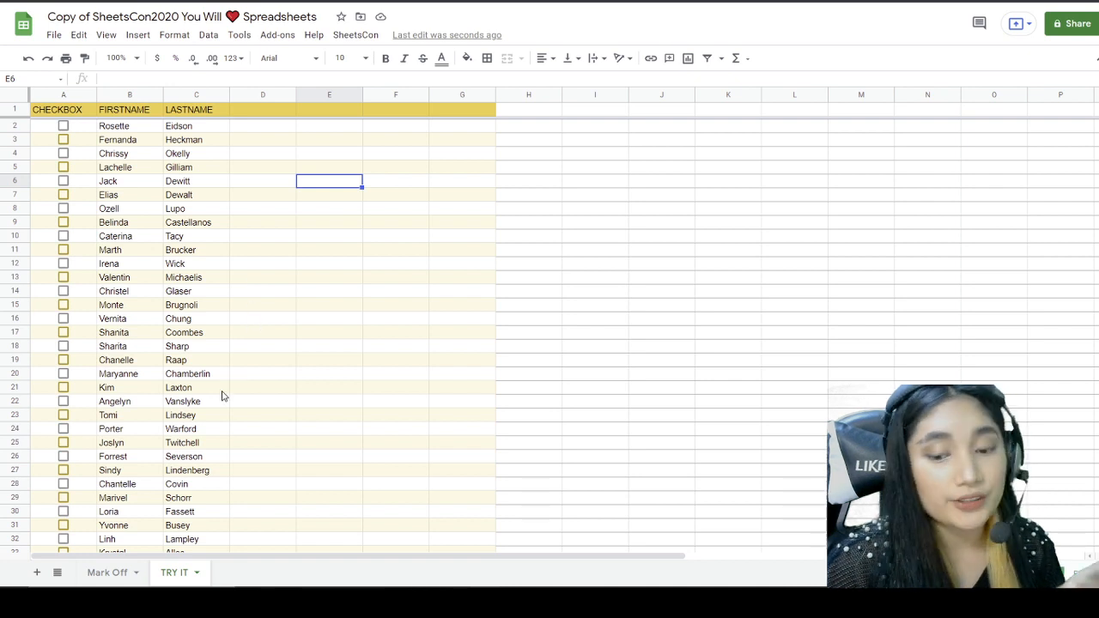
# Step: On Mark Off, tick the Skip Me quest (Level 3, 5 badges, XP 50) and read the next task
pyautogui.click(112, 571)
pyautogui.click(81, 288)
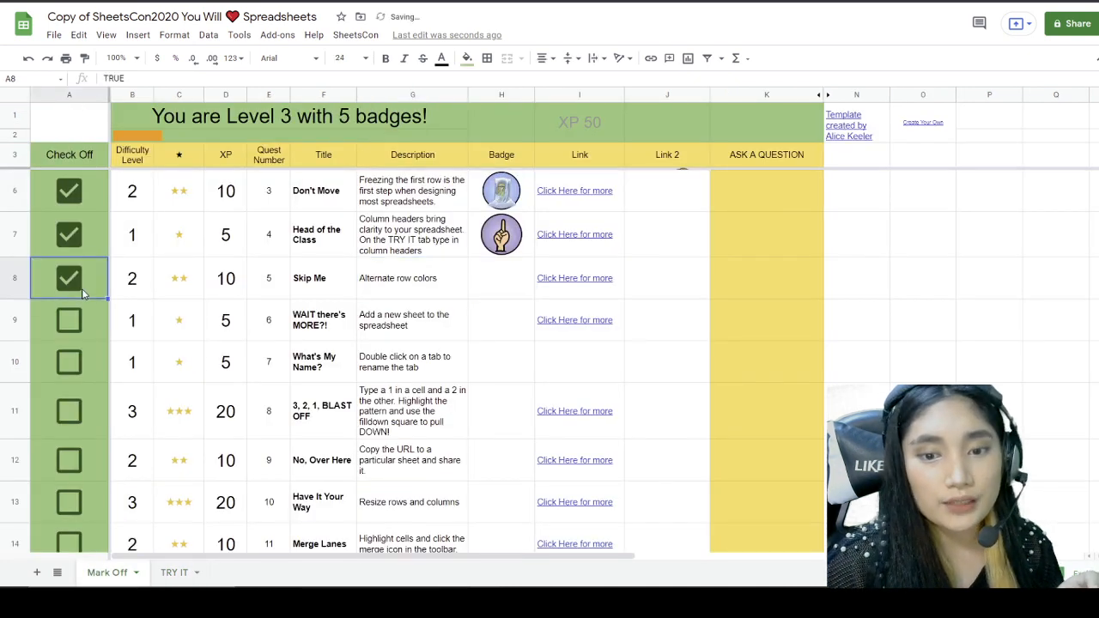
pyautogui.scroll(-2, 343, 343)
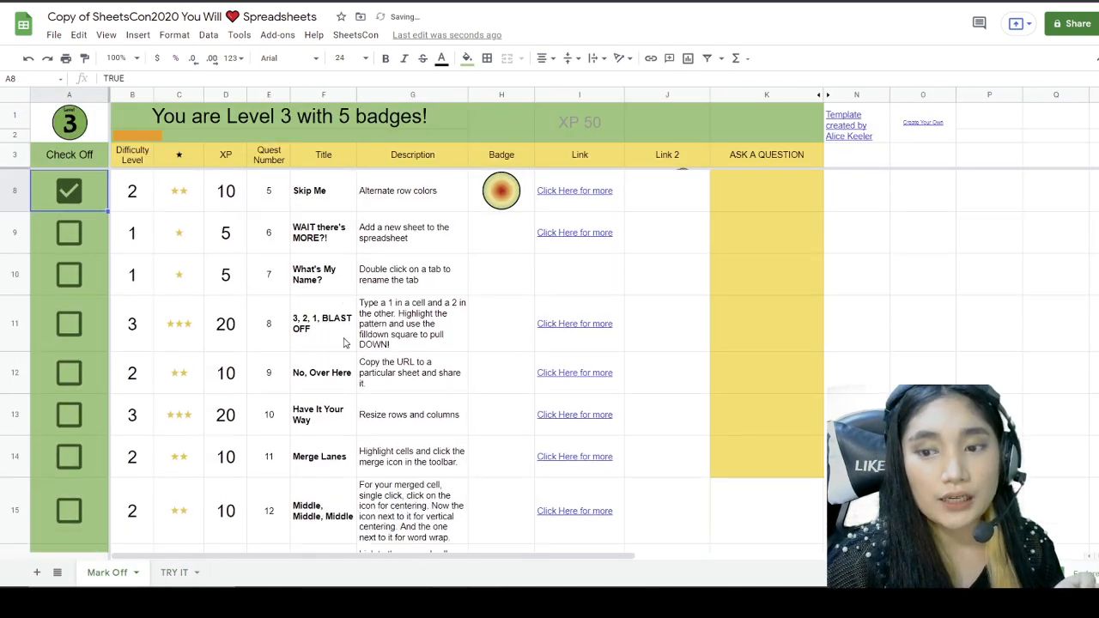
pyautogui.click(388, 239)
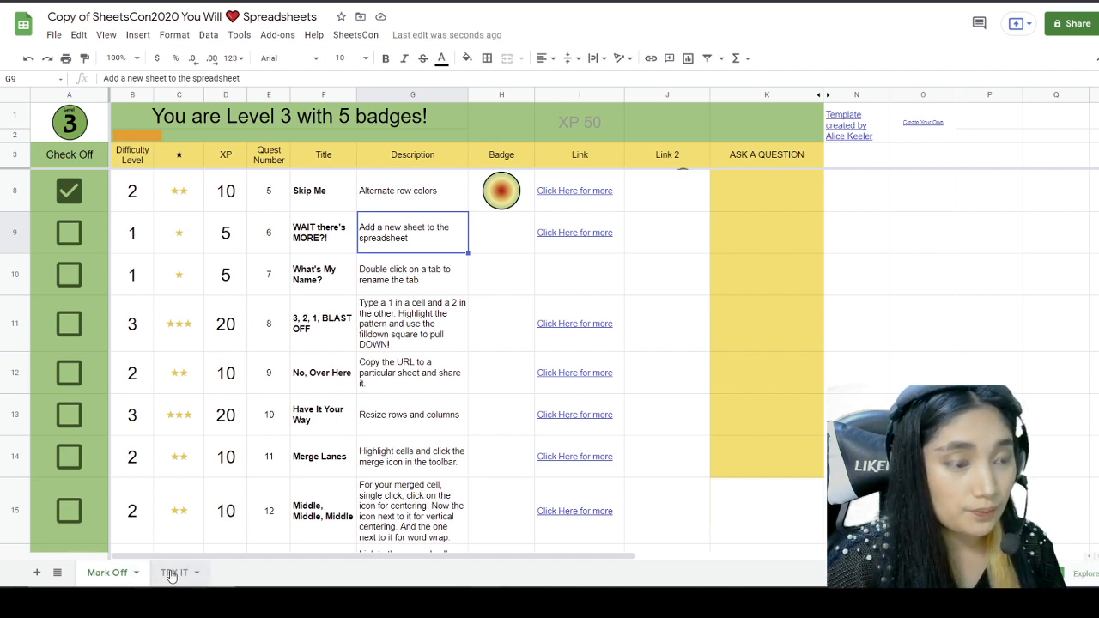
# Step: Add a blank Sheet9 after TRY IT, then tick the WAIT there's MORE?! quest (6 badges, XP 55)
pyautogui.click(37, 573)
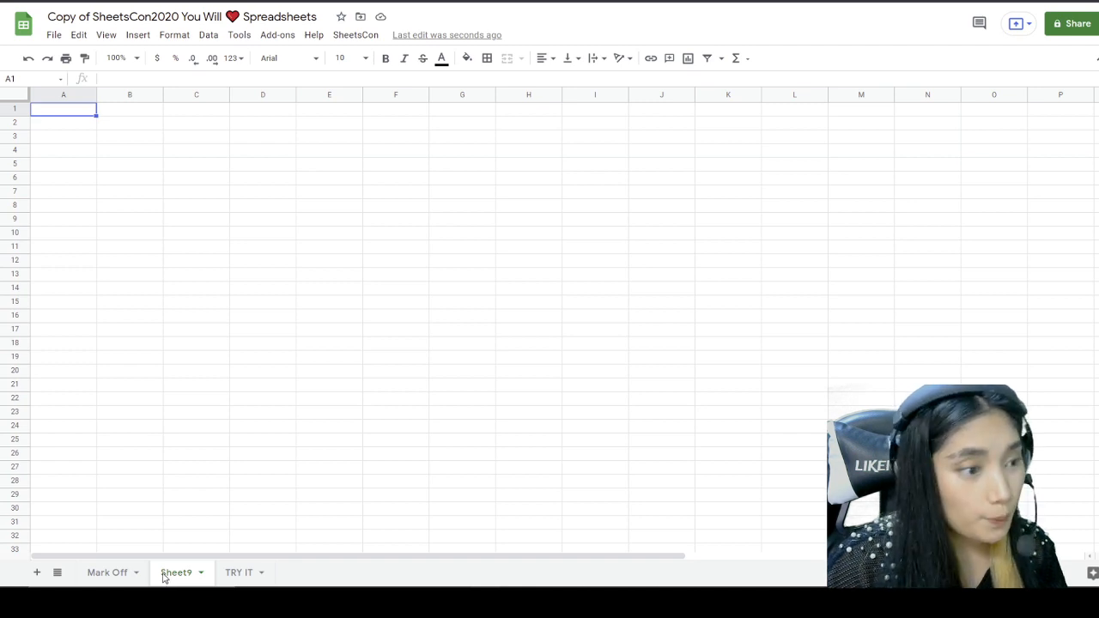
pyautogui.moveTo(163, 578); pyautogui.dragTo(284, 583)
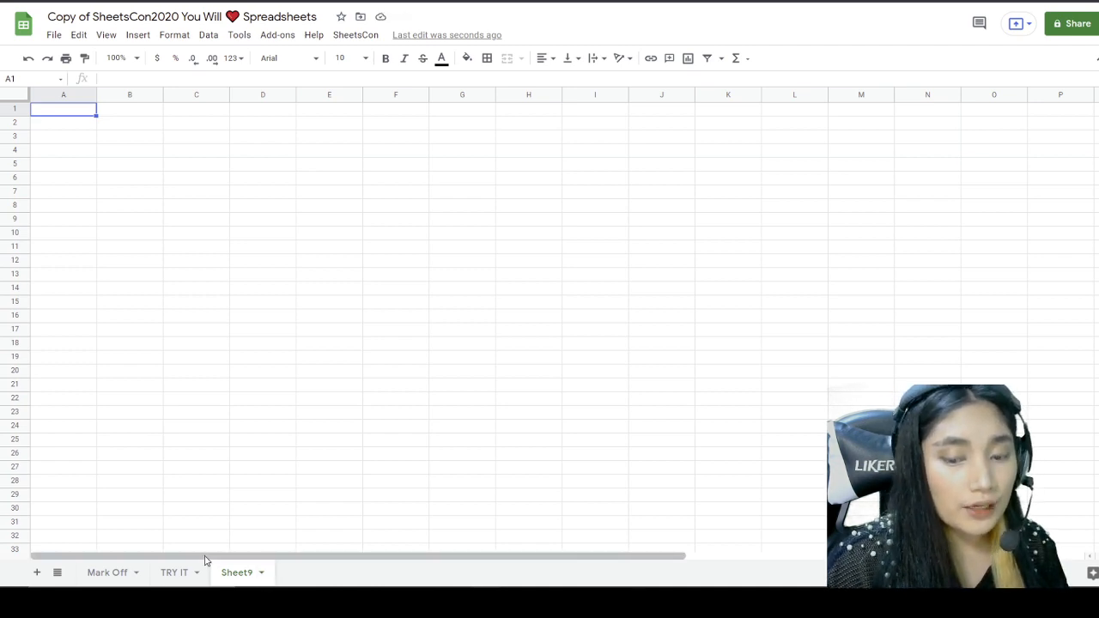
pyautogui.click(108, 572)
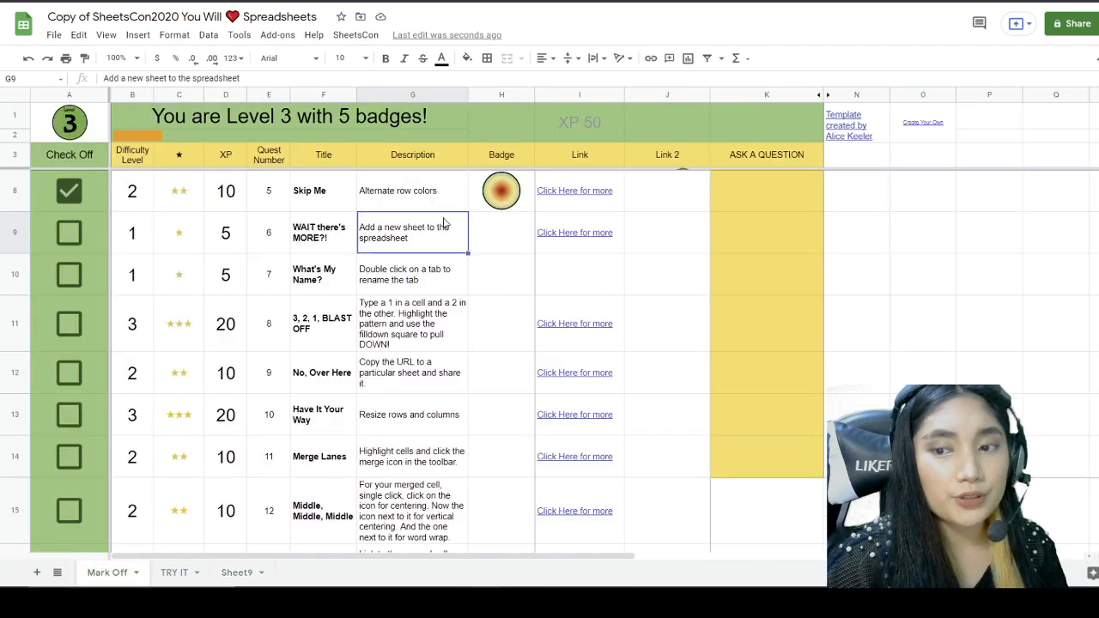
pyautogui.click(68, 232)
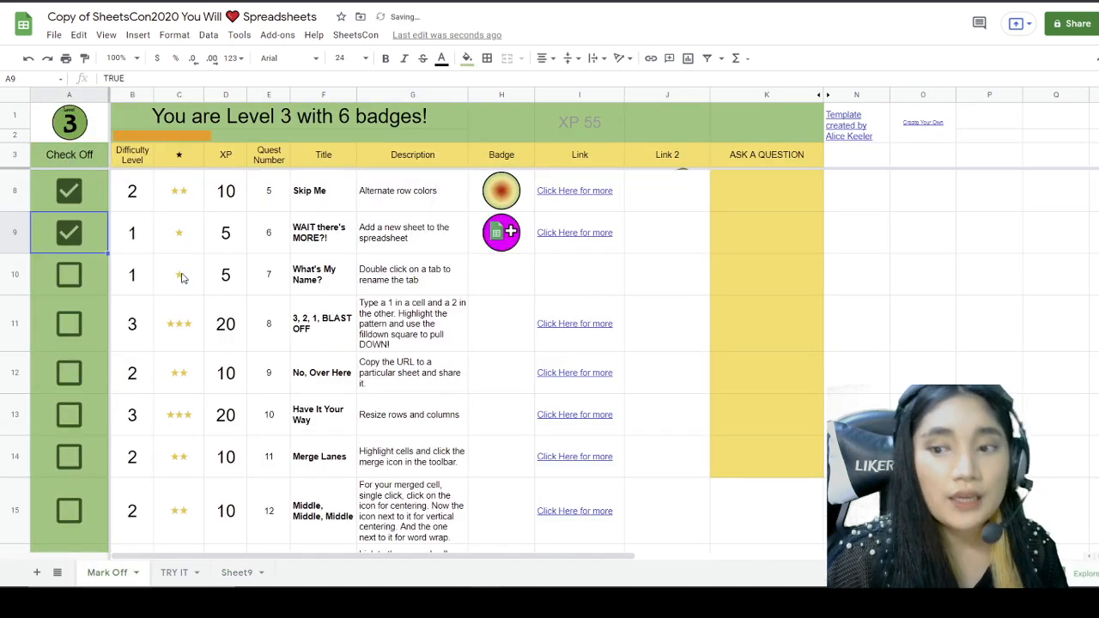
pyautogui.click(382, 280)
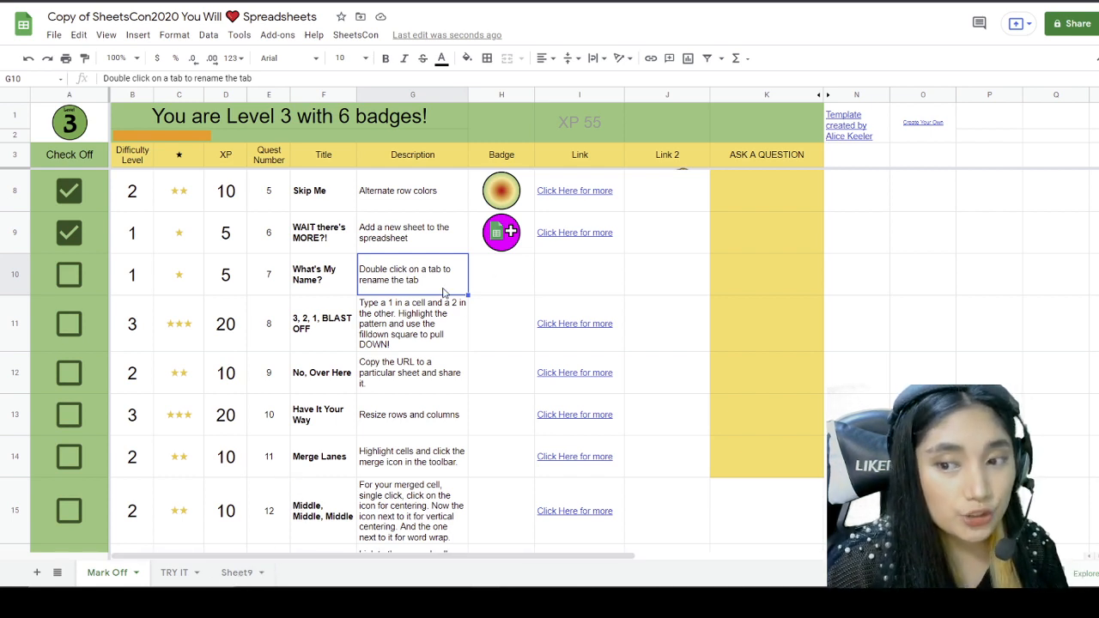
# Step: Rename Sheet9 to ABM-1, then go back to the Mark Off sheet
pyautogui.click(240, 573)
pyautogui.doubleClick(240, 573)
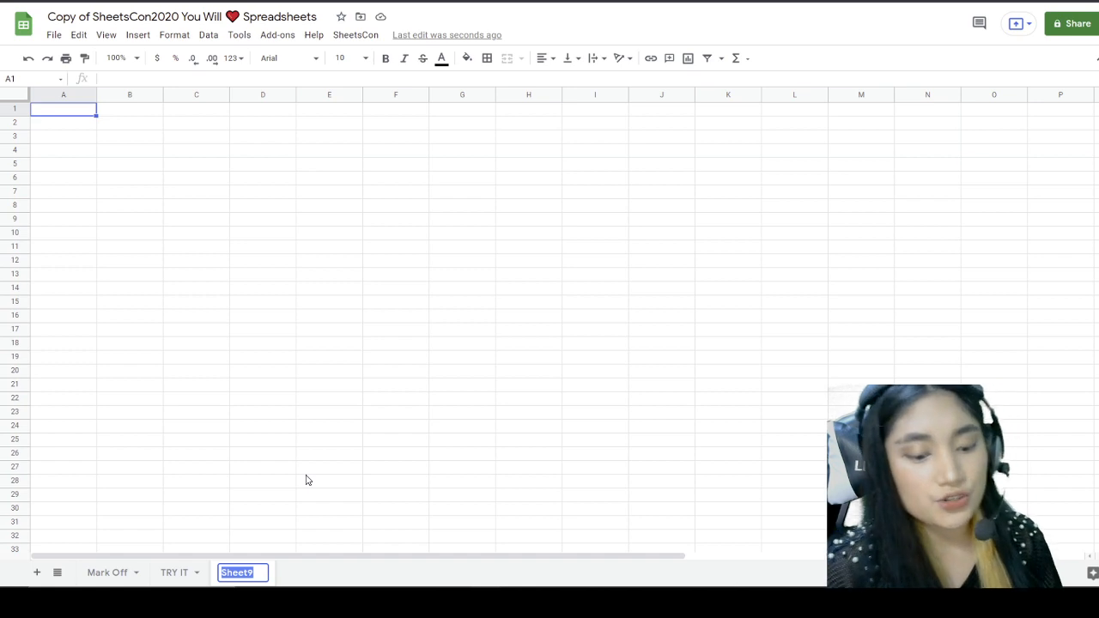
pyautogui.write('ABM-1')
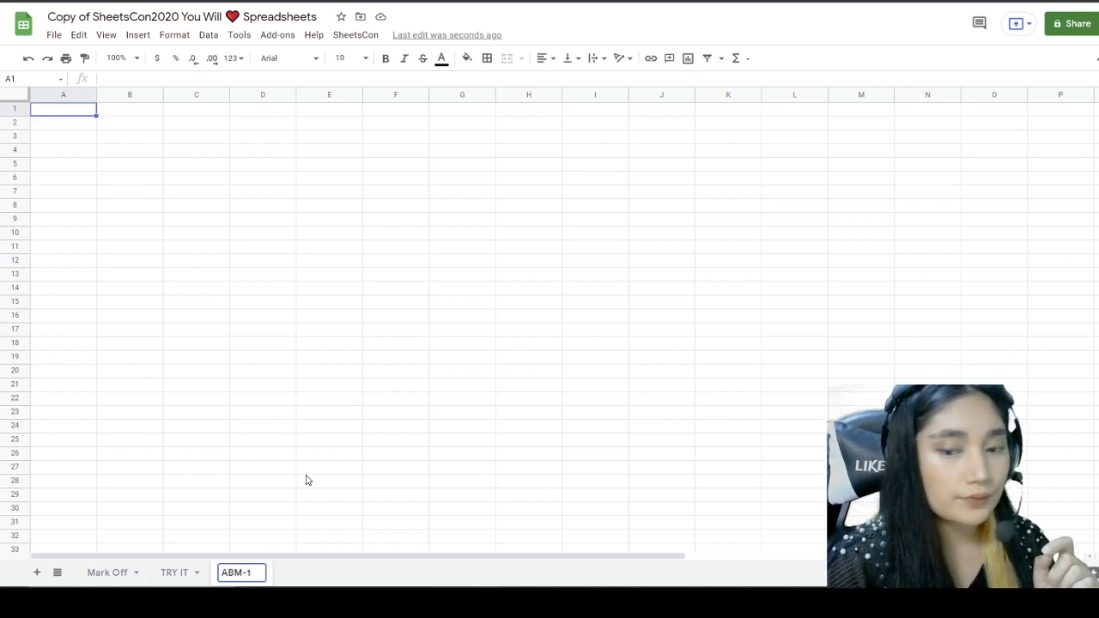
pyautogui.press('Return')
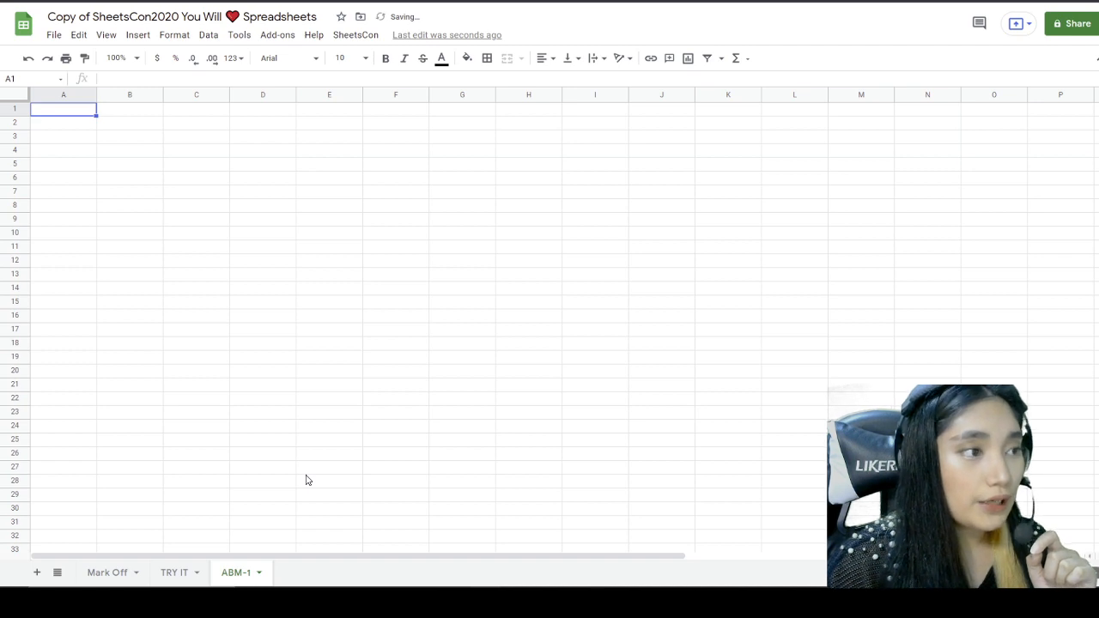
pyautogui.click(107, 573)
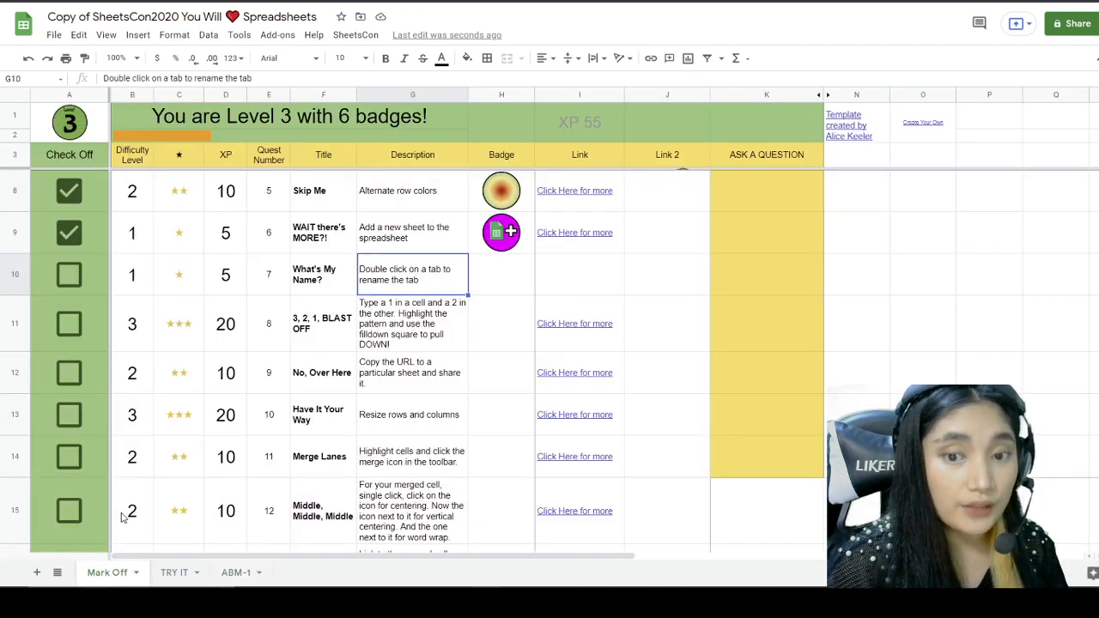
# Step: Tick the What's My Name? quest (7 badges, XP 60), read quest 8, then switch to ABM-1
pyautogui.click(76, 279)
pyautogui.scroll(-1, 115, 311)
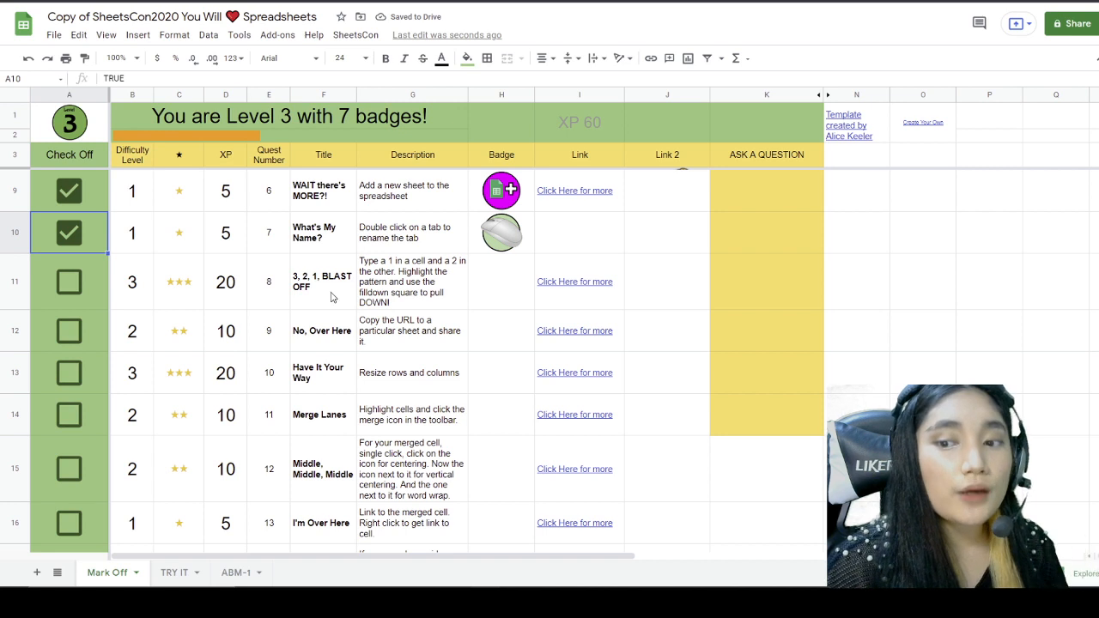
pyautogui.click(392, 277)
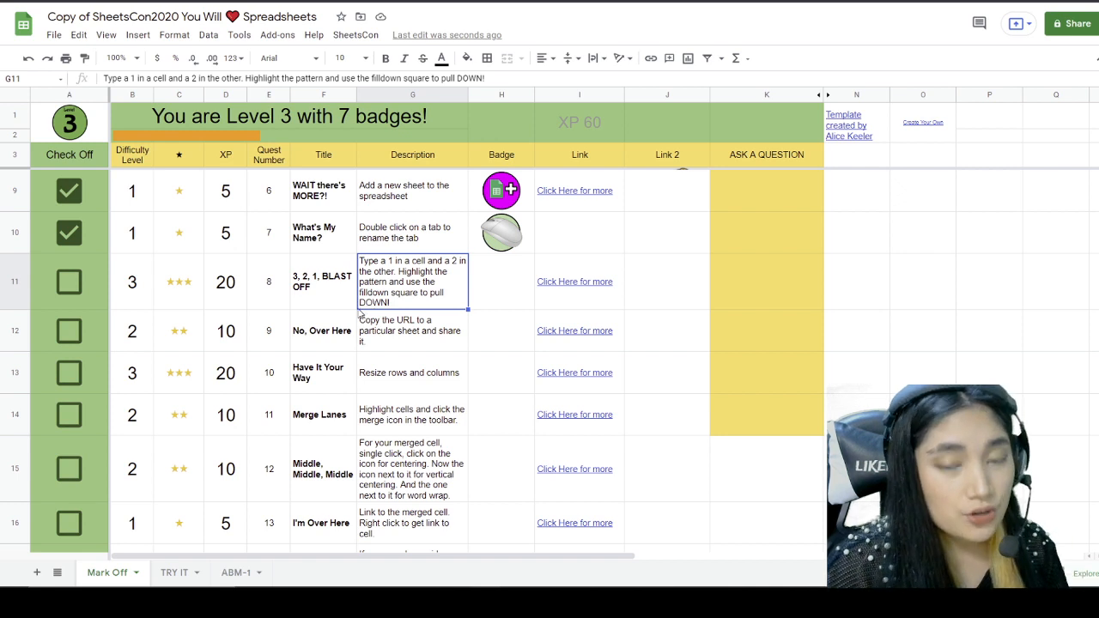
pyautogui.click(240, 572)
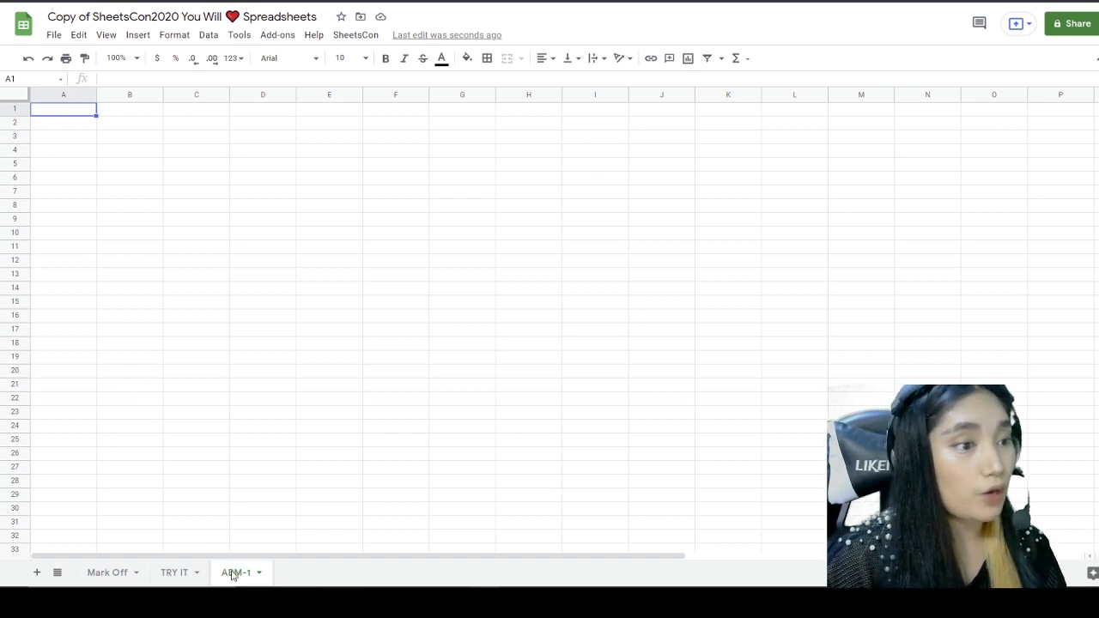
# Step: Enter 1 and 2 in A1:A2 on ABM-1 and fill the series down to 100
pyautogui.write('1')
pyautogui.click(82, 146)
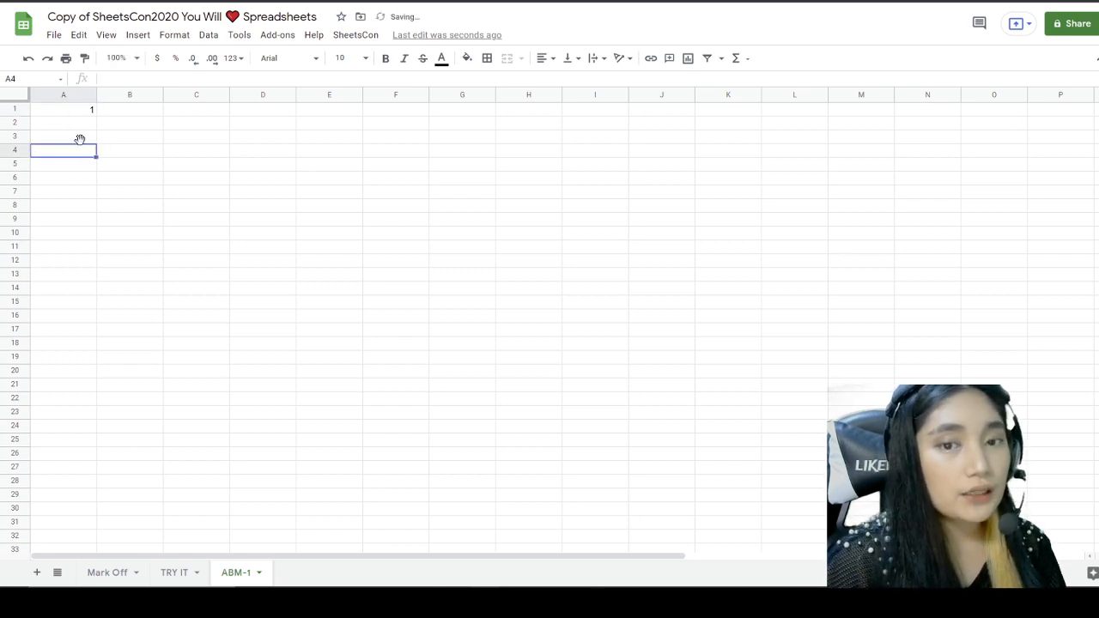
pyautogui.click(81, 125)
pyautogui.write('2')
pyautogui.click(95, 175)
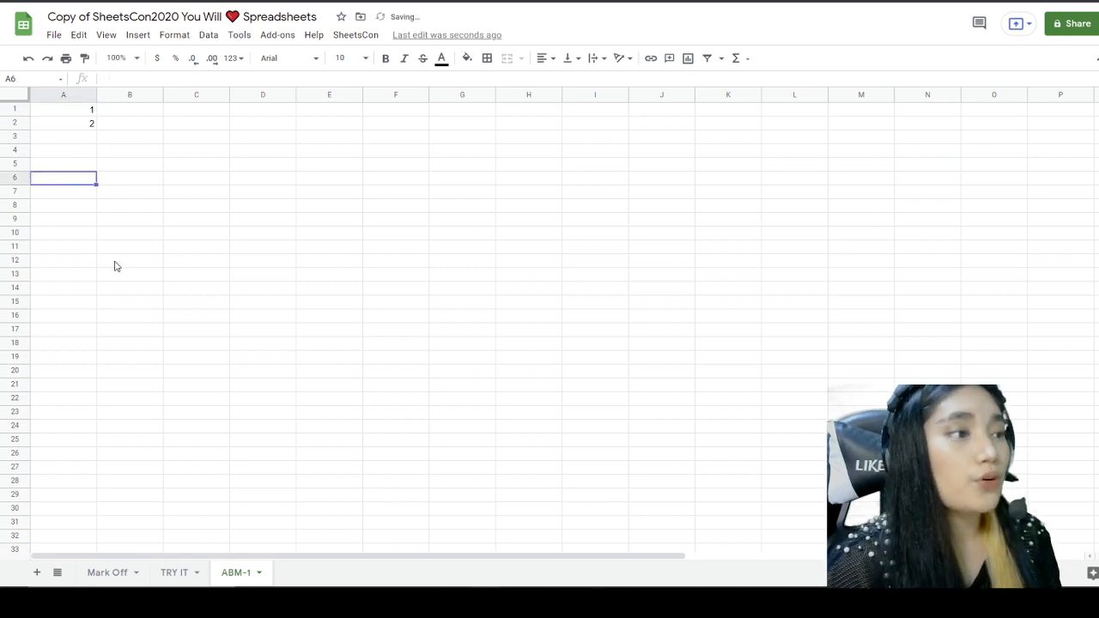
pyautogui.click(77, 112)
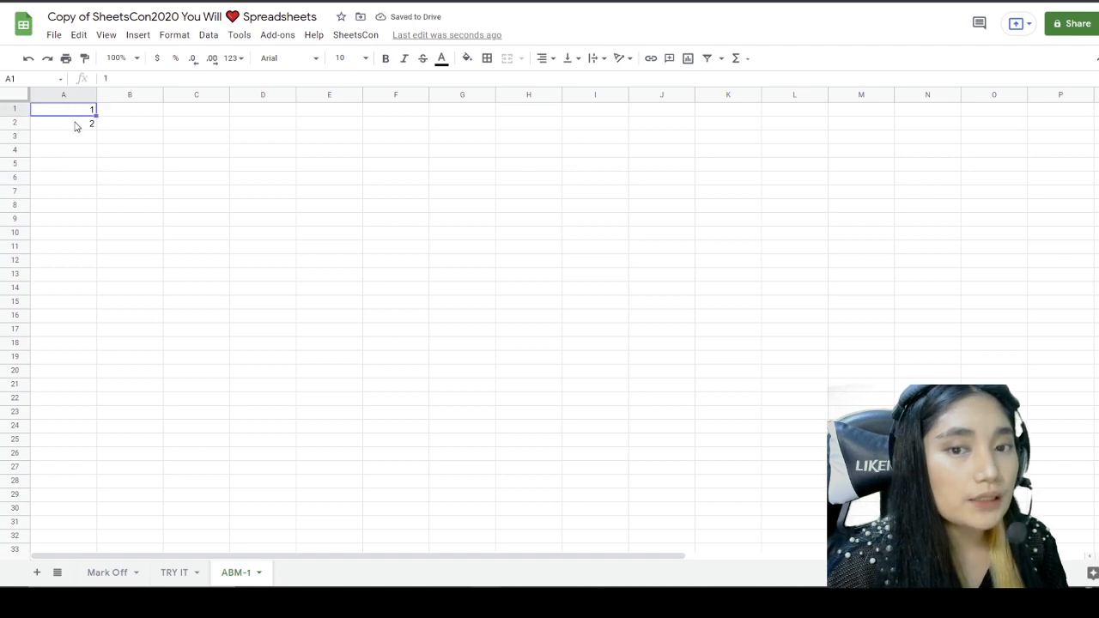
pyautogui.click(78, 126)
pyautogui.click(139, 152)
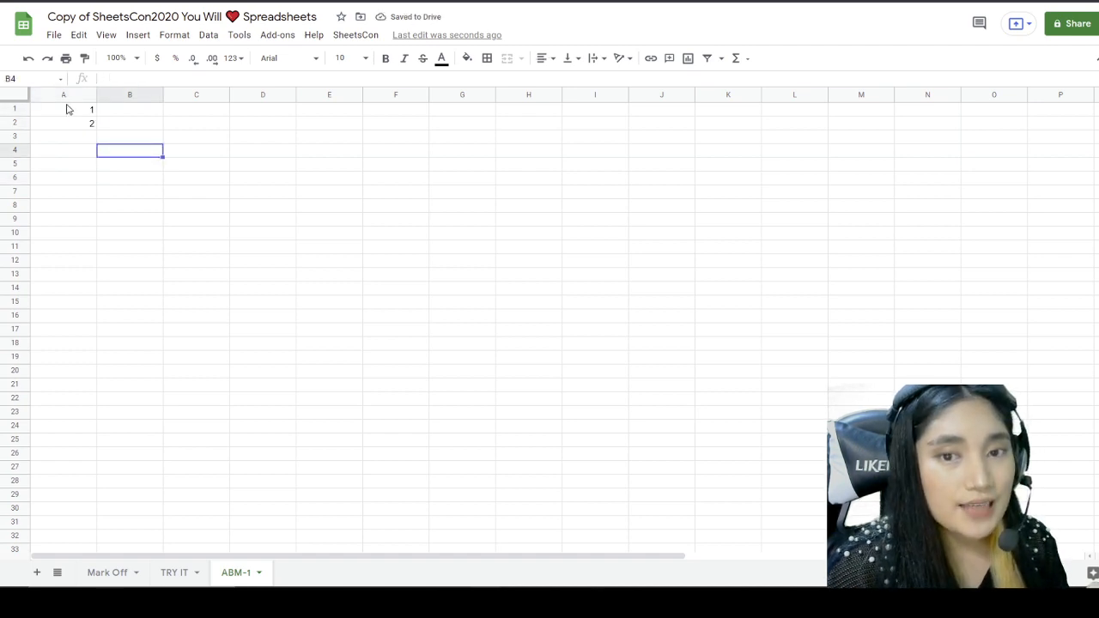
pyautogui.moveTo(68, 112); pyautogui.dragTo(68, 125)
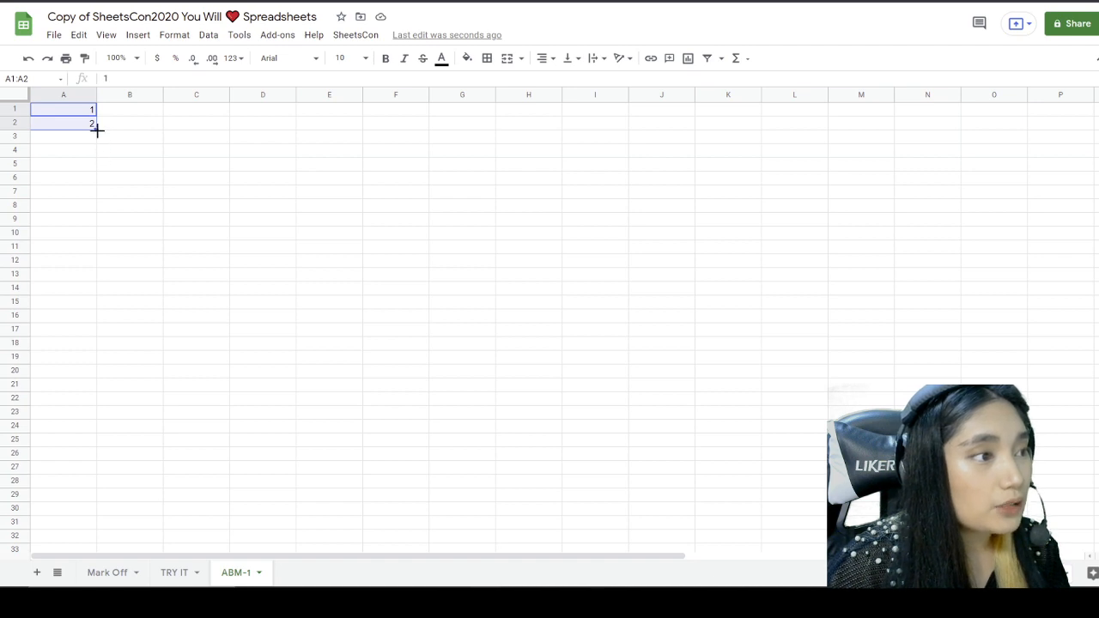
pyautogui.moveTo(95, 129); pyautogui.dragTo(74, 358)
pyautogui.scroll(15, 174, 411)
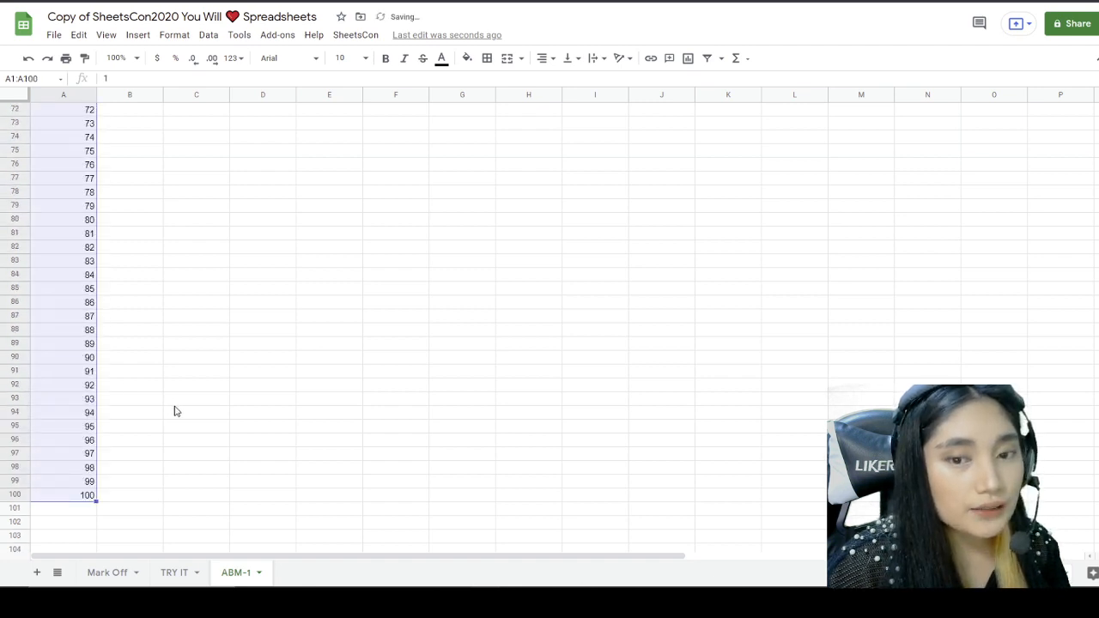
pyautogui.scroll(1, 173, 411)
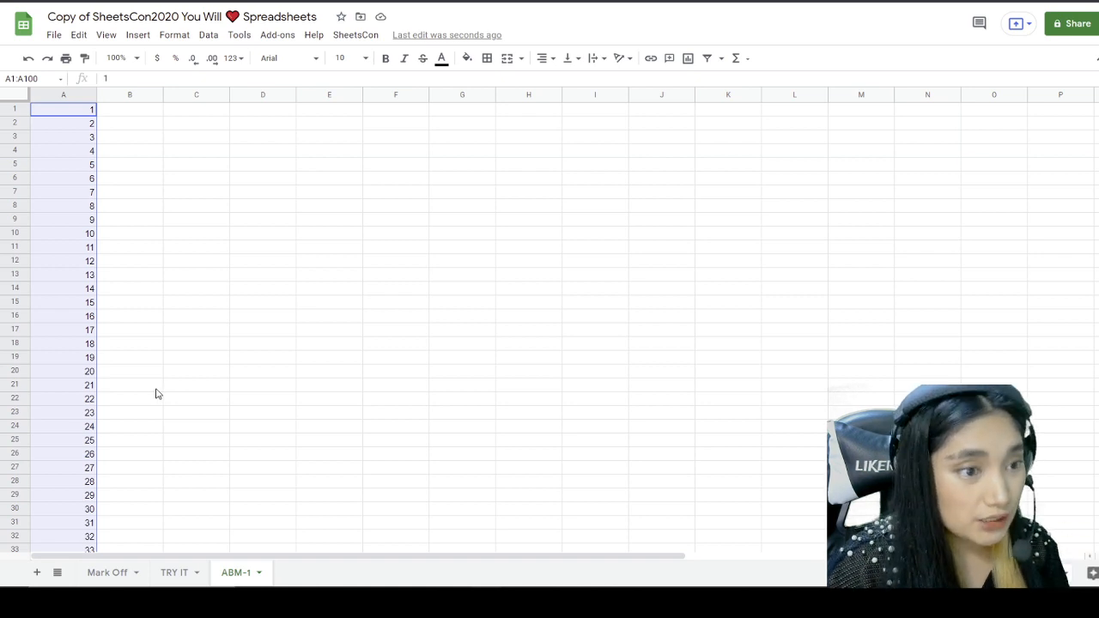
pyautogui.click(156, 393)
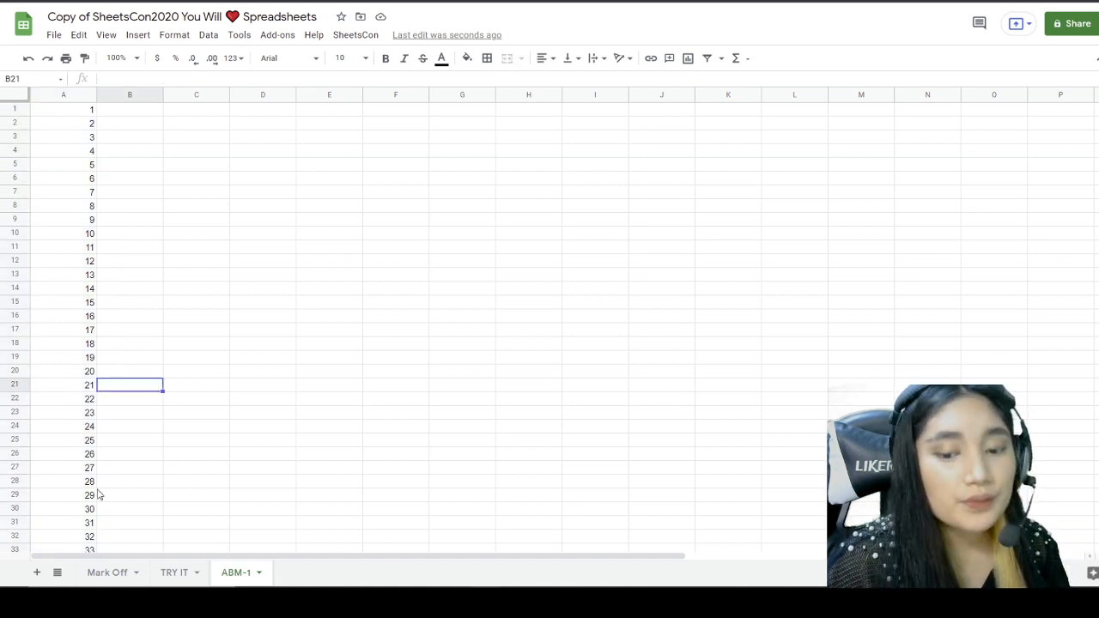
# Step: On Mark Off, tick the 3, 2, 1, BLAST OFF quest (8 badges, XP 80) and read No, Over Here
pyautogui.click(101, 572)
pyautogui.click(67, 290)
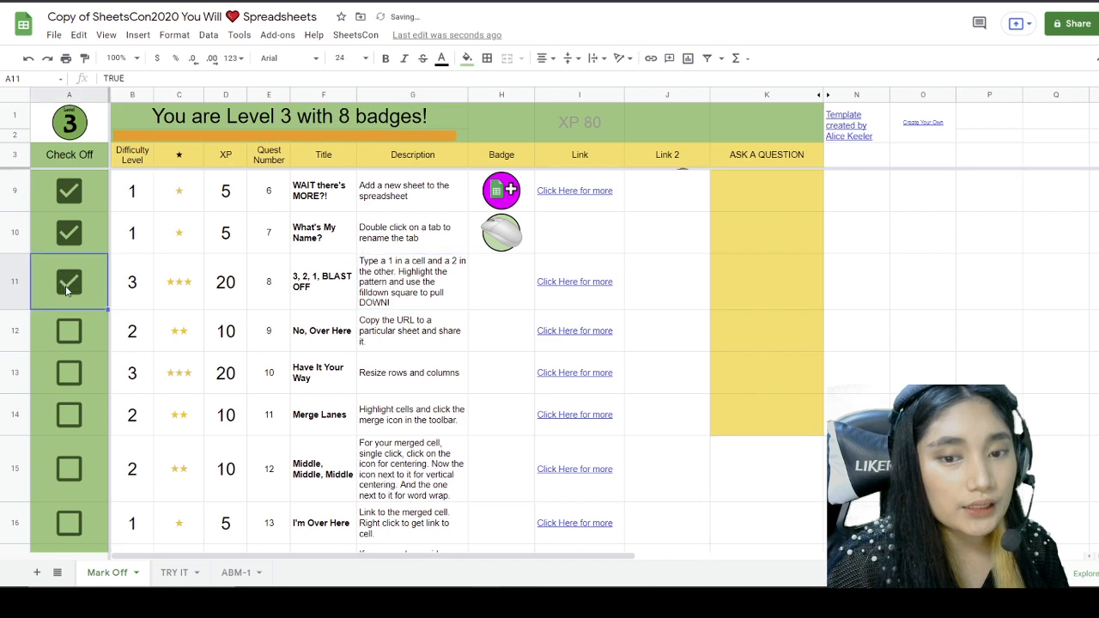
pyautogui.scroll(-1, 215, 357)
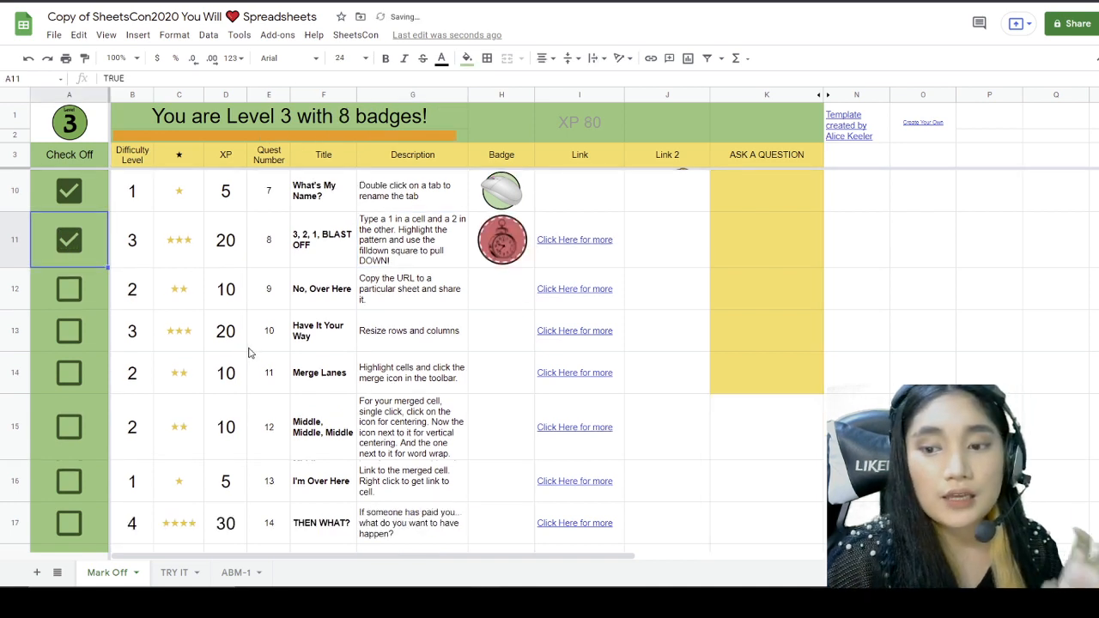
pyautogui.scroll(-1, 352, 335)
pyautogui.click(401, 259)
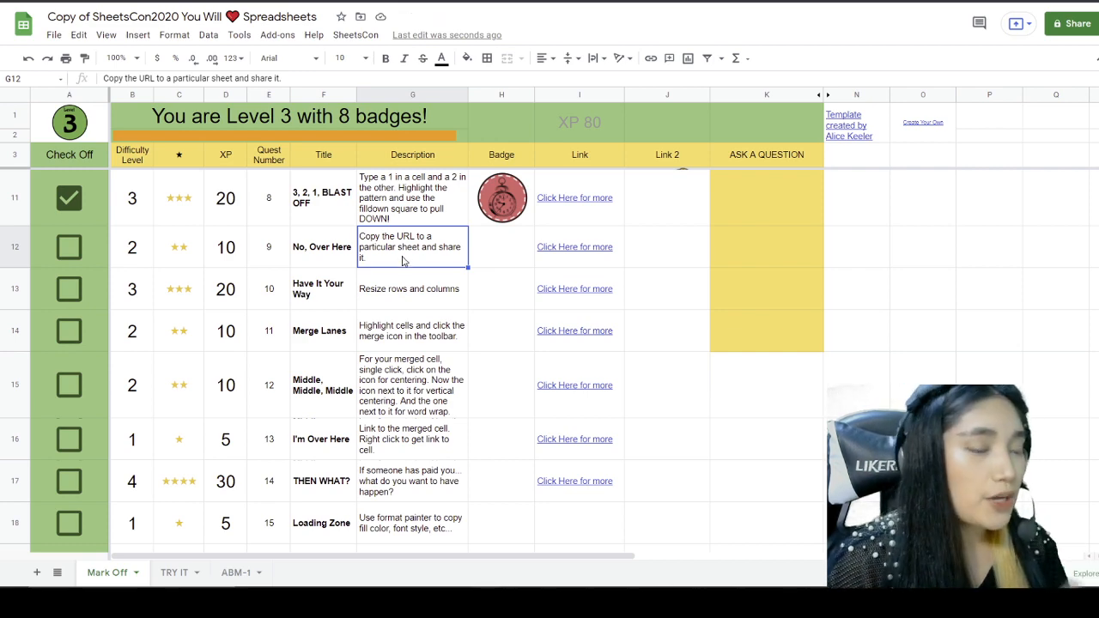
pyautogui.scroll(-1, 404, 263)
pyautogui.scroll(1, 405, 273)
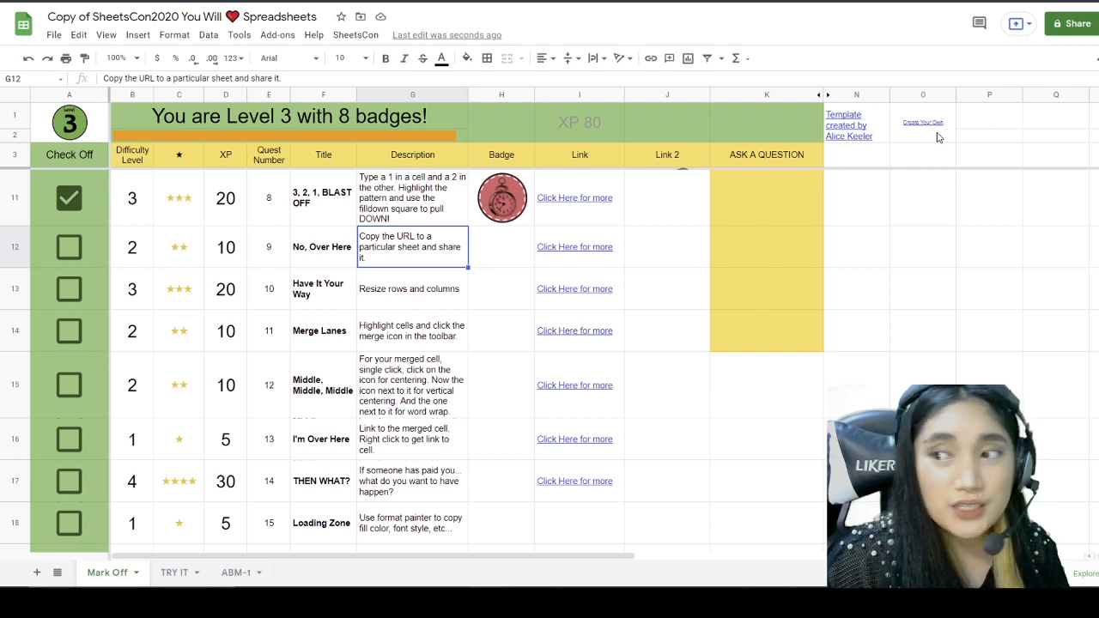
# Step: Look at the spreadsheet's sharing settings, then tick the No, Over Here quest (Level 4, XP 90)
pyautogui.click(1059, 39)
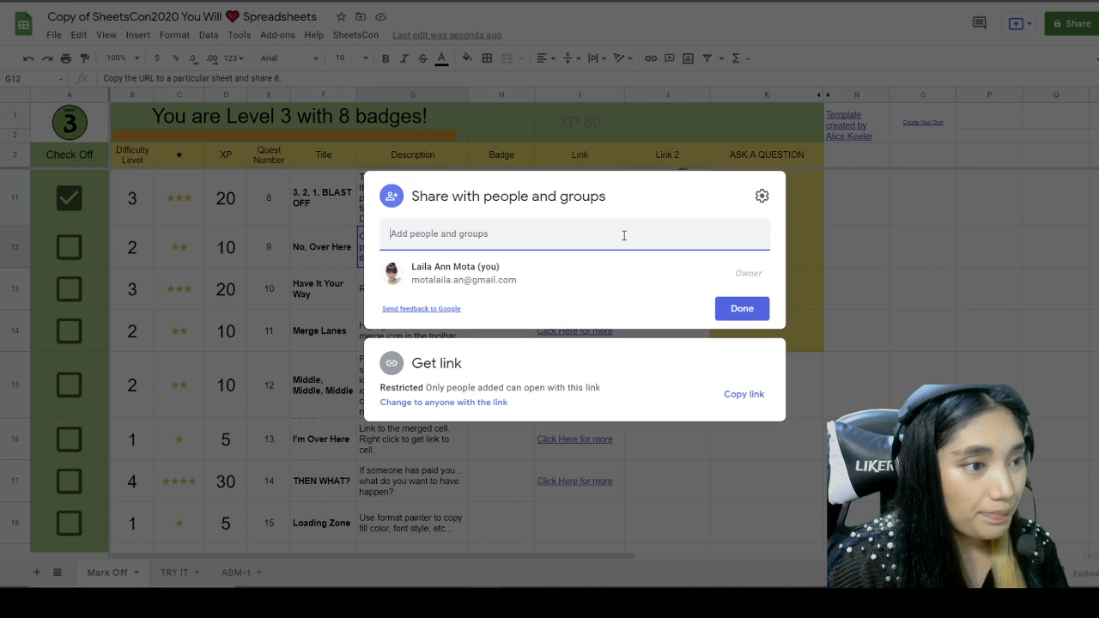
pyautogui.click(742, 308)
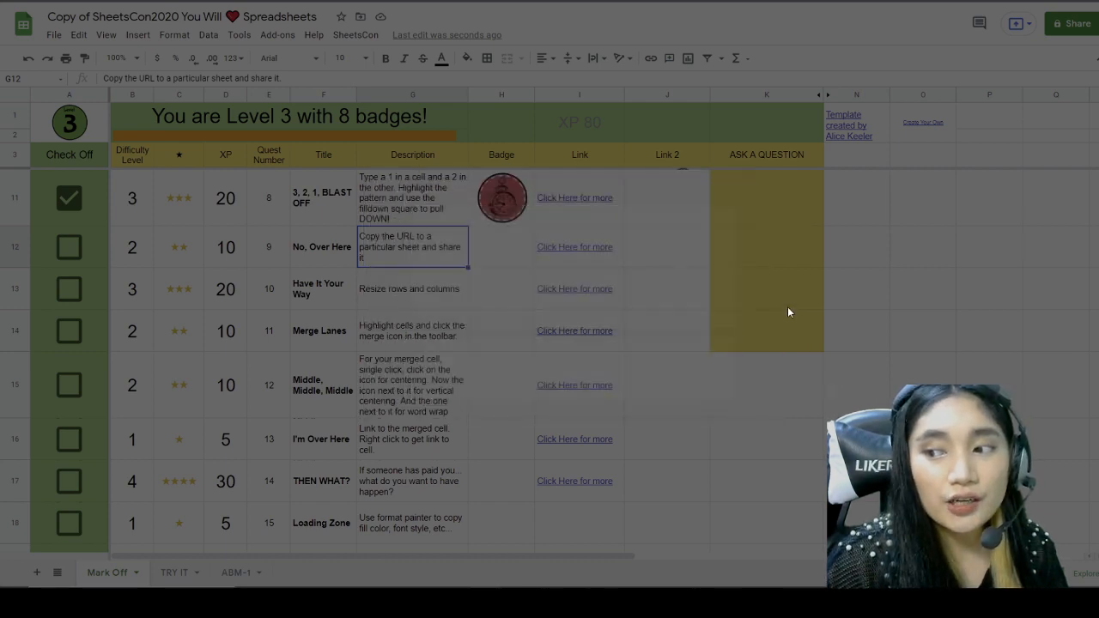
pyautogui.click(70, 248)
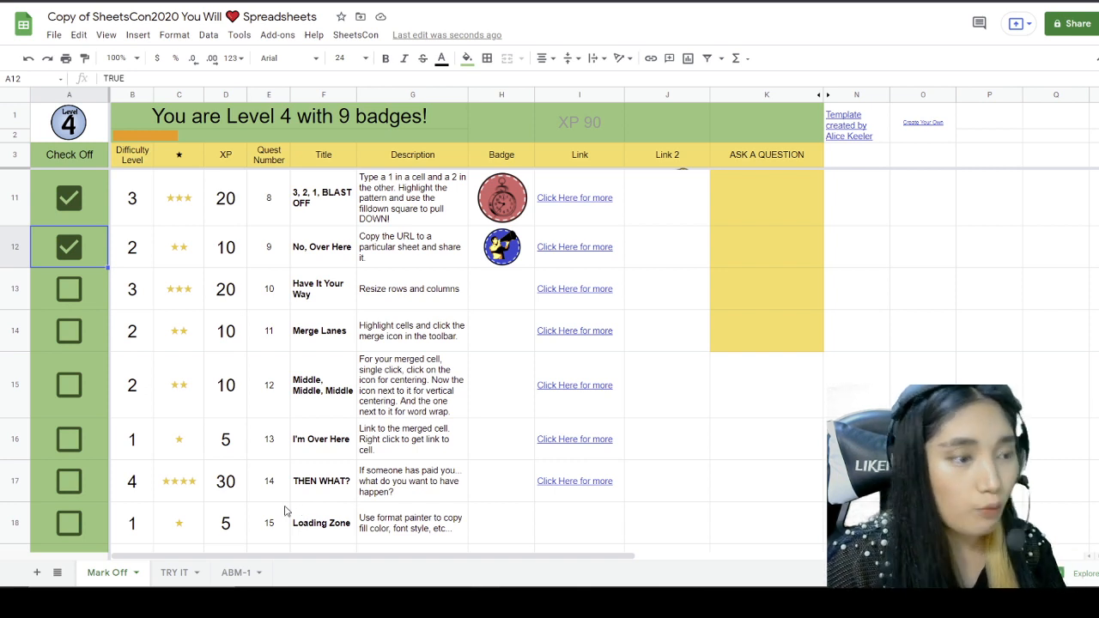
# Step: On TRY IT, widen the CHECKBOX column slightly, then flip to Mark Off and back
pyautogui.click(176, 575)
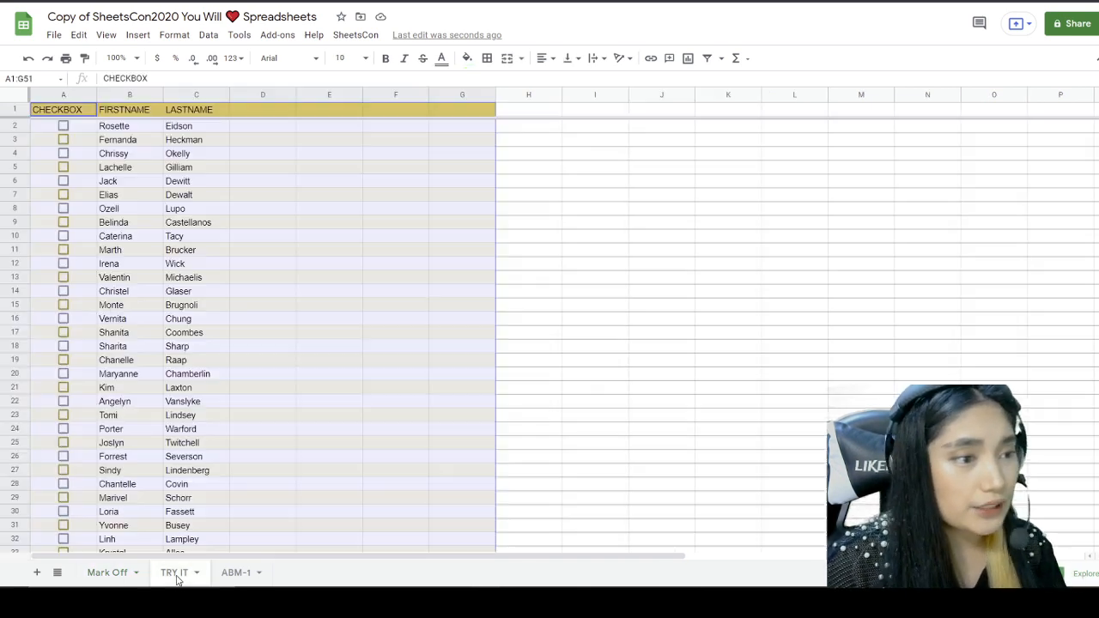
pyautogui.click(245, 293)
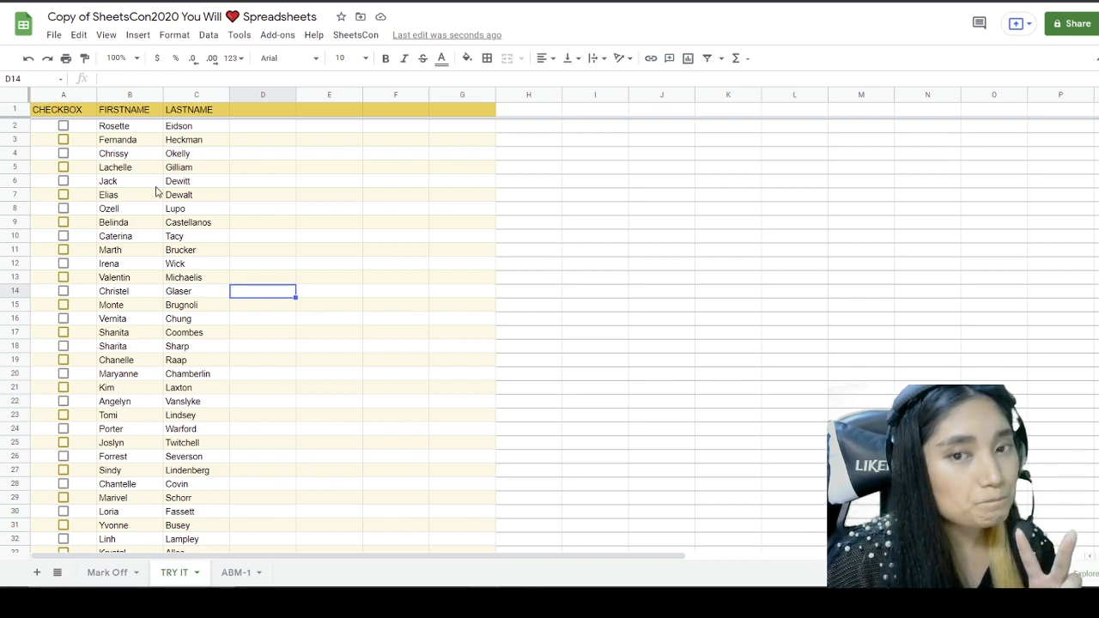
pyautogui.moveTo(95, 94); pyautogui.dragTo(99, 94)
pyautogui.click(94, 571)
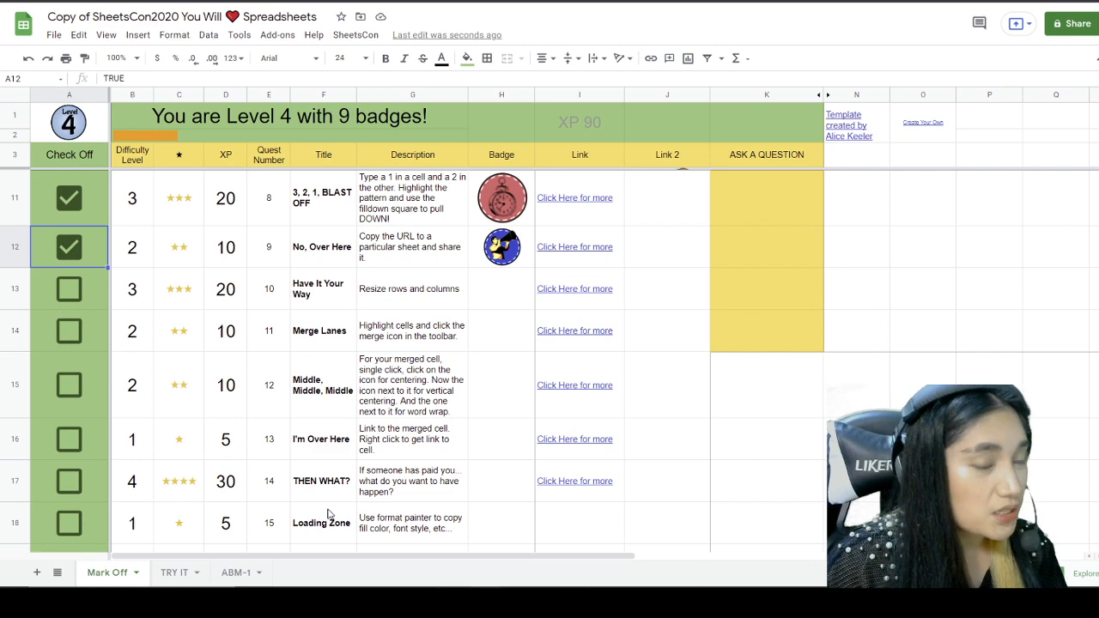
pyautogui.click(179, 572)
pyautogui.click(209, 351)
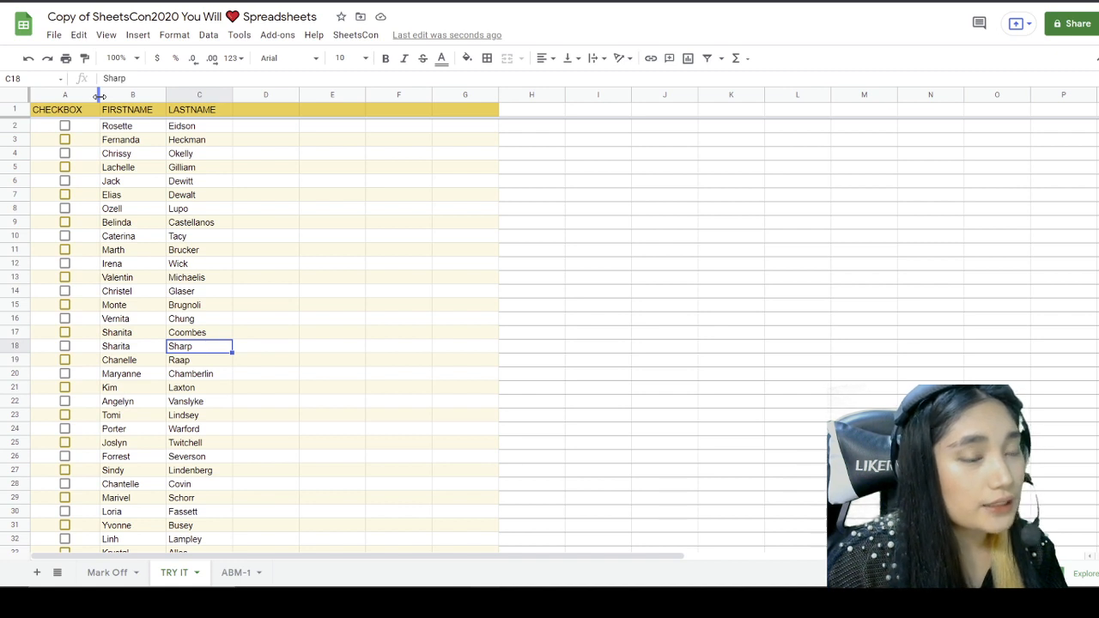
# Step: Drag the CHECKBOX, FIRSTNAME and LASTNAME column borders wider on TRY IT
pyautogui.moveTo(99, 96); pyautogui.dragTo(134, 98)
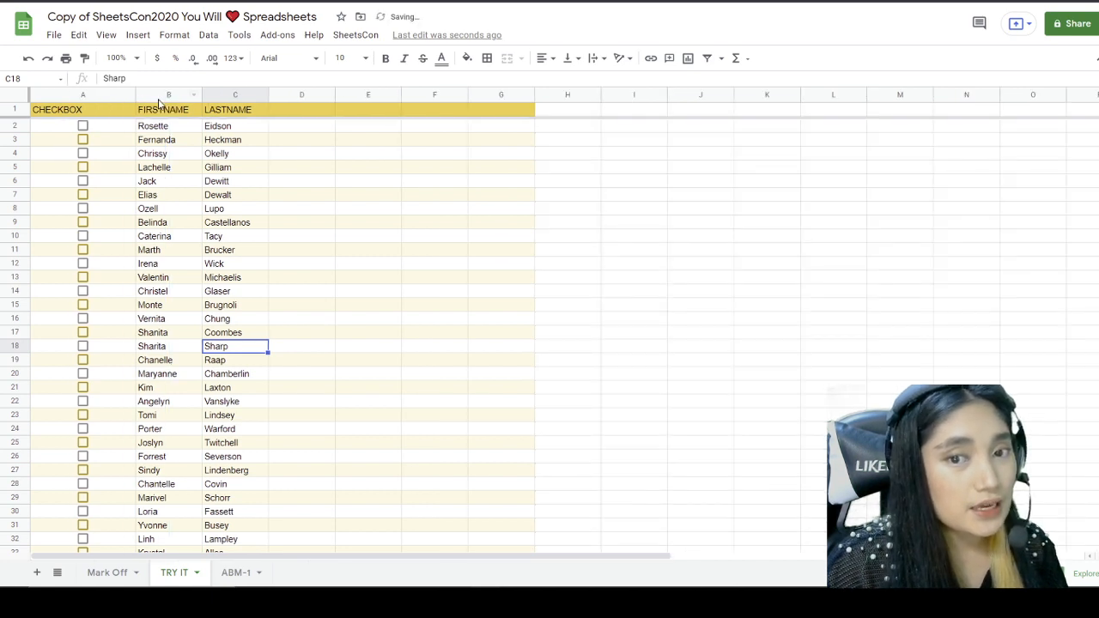
pyautogui.moveTo(201, 94); pyautogui.dragTo(230, 94)
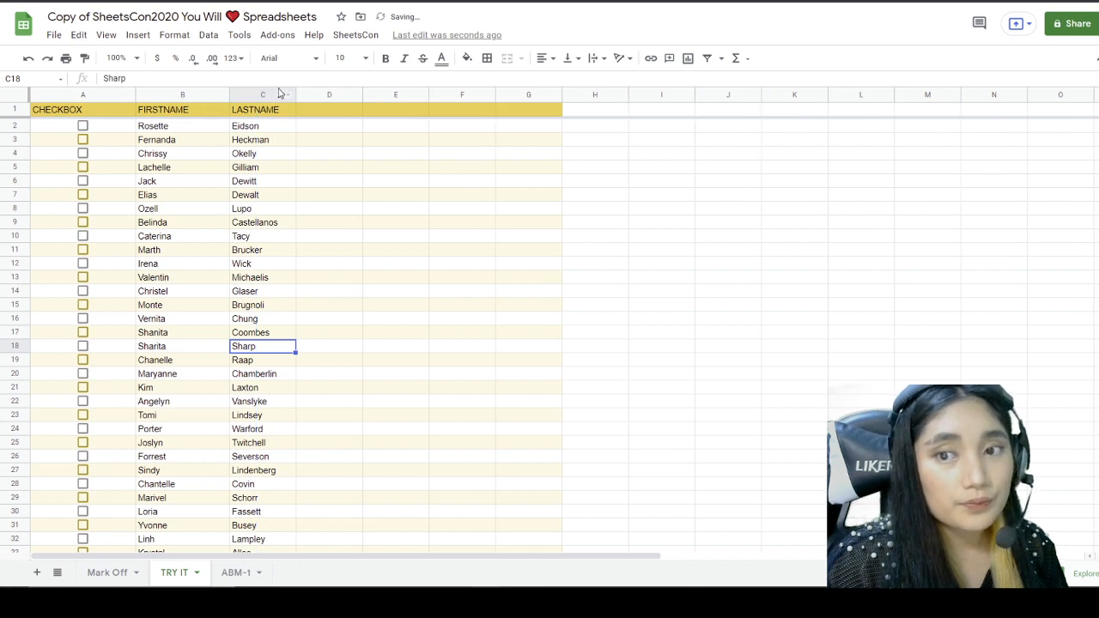
pyautogui.moveTo(296, 95); pyautogui.dragTo(335, 93)
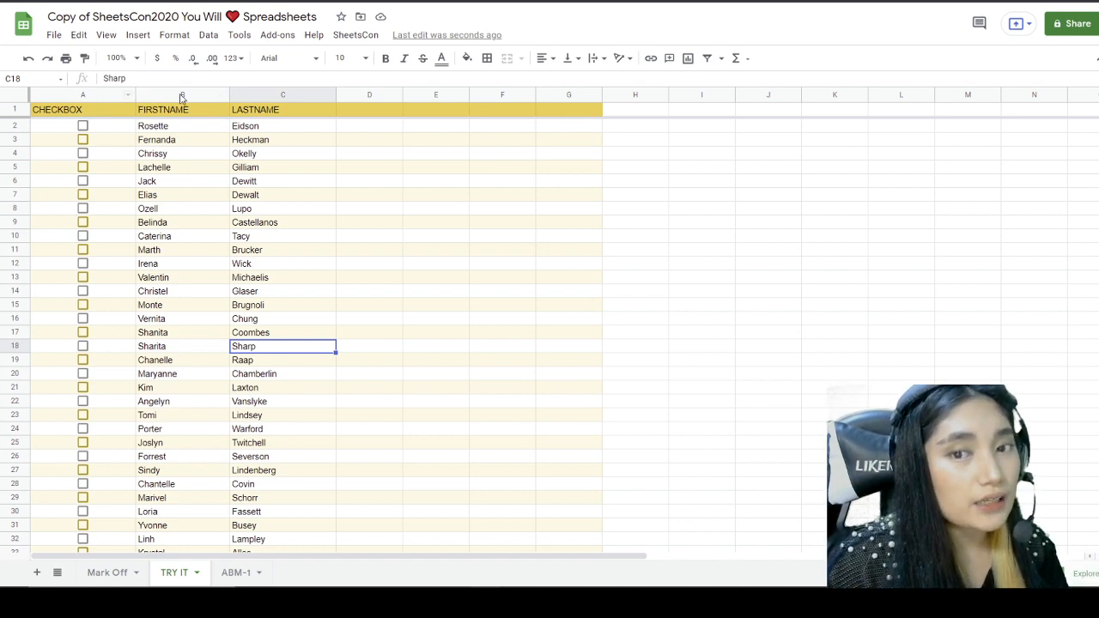
# Step: Auto-fit columns A, B and C to their CHECKBOX, FIRSTNAME and LASTNAME contents
pyautogui.doubleClick(135, 94)
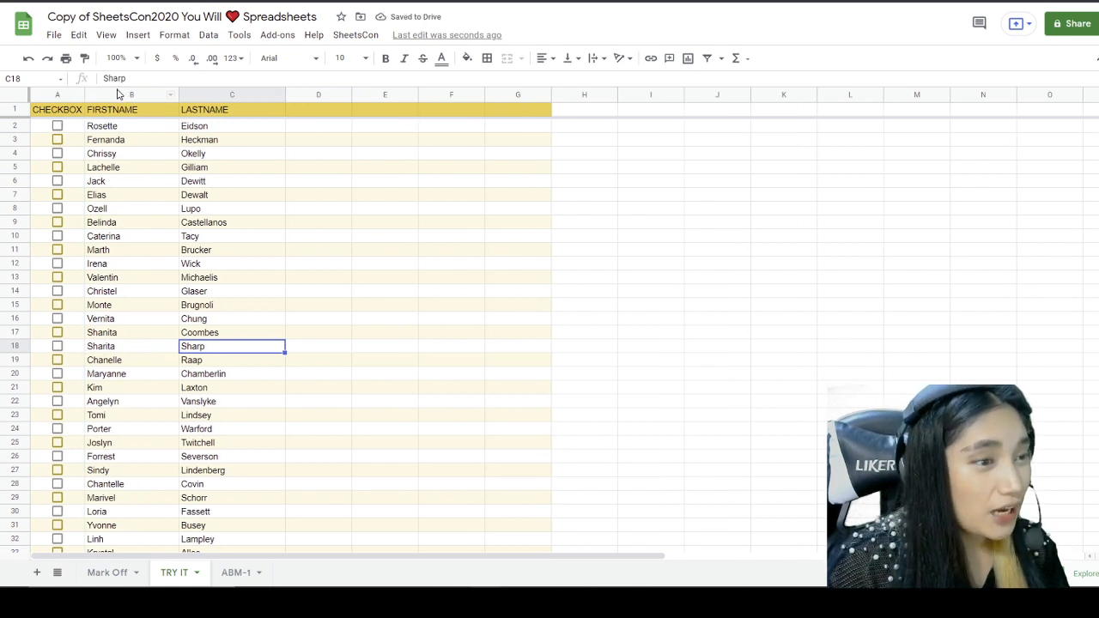
pyautogui.doubleClick(178, 94)
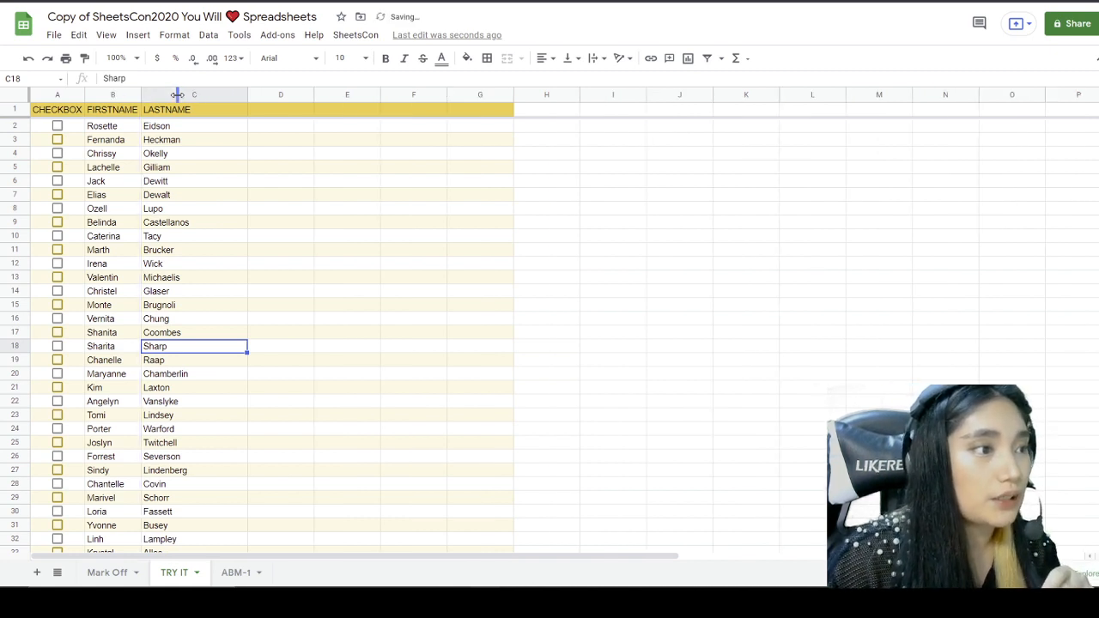
pyautogui.rightClick(245, 95)
pyautogui.click(223, 93)
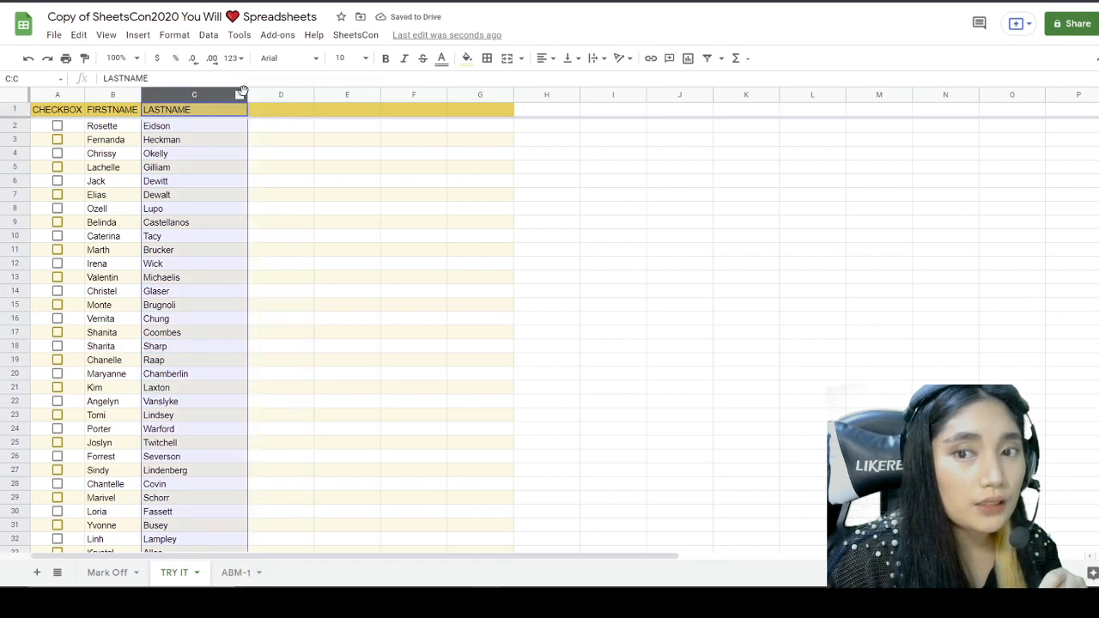
pyautogui.doubleClick(247, 95)
pyautogui.click(232, 140)
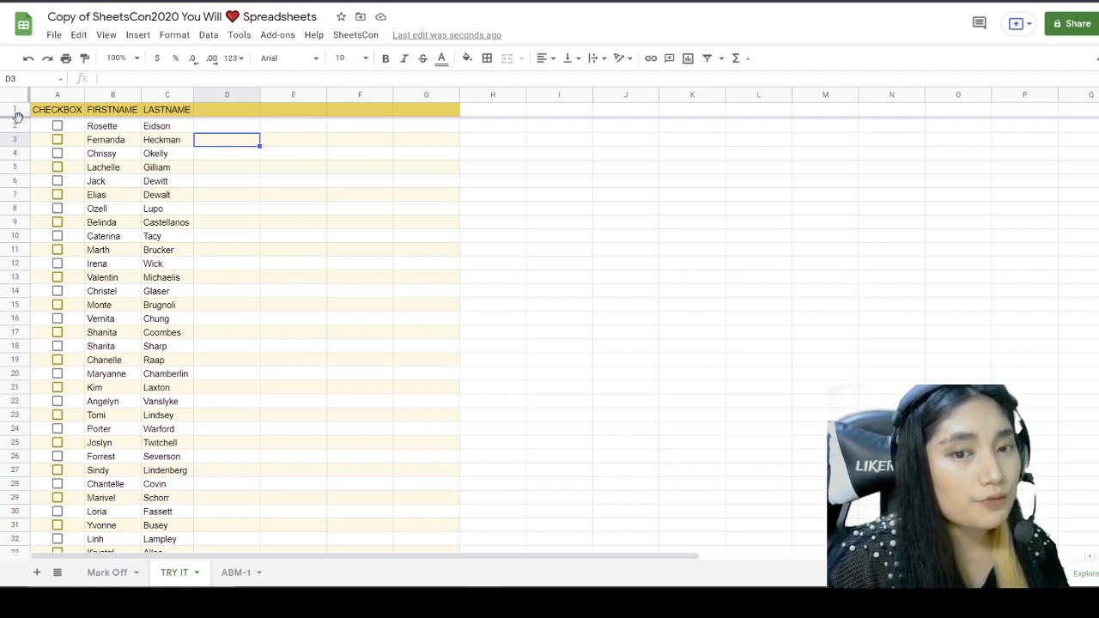
# Step: Make header row 1 and row 2 on TRY IT taller by dragging their borders
pyautogui.moveTo(18, 116); pyautogui.dragTo(23, 124)
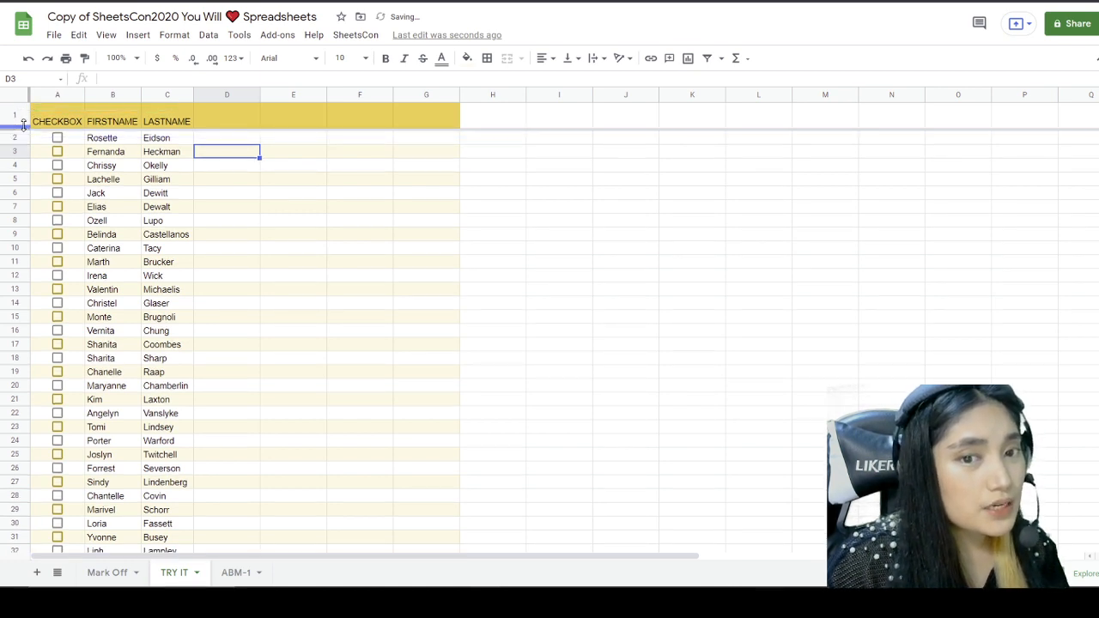
pyautogui.doubleClick(23, 126)
pyautogui.moveTo(23, 116); pyautogui.dragTo(22, 128)
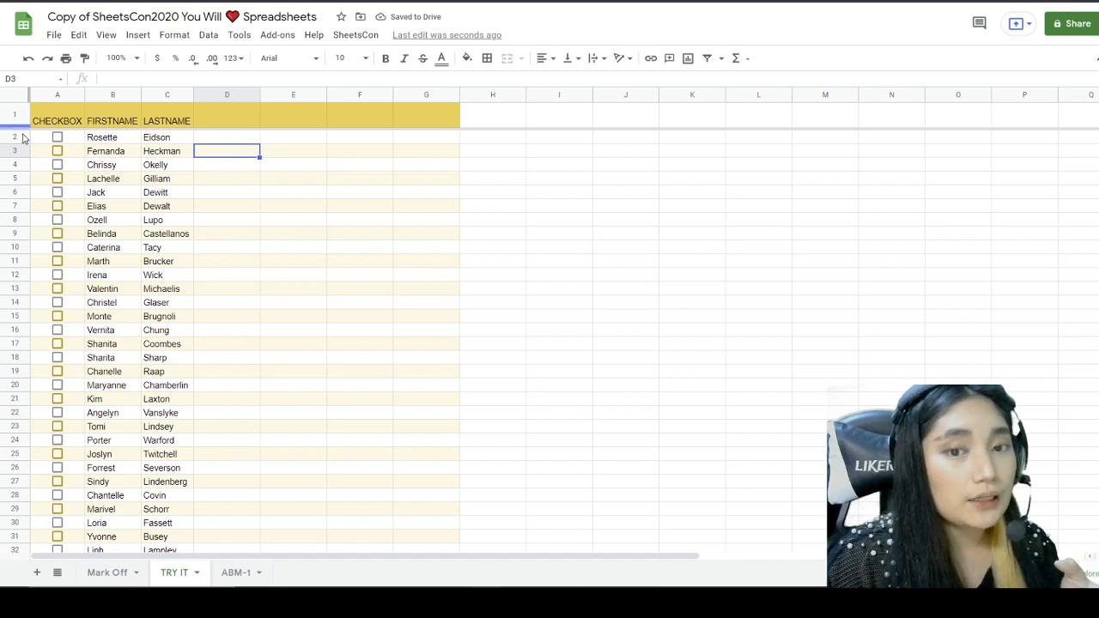
pyautogui.moveTo(19, 143); pyautogui.dragTo(19, 144)
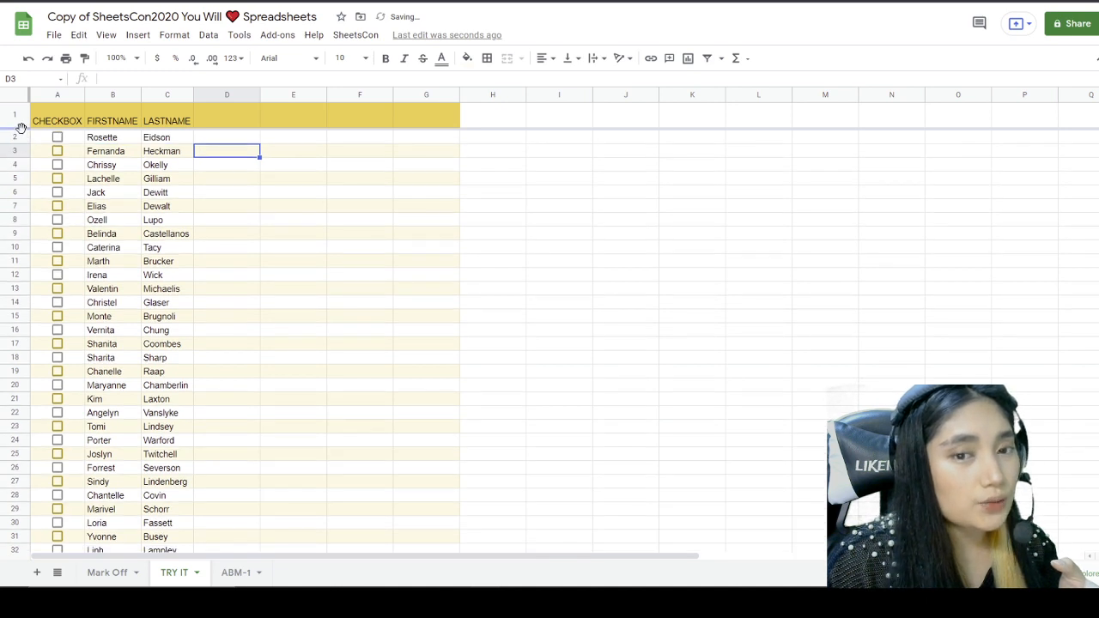
pyautogui.moveTo(21, 124); pyautogui.dragTo(21, 132)
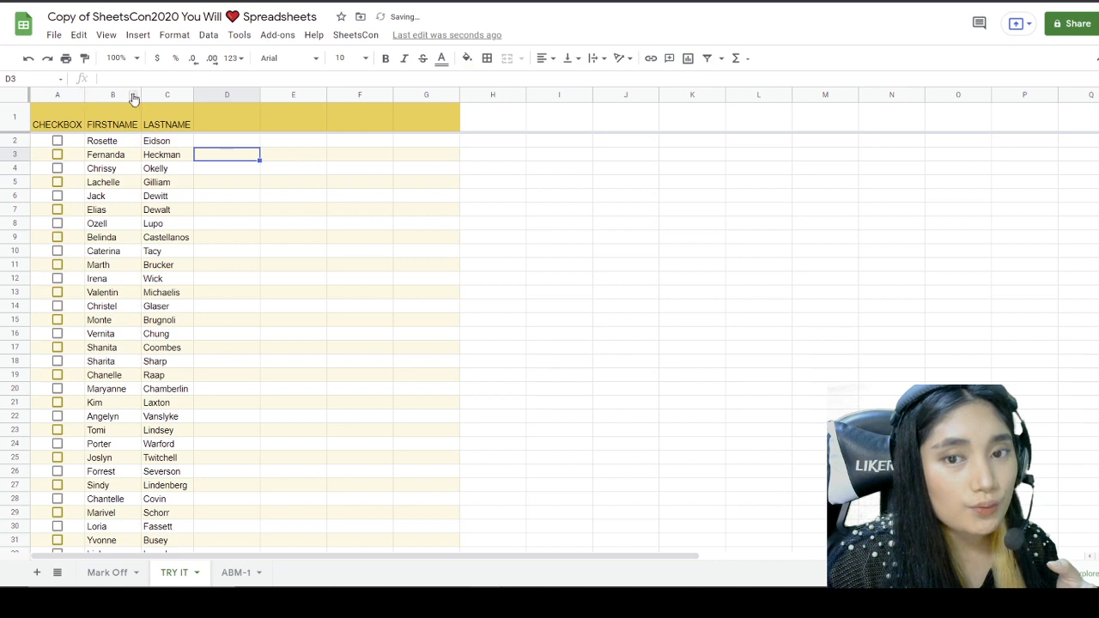
# Step: Widen the CHECKBOX column A and move the selection to cell B3
pyautogui.moveTo(141, 94); pyautogui.dragTo(204, 94)
pyautogui.moveTo(87, 101); pyautogui.dragTo(95, 94)
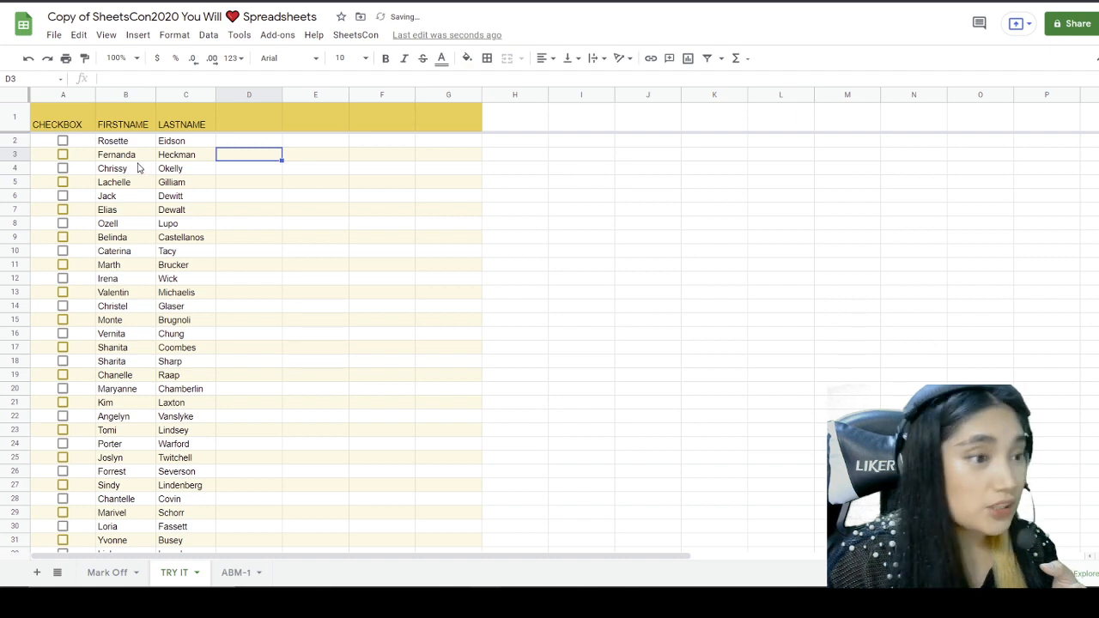
pyautogui.press('Left')
pyautogui.press('Left')
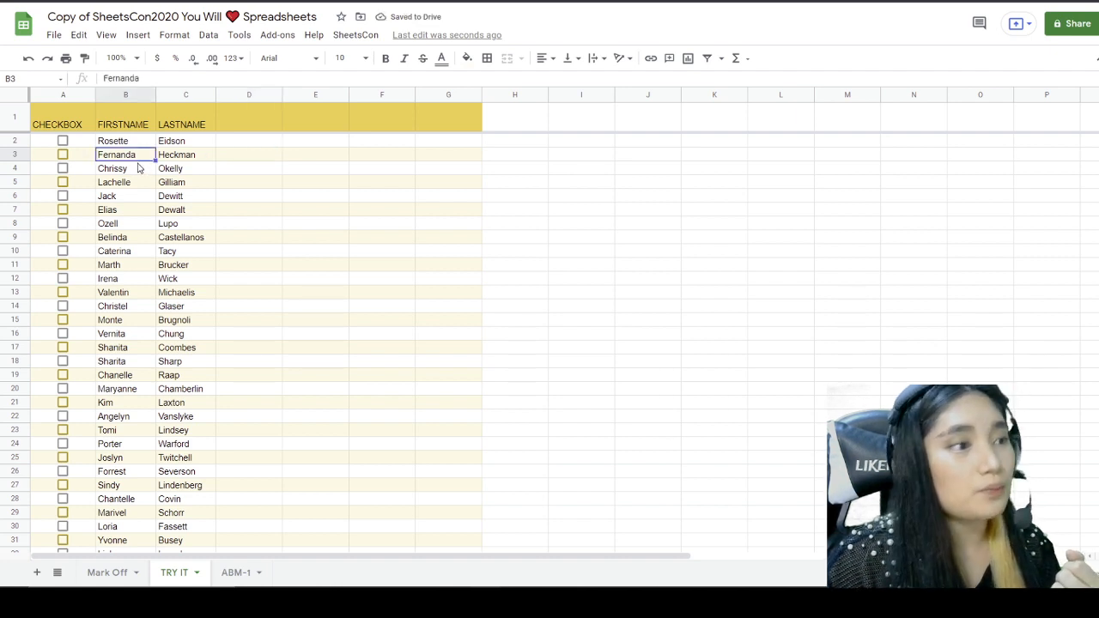
# Step: Tick the Have It Your Way quest on Mark Off, reaching 10 badges and 110 XP
pyautogui.click(112, 573)
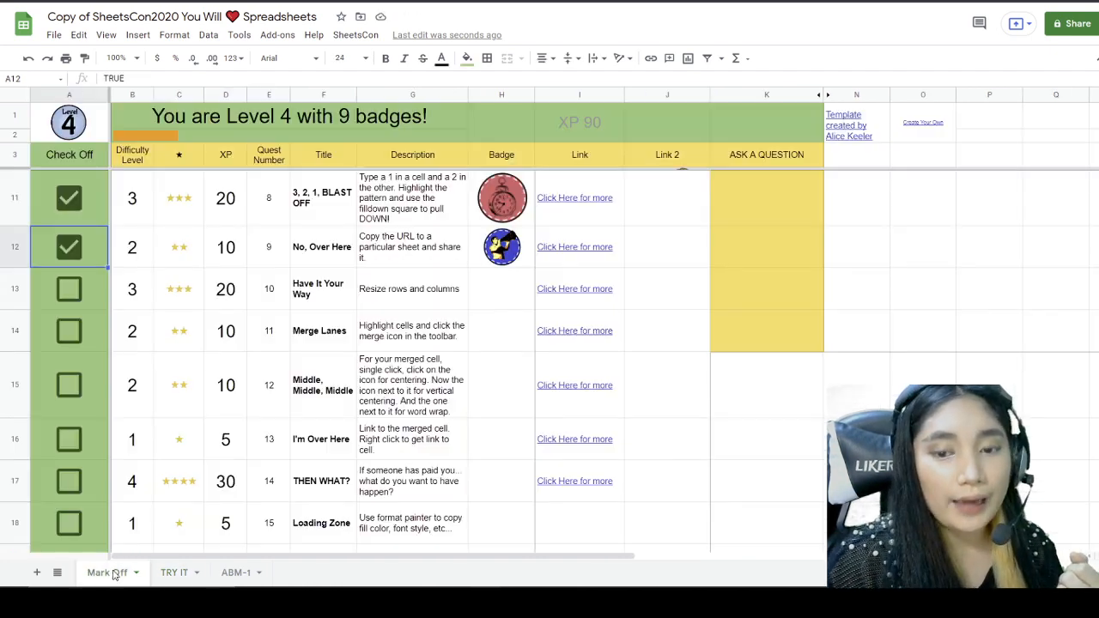
pyautogui.click(69, 288)
pyautogui.scroll(-1, 206, 368)
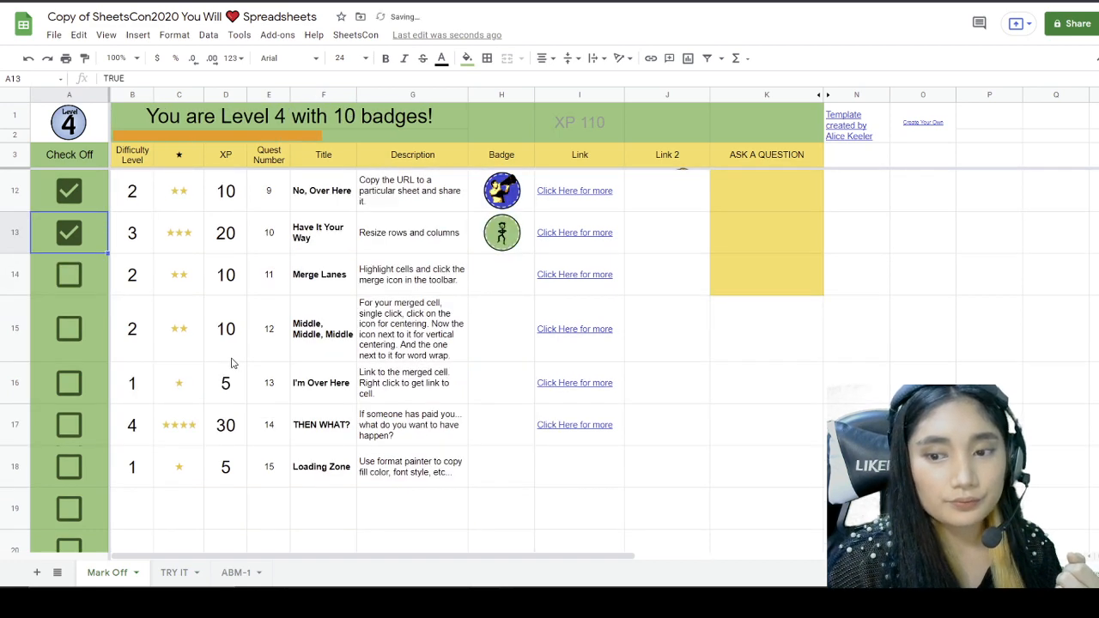
pyautogui.scroll(1, 232, 361)
# Step: Read the Merge Lanes task, then select C5:E7 on the ABM-1 sheet
pyautogui.click(335, 342)
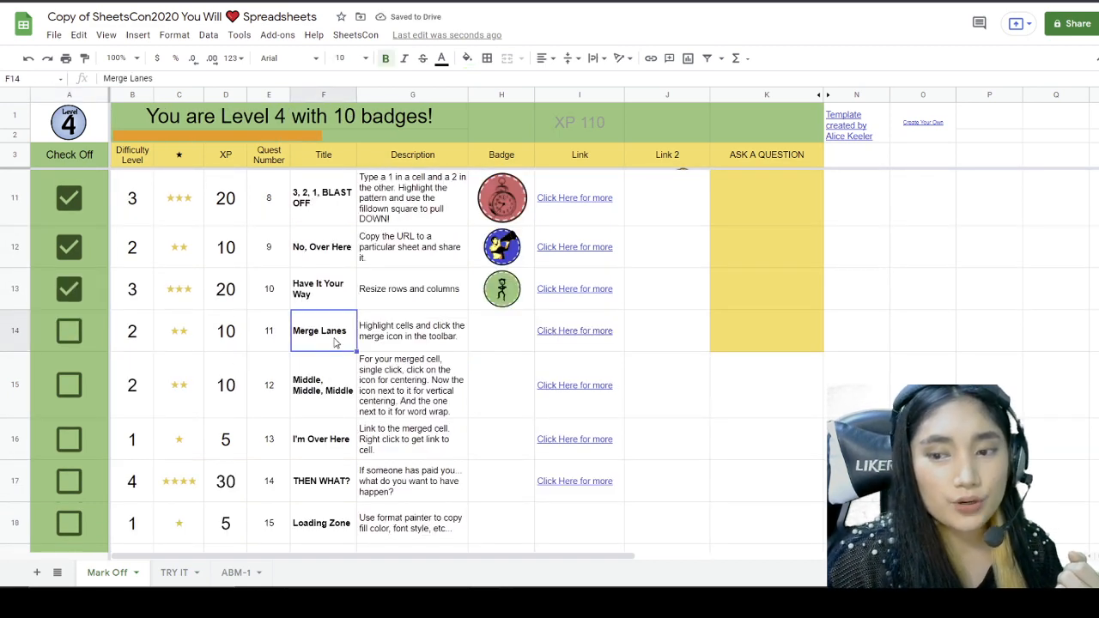
pyautogui.click(418, 347)
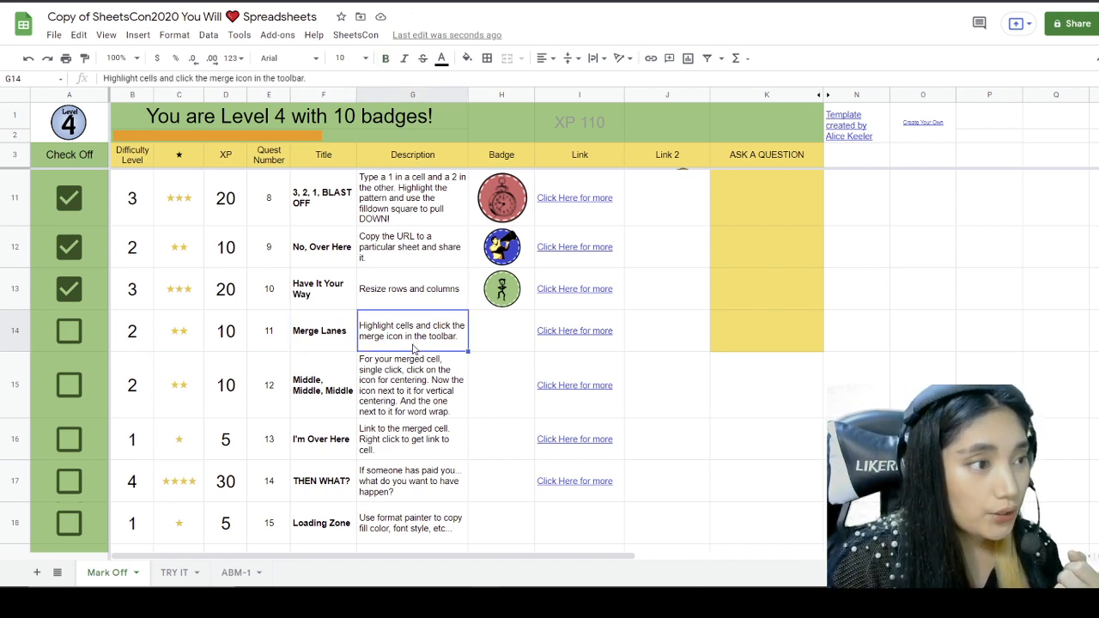
pyautogui.click(237, 572)
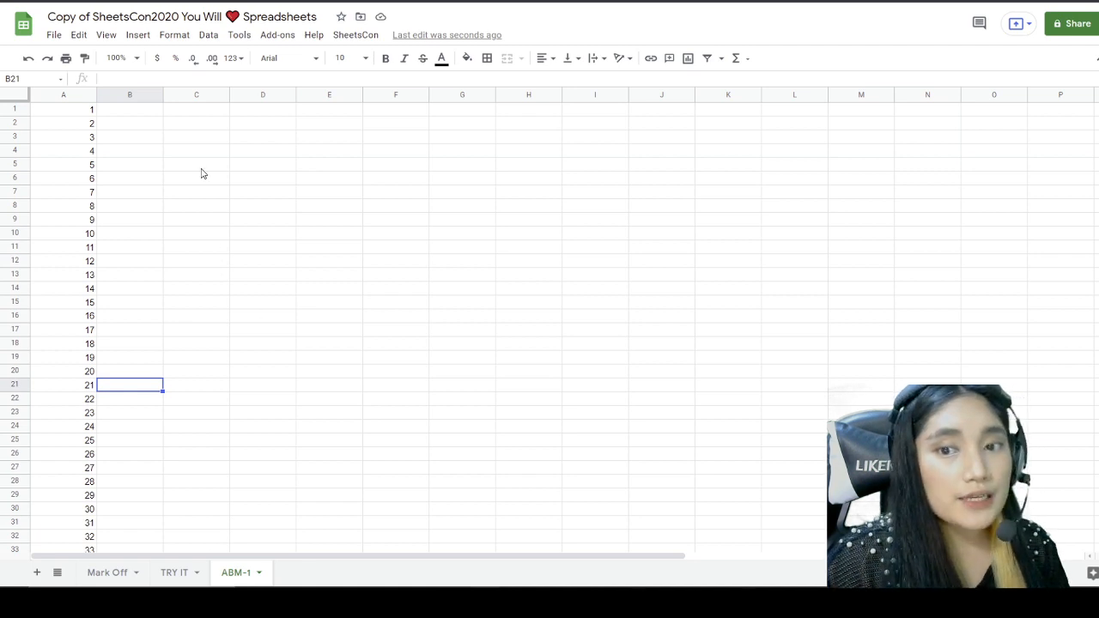
pyautogui.moveTo(185, 169); pyautogui.dragTo(340, 200)
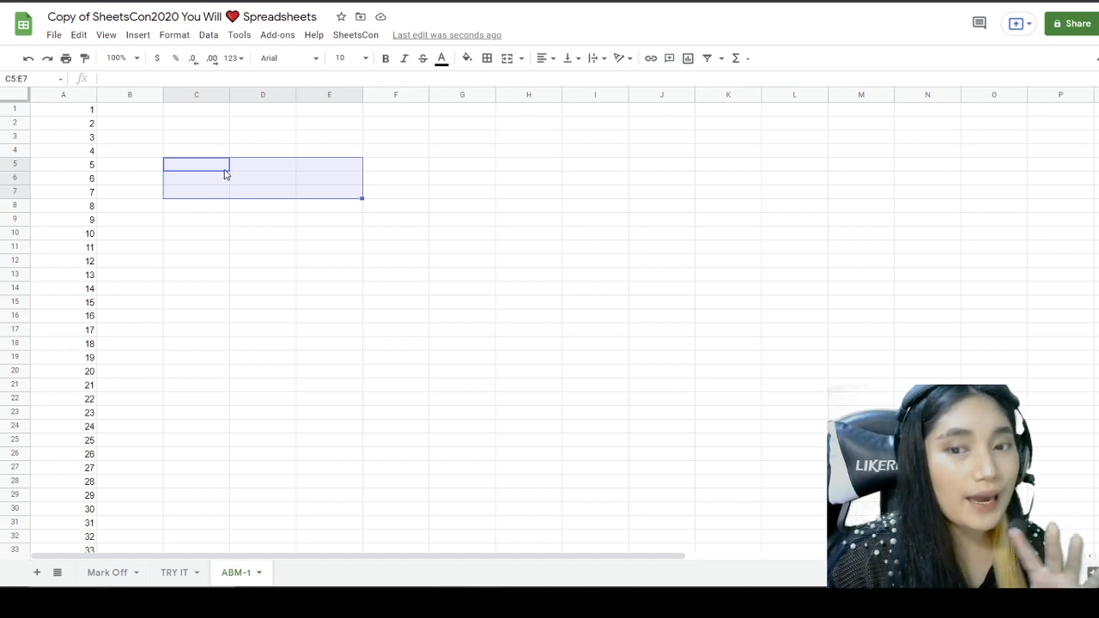
# Step: Fill the C5:E7 range on ABM-1 yellow and reselect it
pyautogui.click(467, 60)
pyautogui.click(544, 108)
pyautogui.click(391, 209)
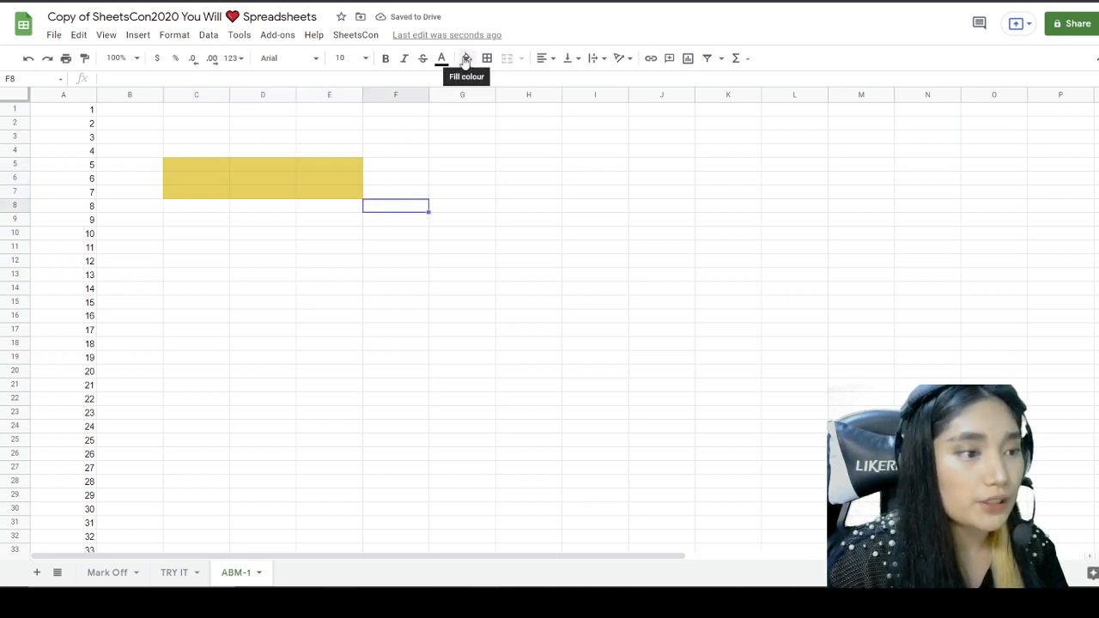
pyautogui.click(255, 217)
pyautogui.moveTo(209, 165); pyautogui.dragTo(343, 191)
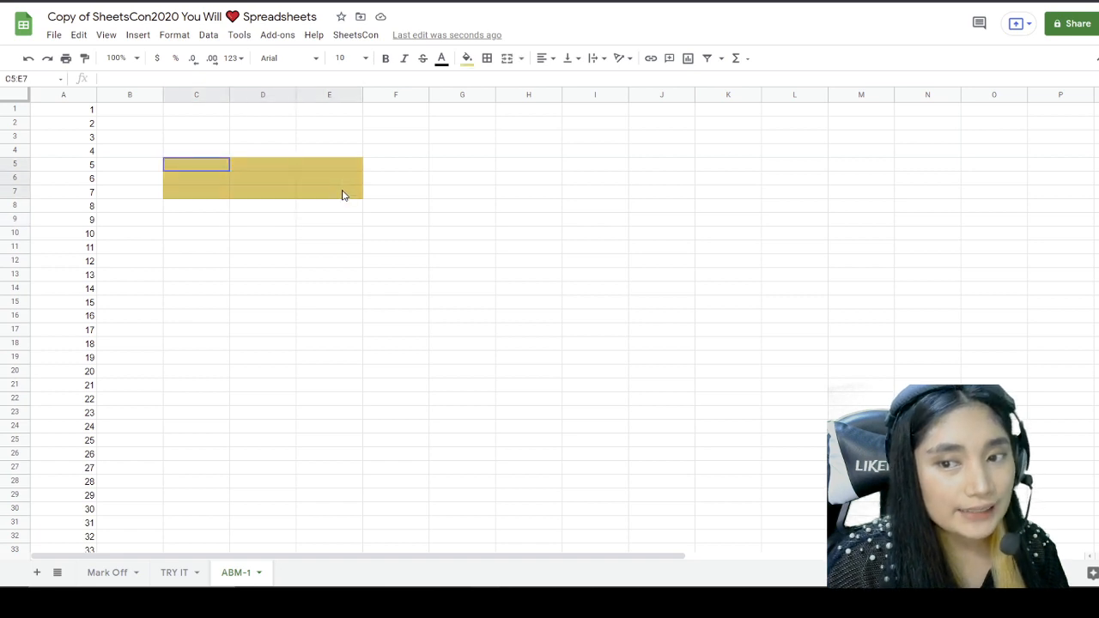
pyautogui.click(336, 217)
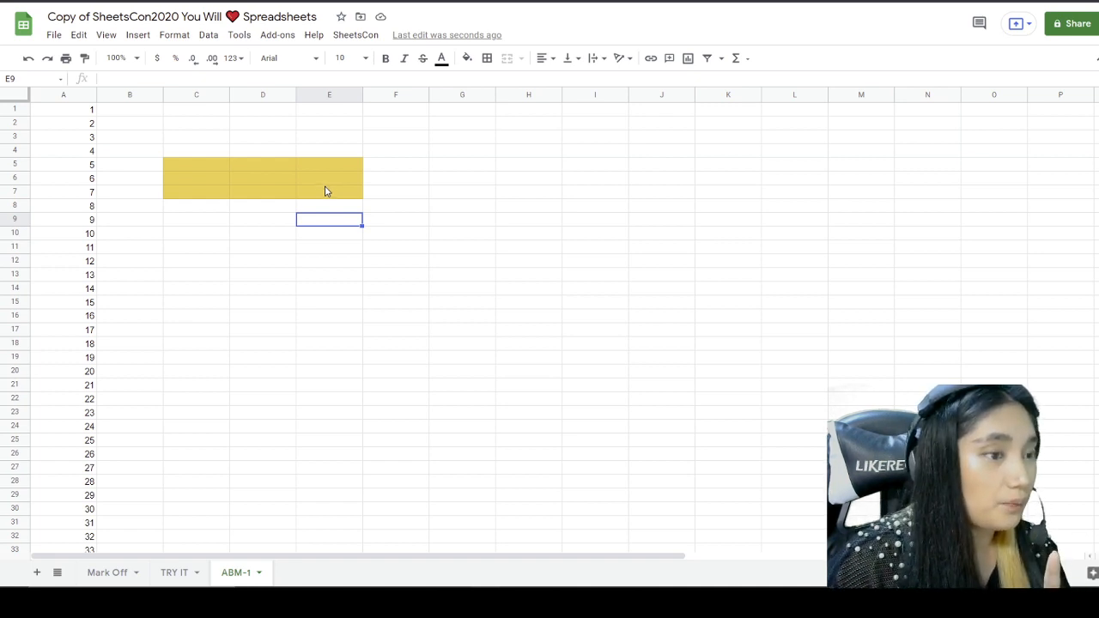
pyautogui.click(288, 222)
pyautogui.moveTo(194, 164); pyautogui.dragTo(325, 193)
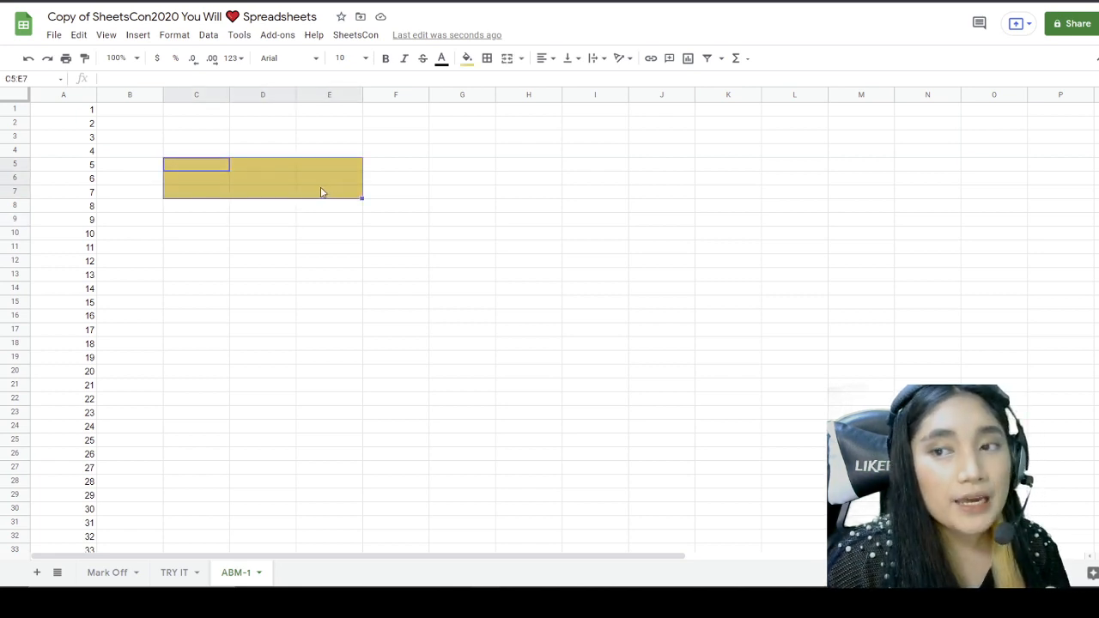
# Step: Merge the yellow C5:E7 cells into one block, testing undo and redo
pyautogui.click(508, 62)
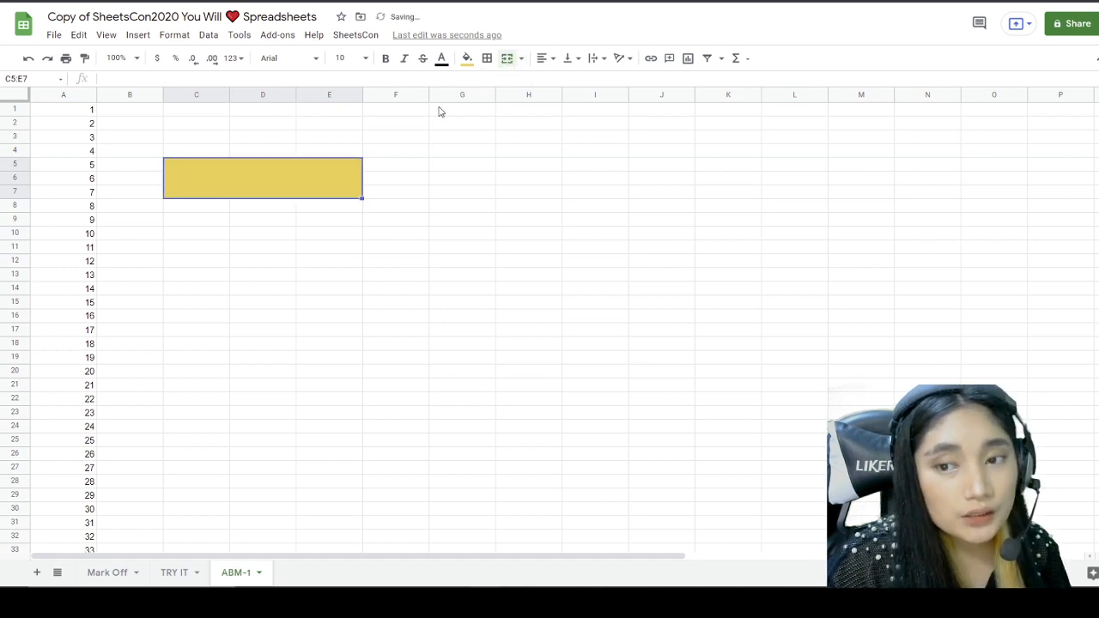
pyautogui.click(311, 252)
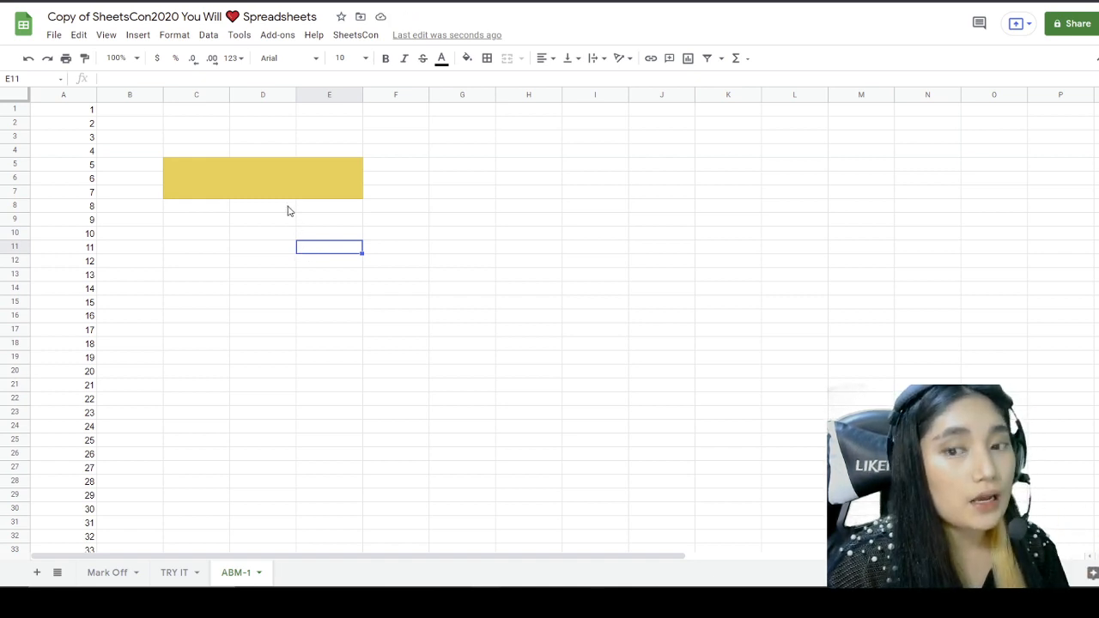
pyautogui.click(270, 178)
pyautogui.click(29, 58)
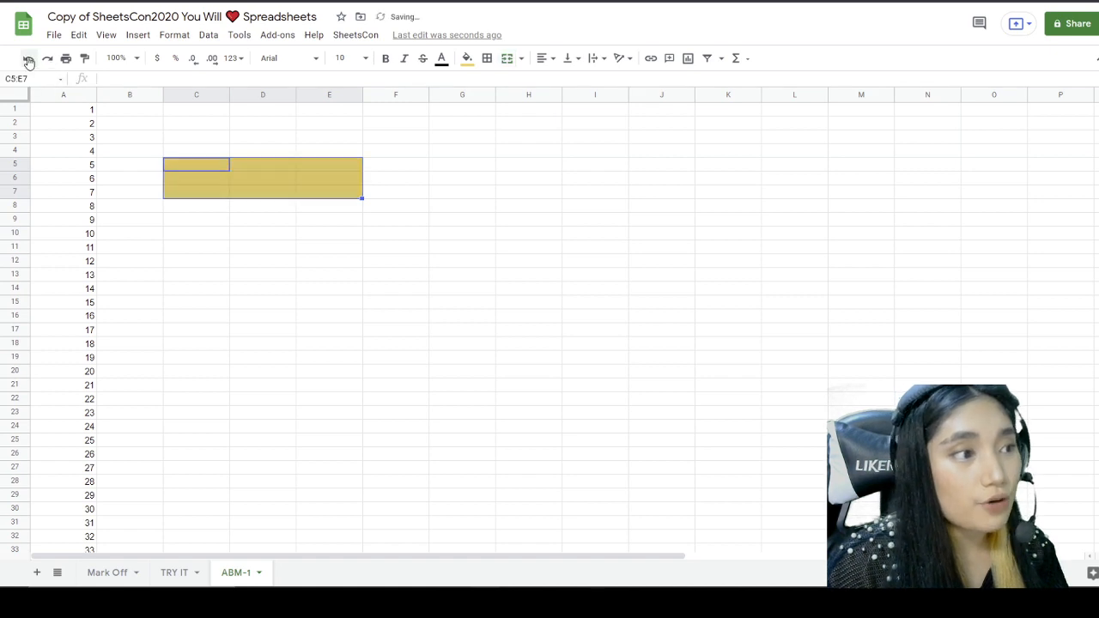
pyautogui.click(48, 59)
pyautogui.click(262, 247)
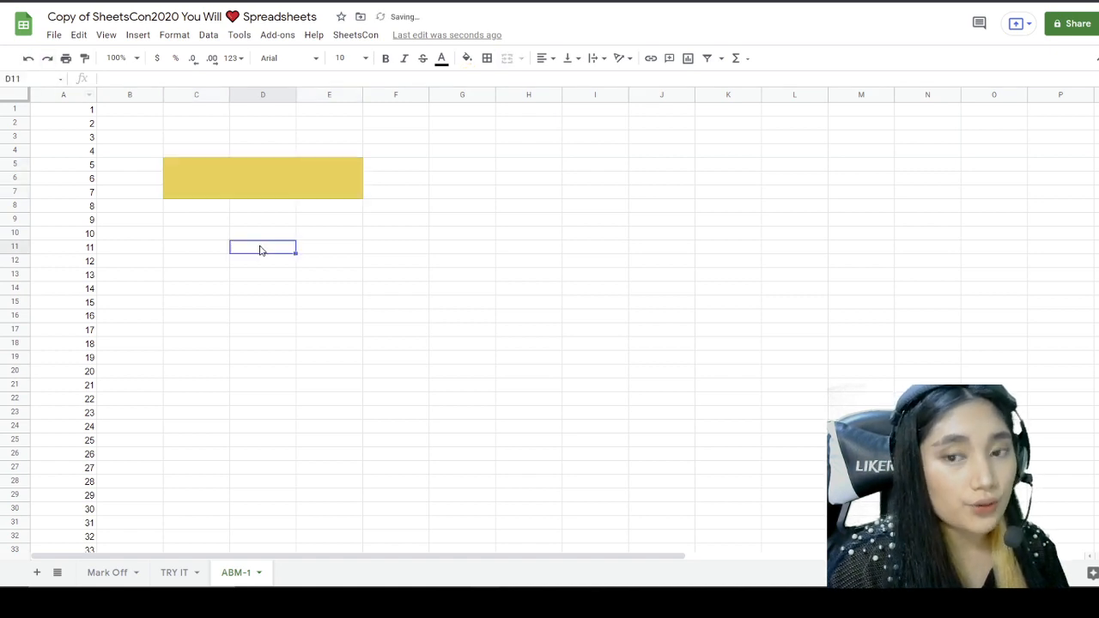
pyautogui.click(258, 190)
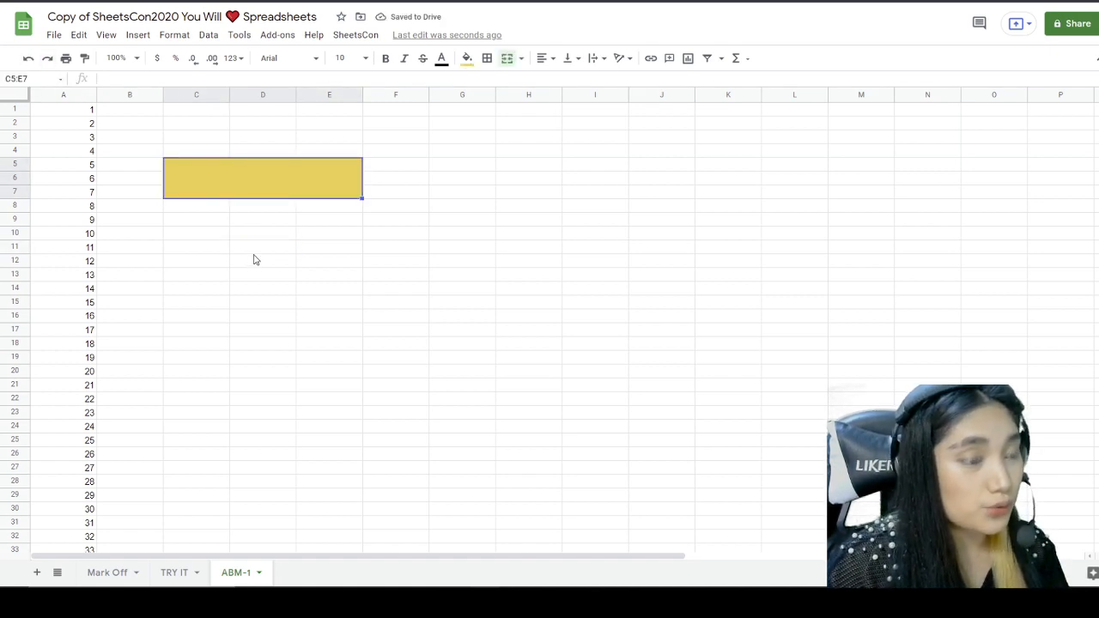
# Step: Tick Merge Lanes on Mark Off (11 badges, 120 XP), read the Middle, Middle, Middle task, return to ABM-1
pyautogui.click(107, 573)
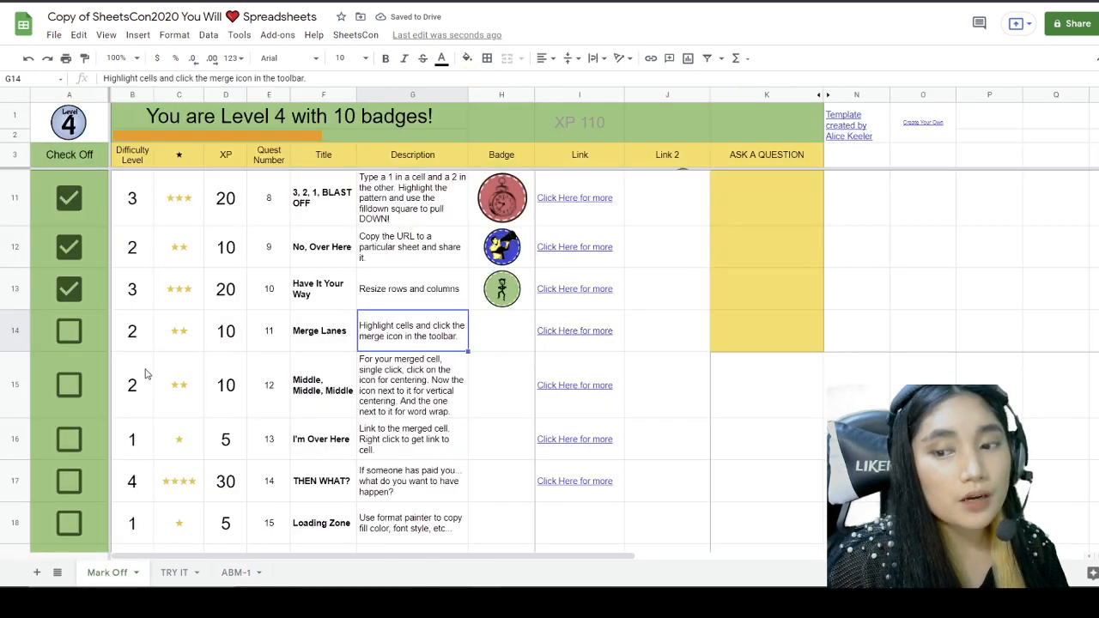
pyautogui.click(68, 330)
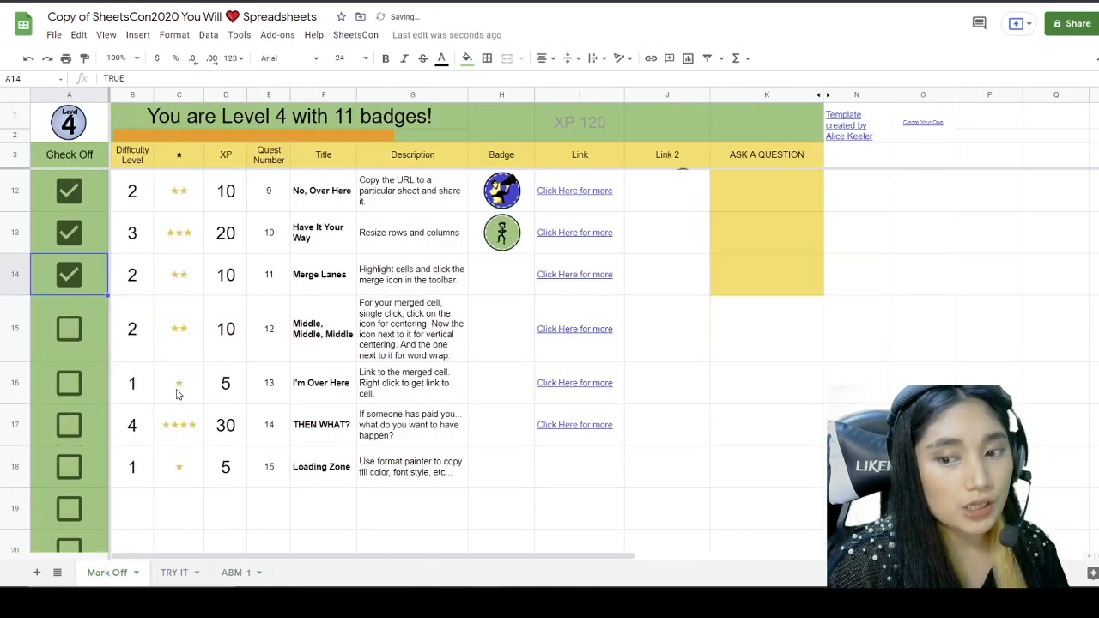
pyautogui.click(335, 342)
pyautogui.press('Right')
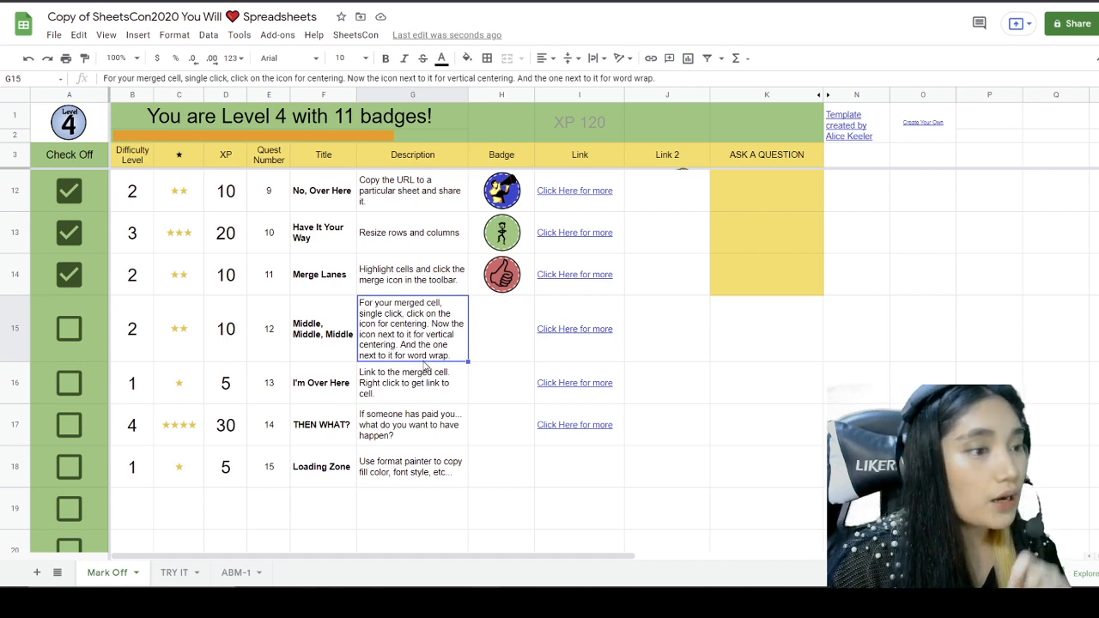
pyautogui.click(235, 571)
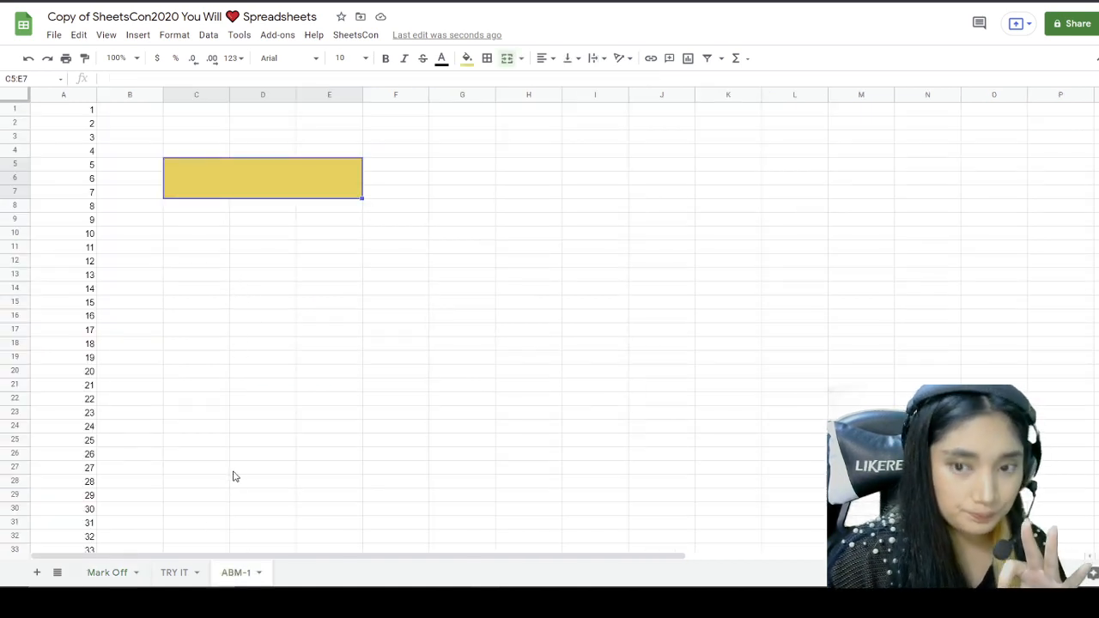
# Step: Type the student's full name into the merged yellow C5:E7 cell
pyautogui.doubleClick(222, 183)
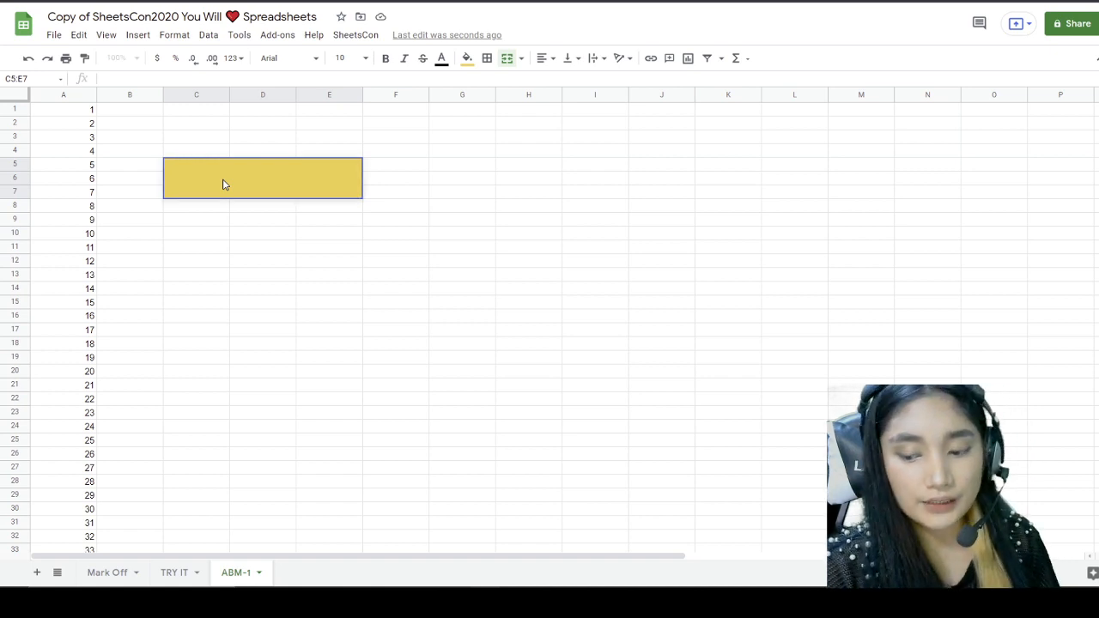
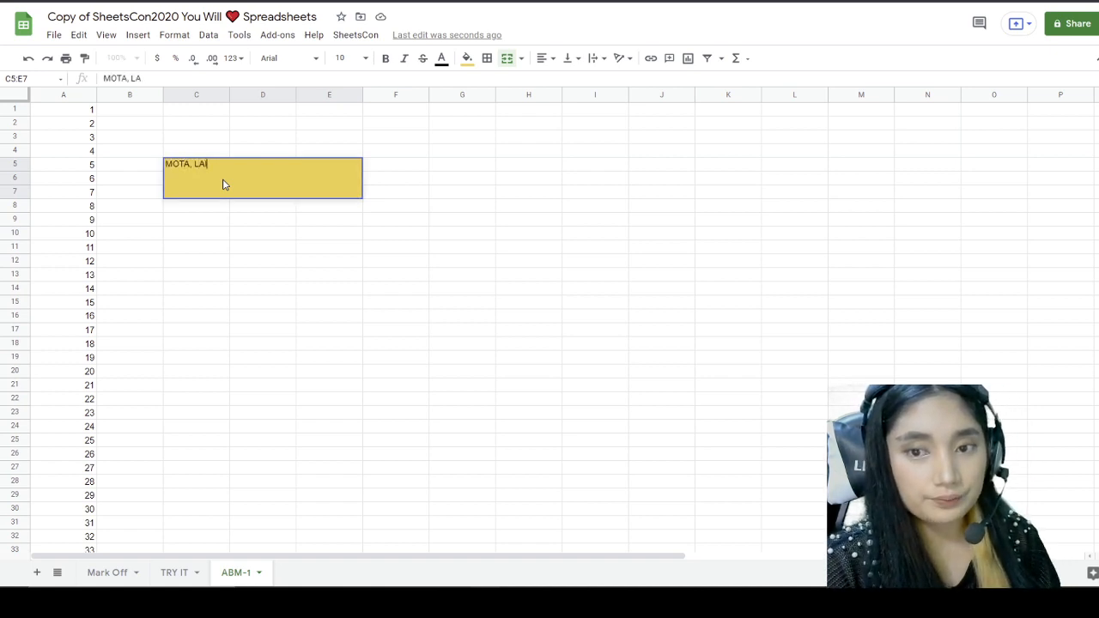
pyautogui.press('Return')
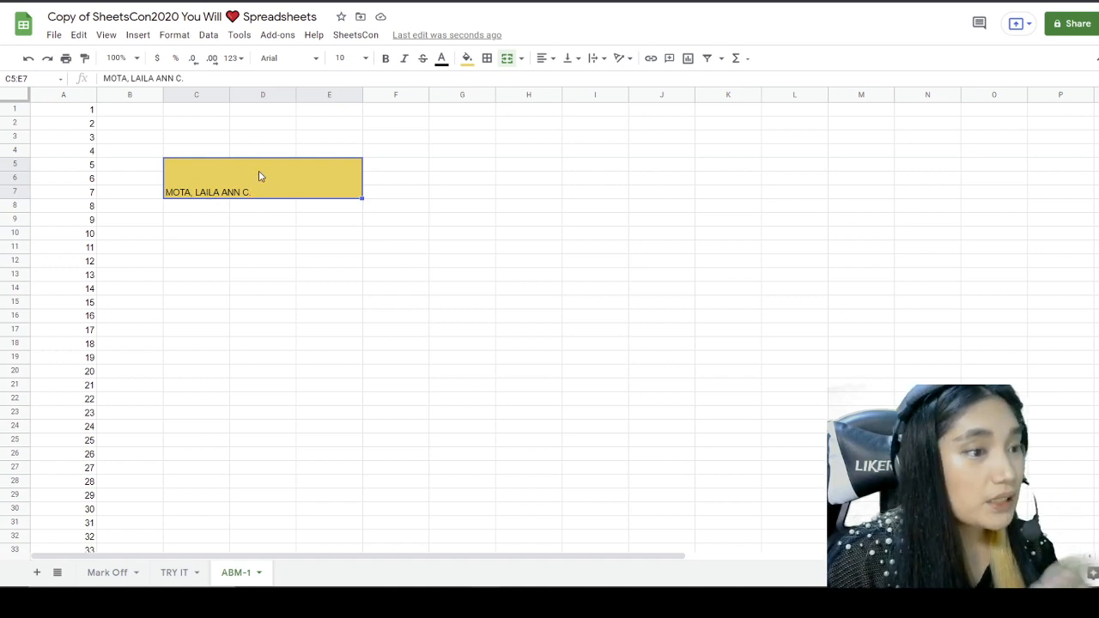
pyautogui.click(240, 236)
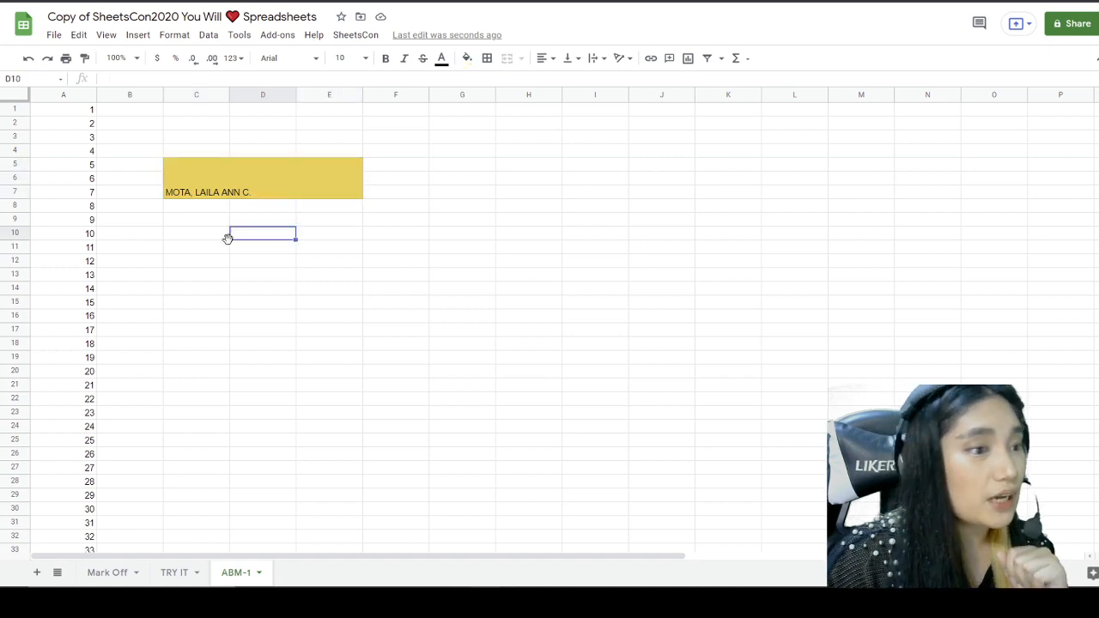
# Step: Centre the name in the merged cell horizontally and vertically (Center, Middle)
pyautogui.click(236, 167)
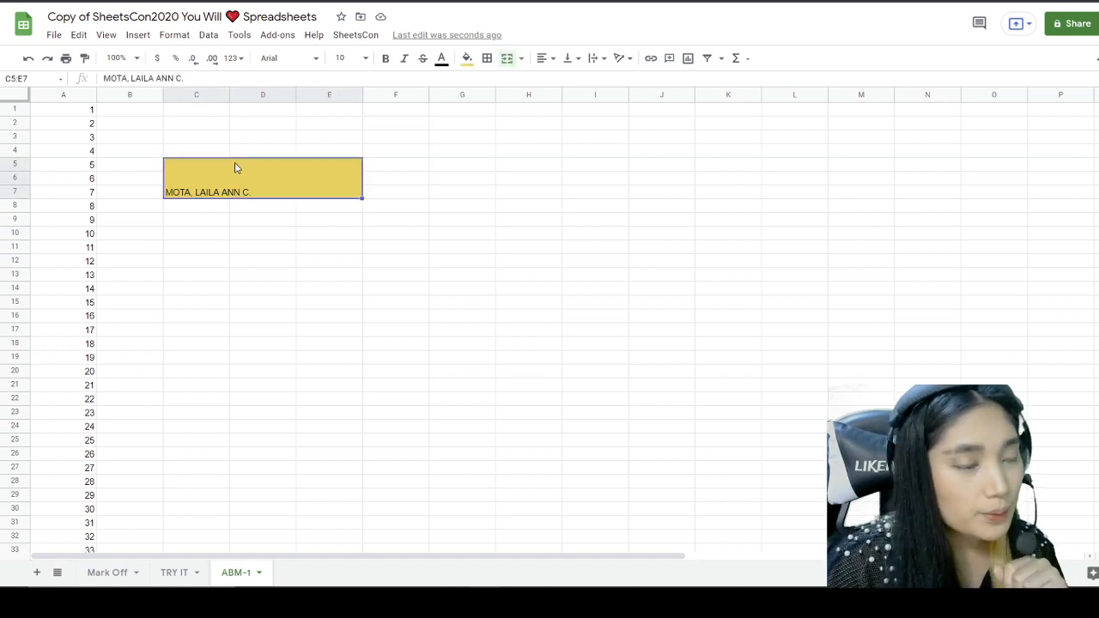
pyautogui.click(543, 58)
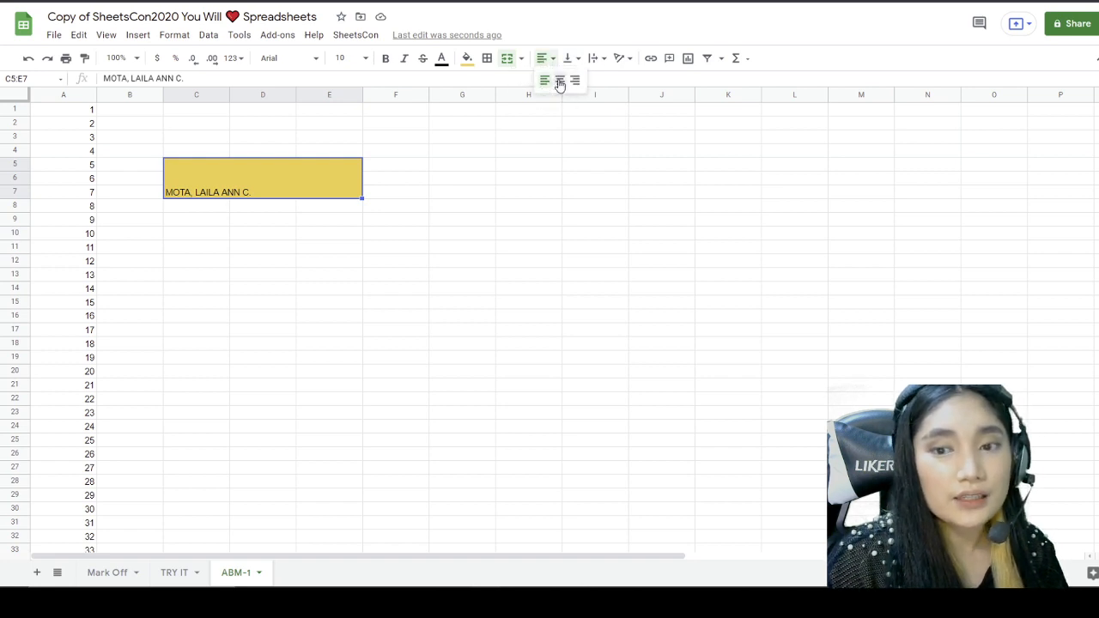
pyautogui.click(559, 82)
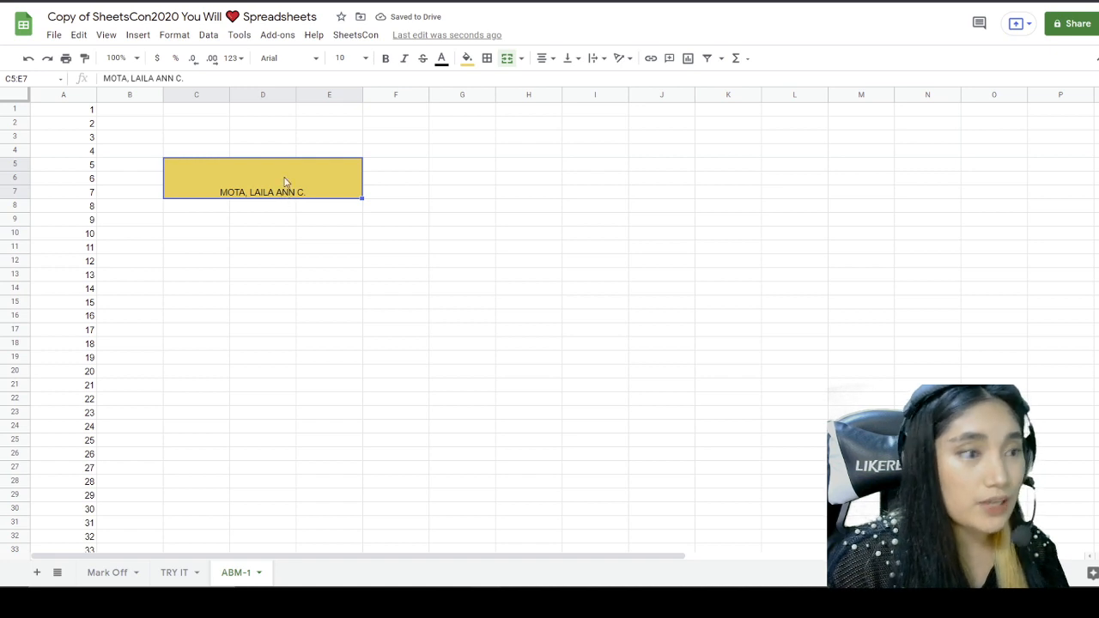
pyautogui.click(568, 60)
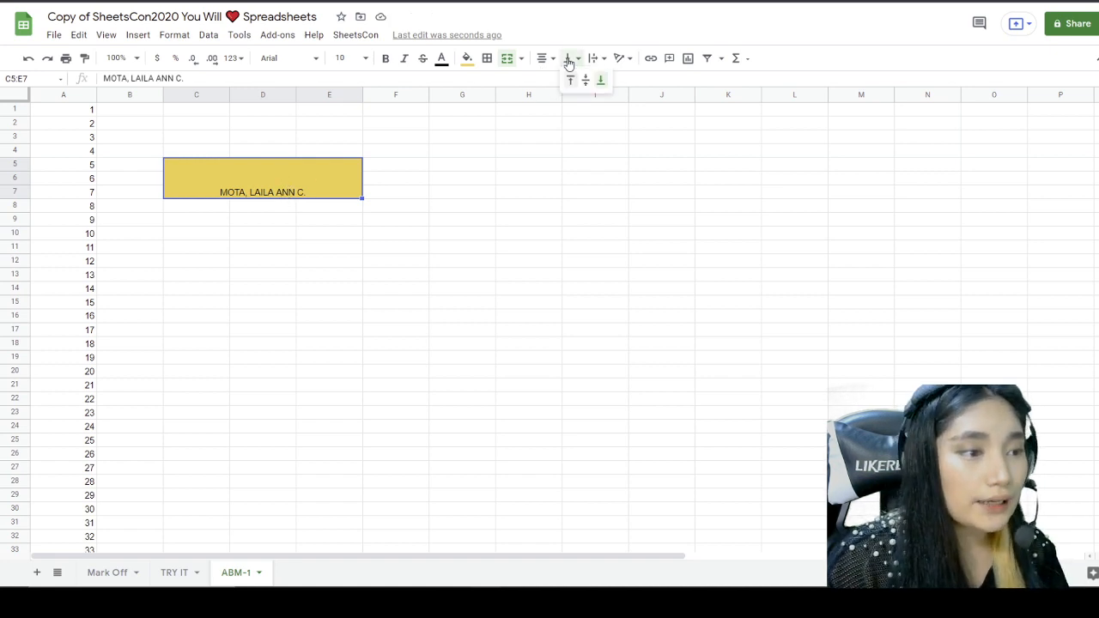
pyautogui.click(585, 83)
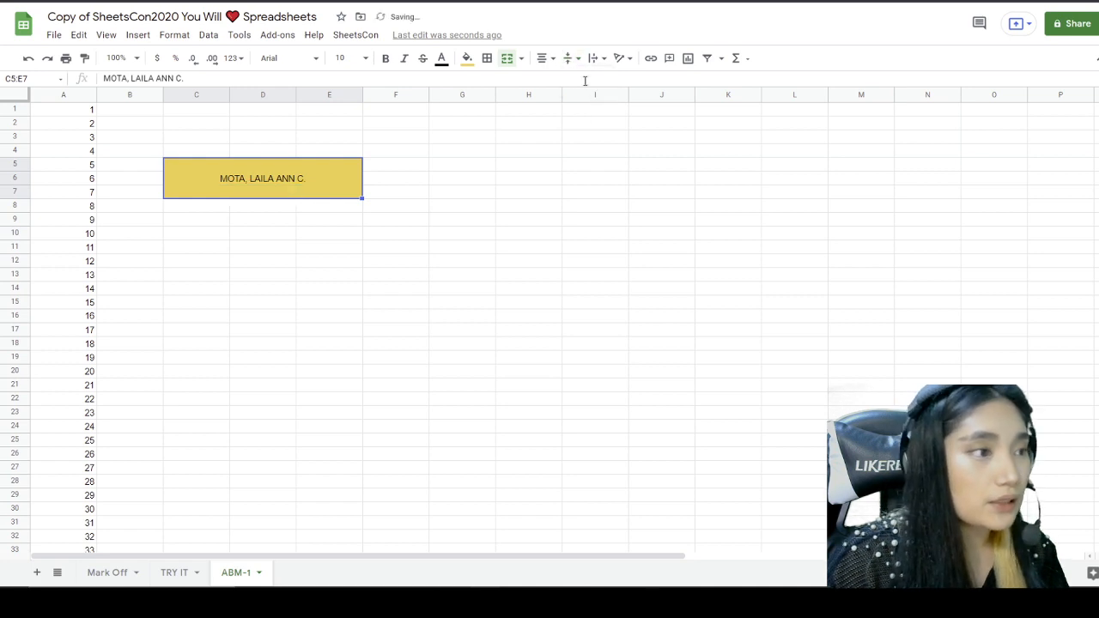
pyautogui.click(462, 225)
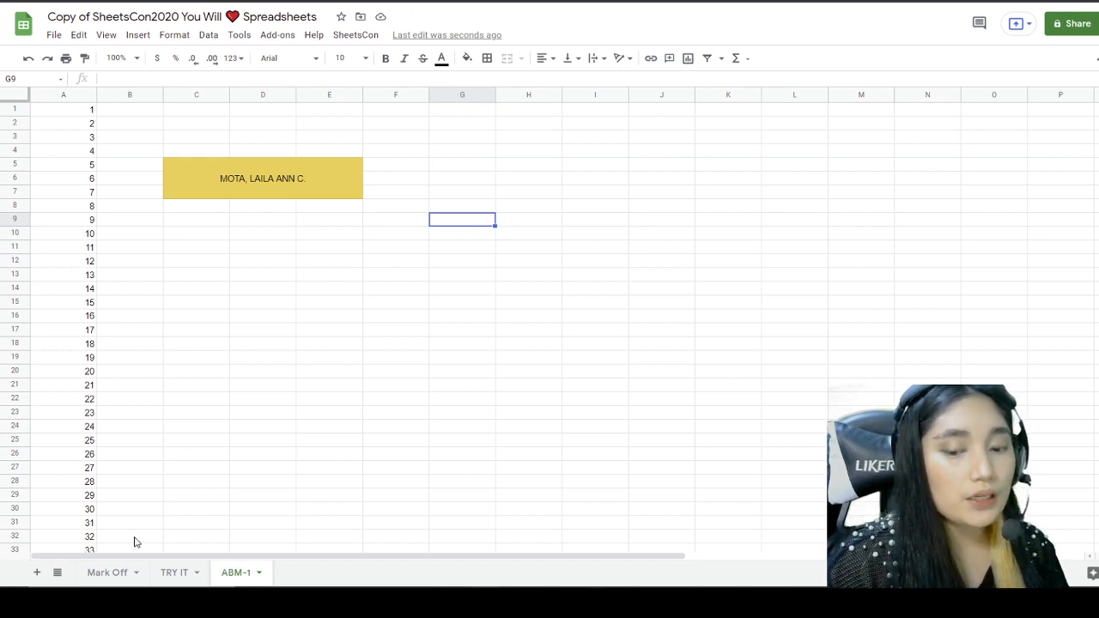
# Step: Tick Middle, Middle, Middle on Mark Off to reach Level 5, read the I'm Over Here task, return to ABM-1
pyautogui.click(109, 573)
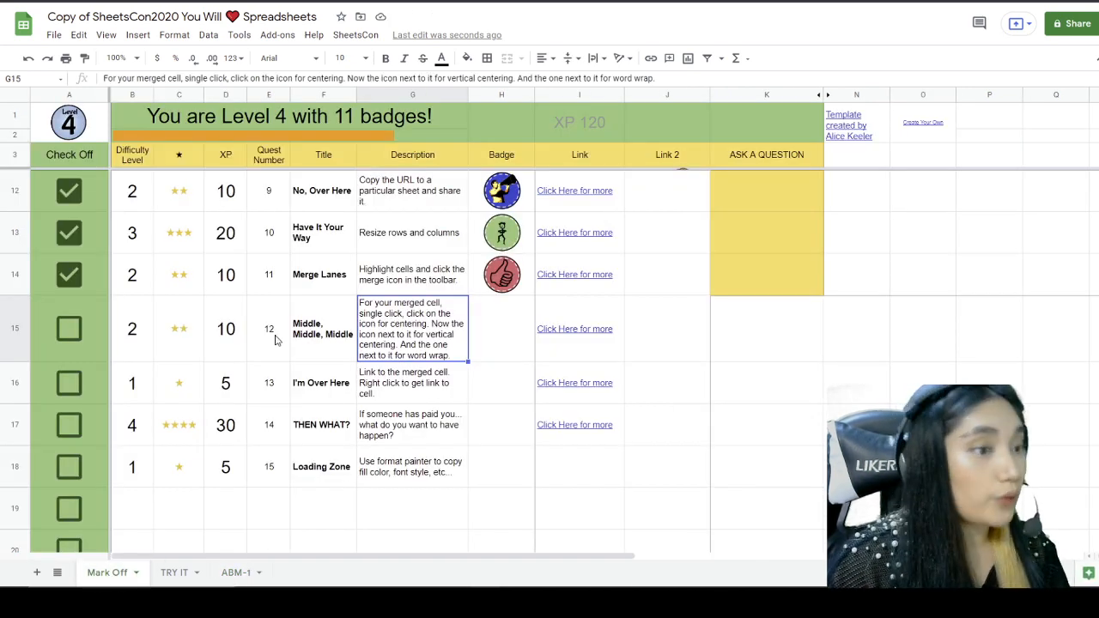
pyautogui.click(75, 335)
pyautogui.scroll(-1, 214, 315)
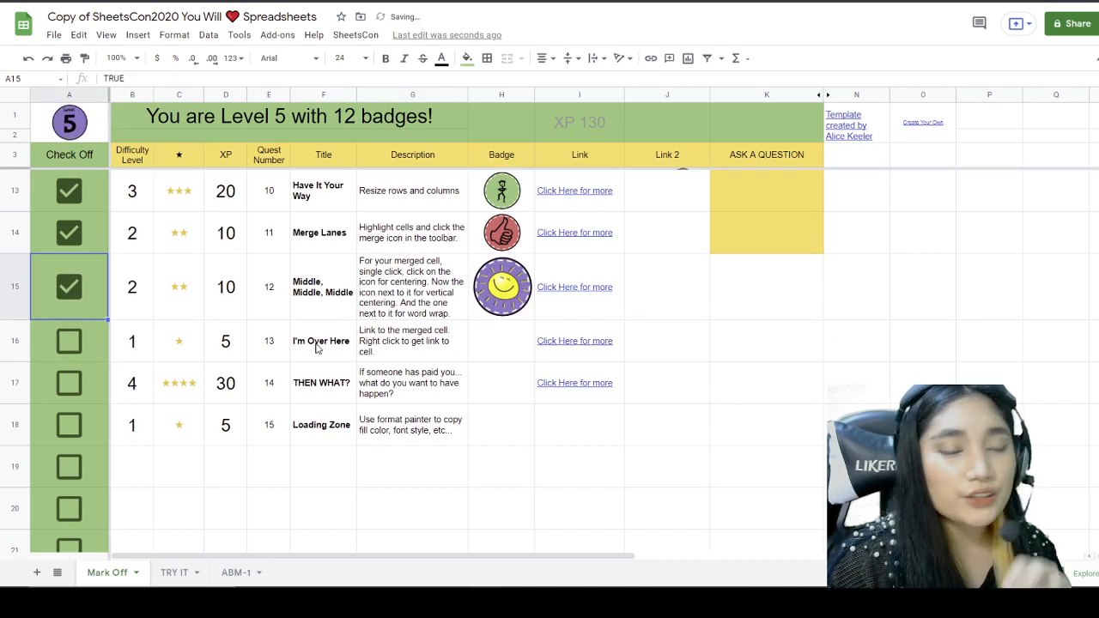
pyautogui.click(420, 343)
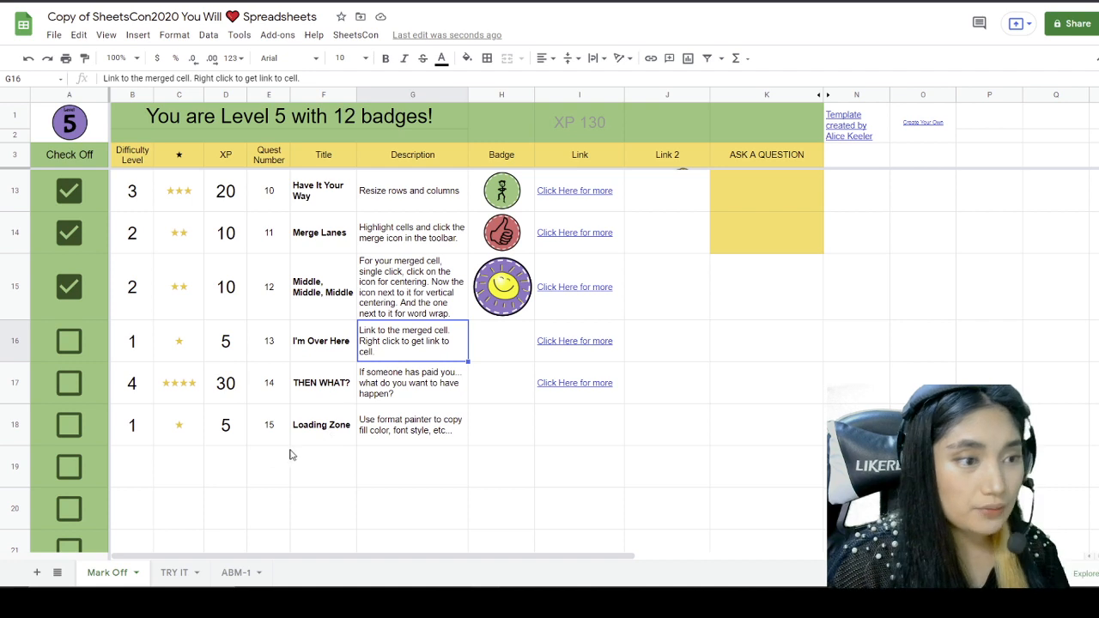
pyautogui.click(230, 571)
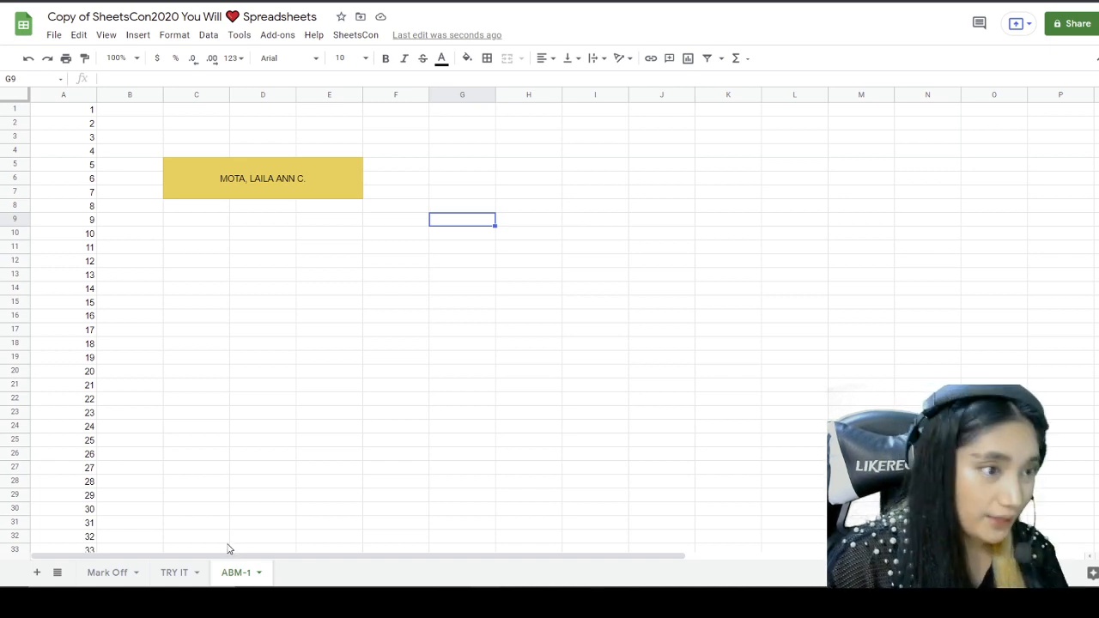
# Step: Link the name in merged C5:E7 to the suggested Facebook page and preview the link
pyautogui.click(279, 173)
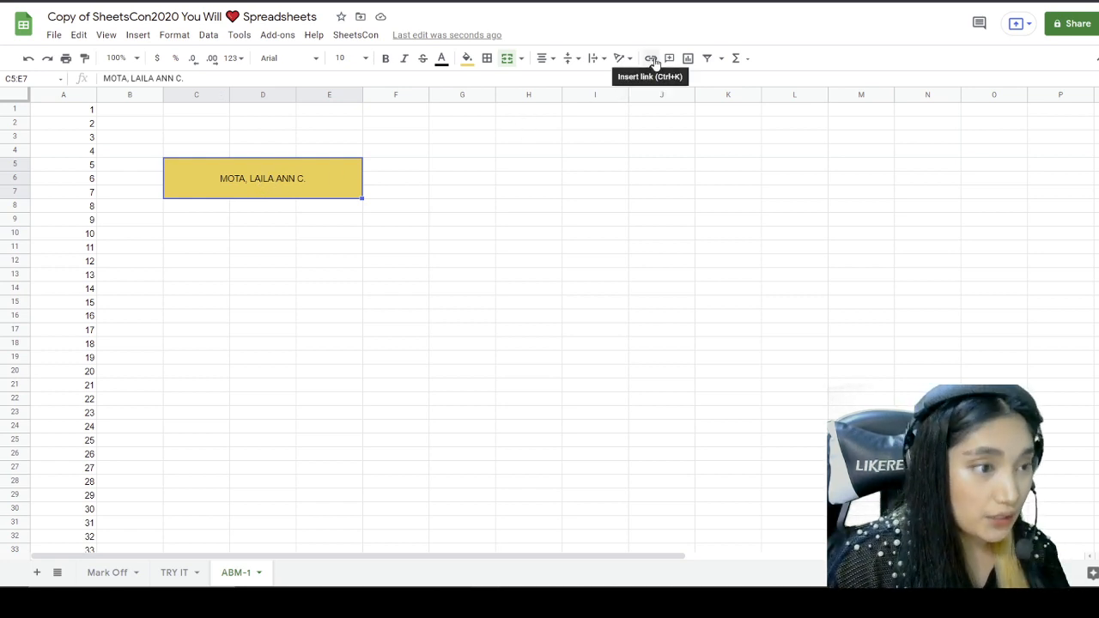
pyautogui.rightClick(247, 186)
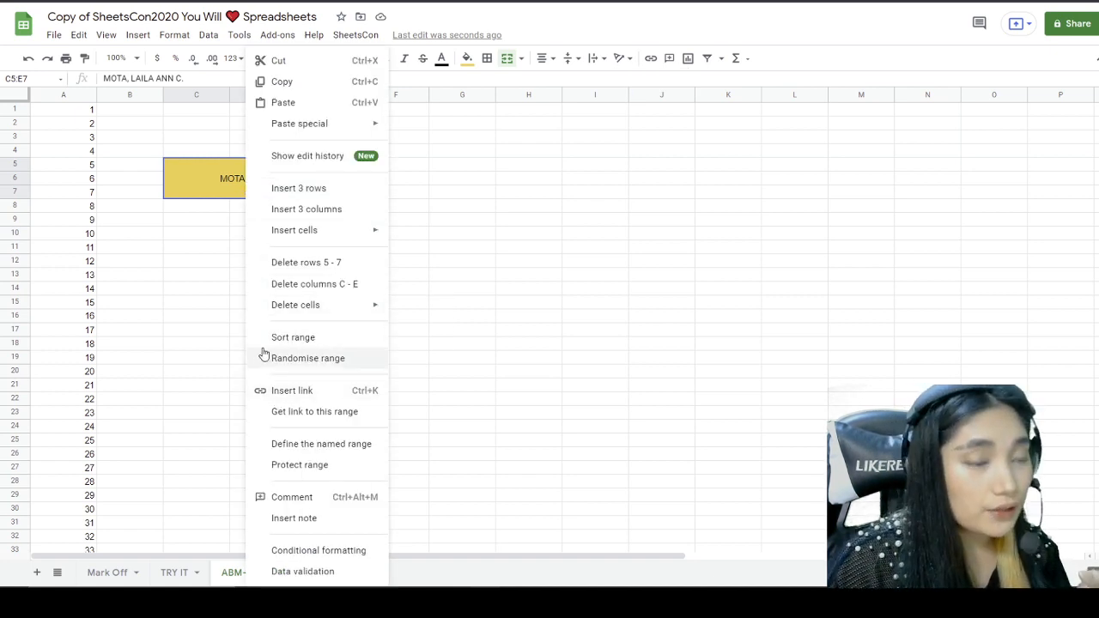
pyautogui.click(137, 35)
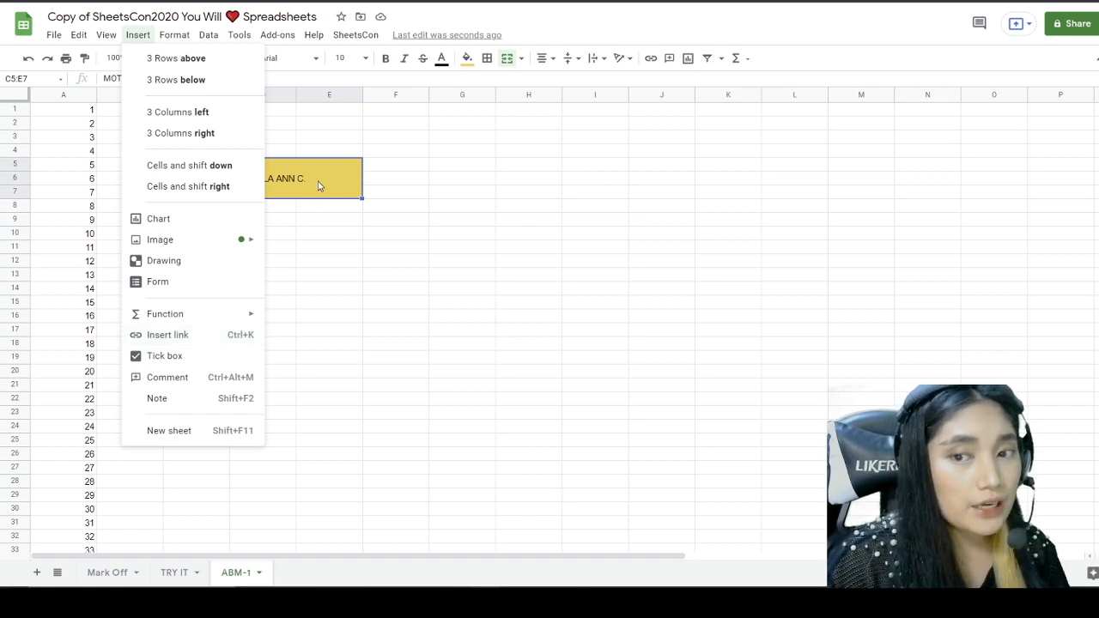
pyautogui.click(355, 169)
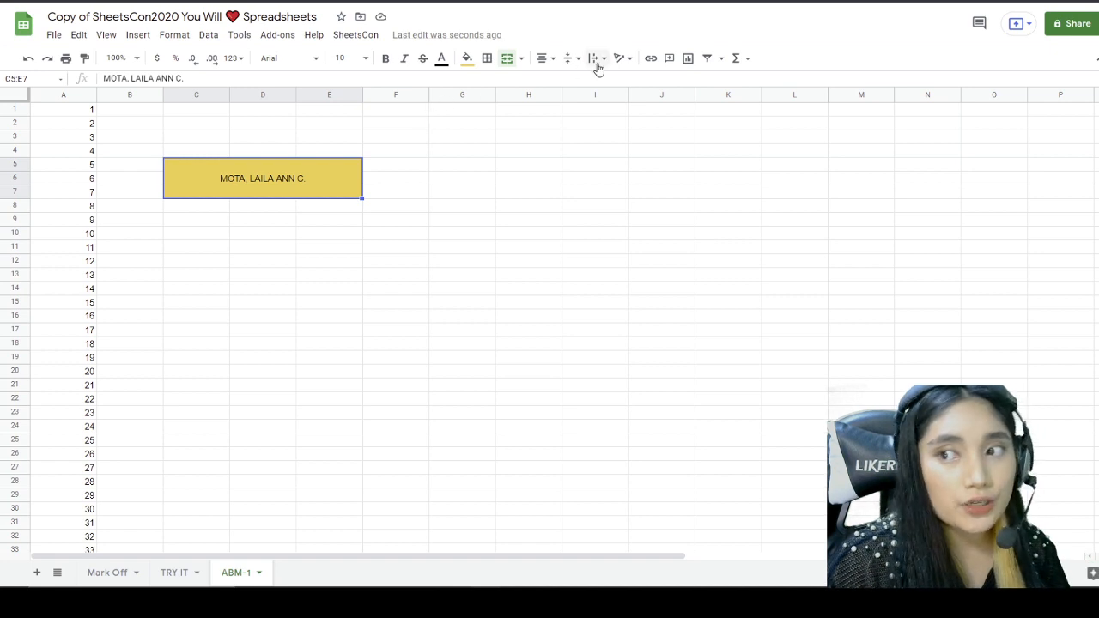
pyautogui.click(651, 58)
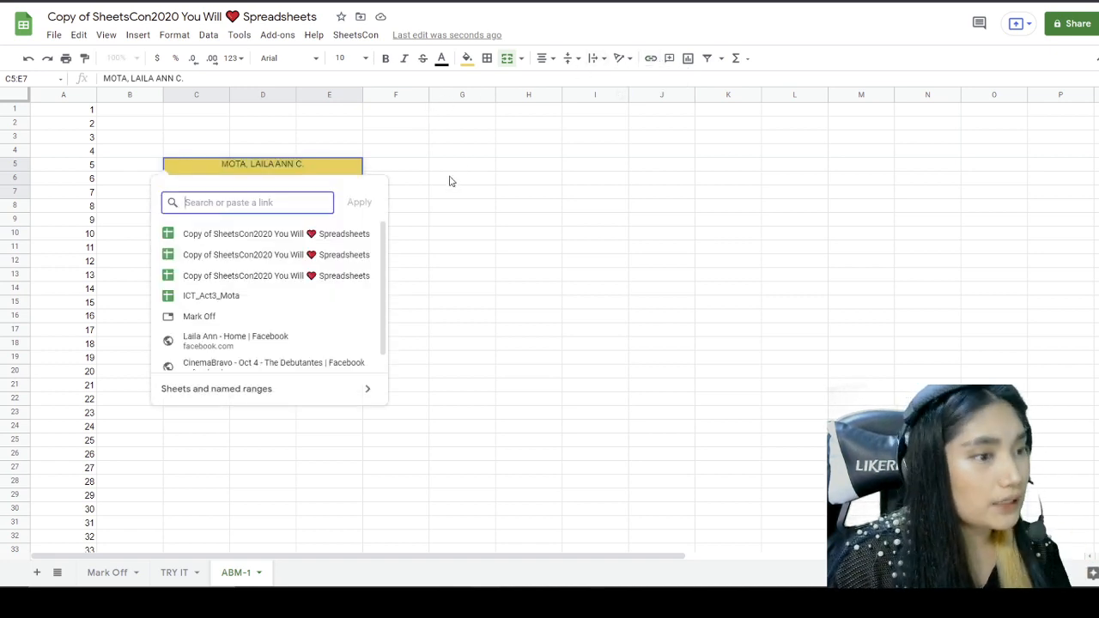
pyautogui.scroll(-1, 316, 279)
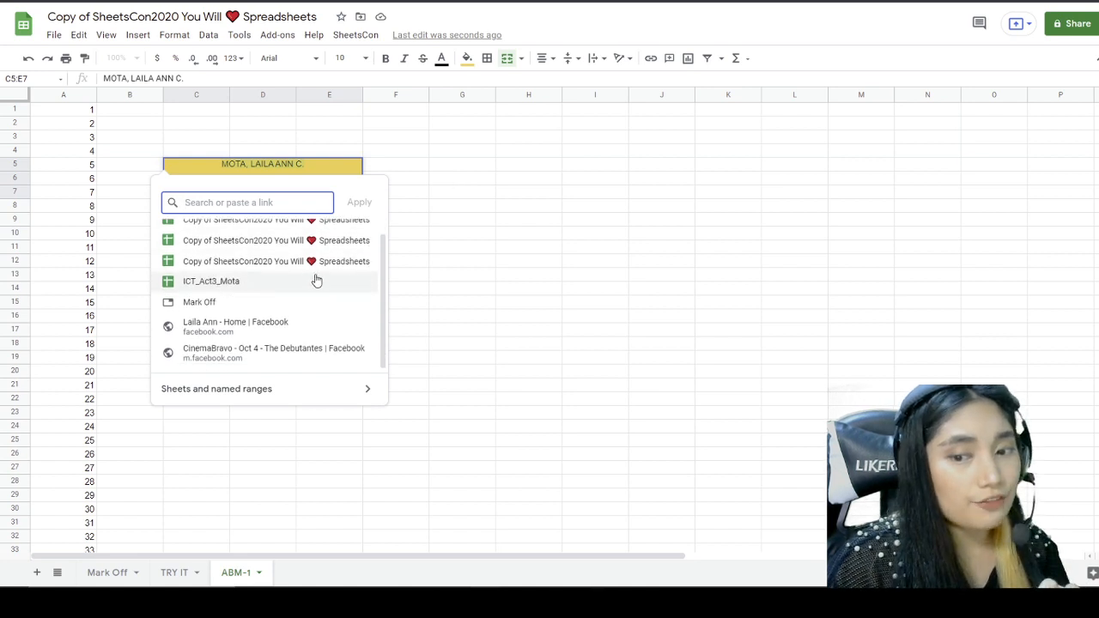
pyautogui.click(267, 329)
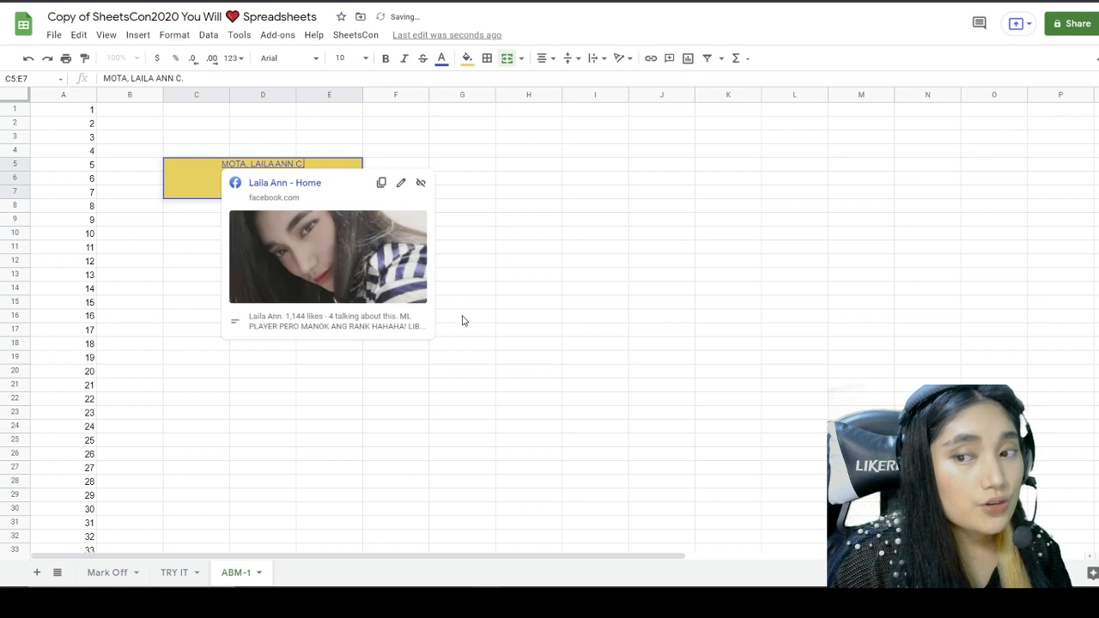
pyautogui.click(516, 294)
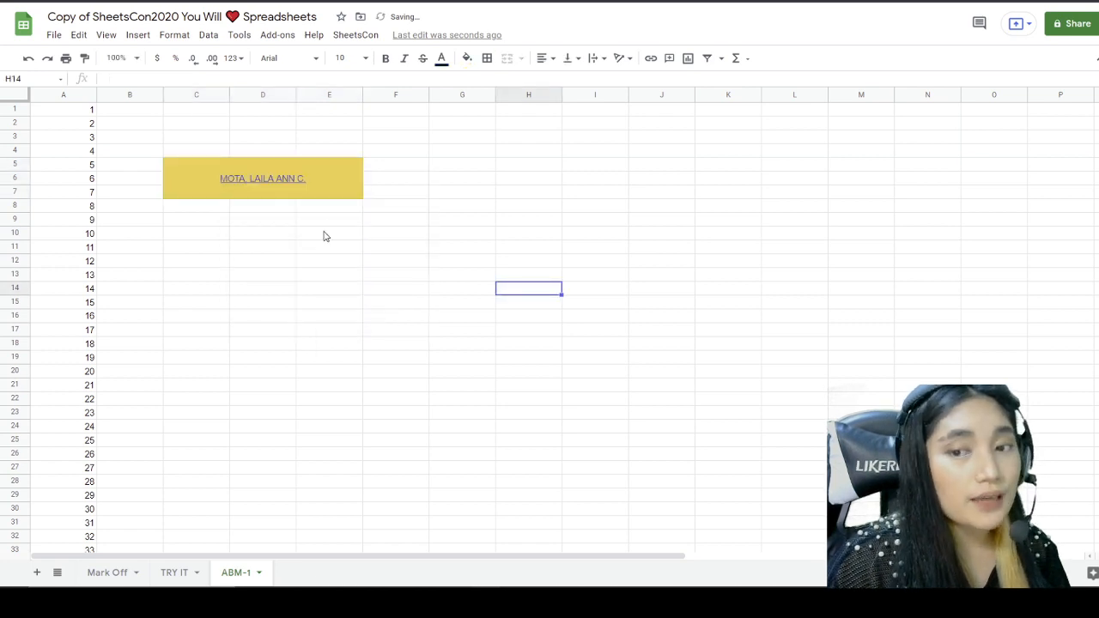
pyautogui.click(293, 184)
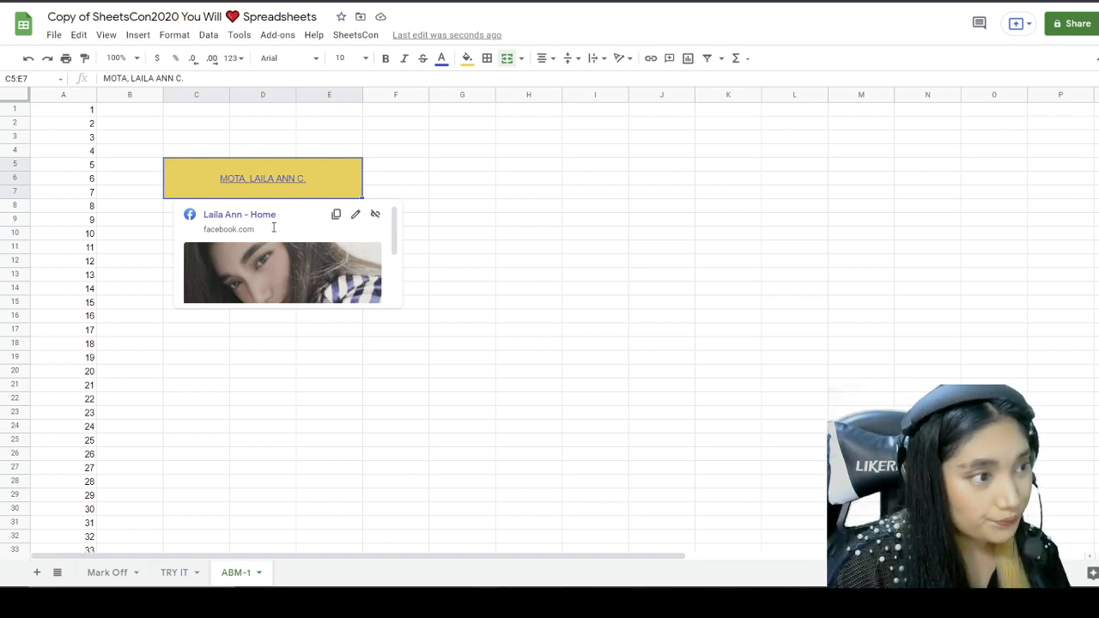
pyautogui.click(457, 223)
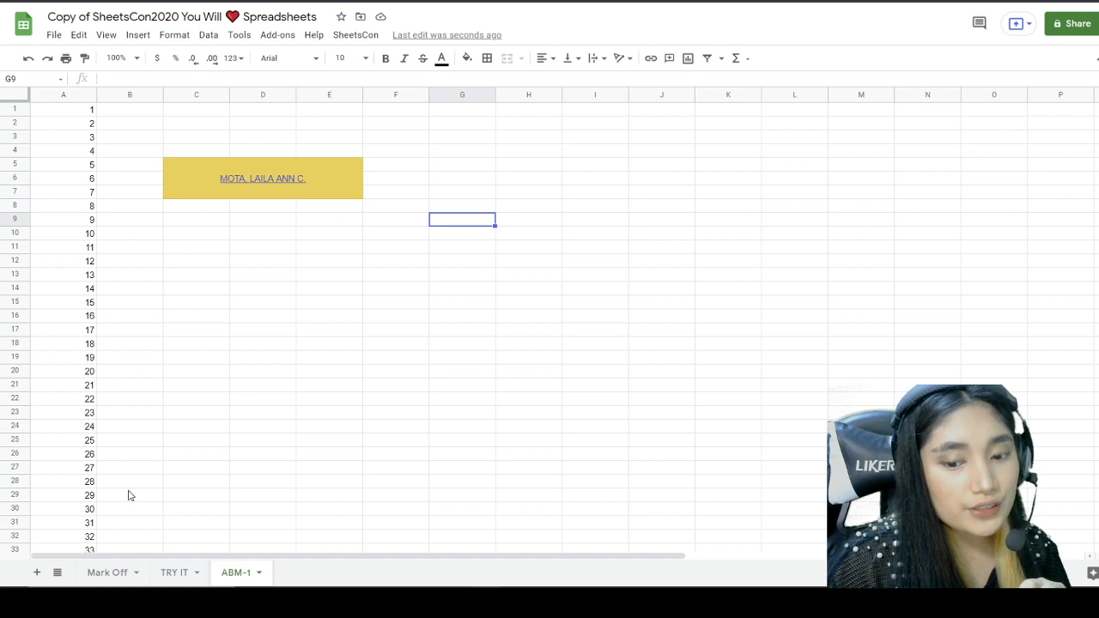
# Step: Tick I'm Over Here on Mark Off (13 badges, 135 XP), read the THEN WHAT? quest, open TRY IT
pyautogui.click(108, 573)
pyautogui.click(70, 342)
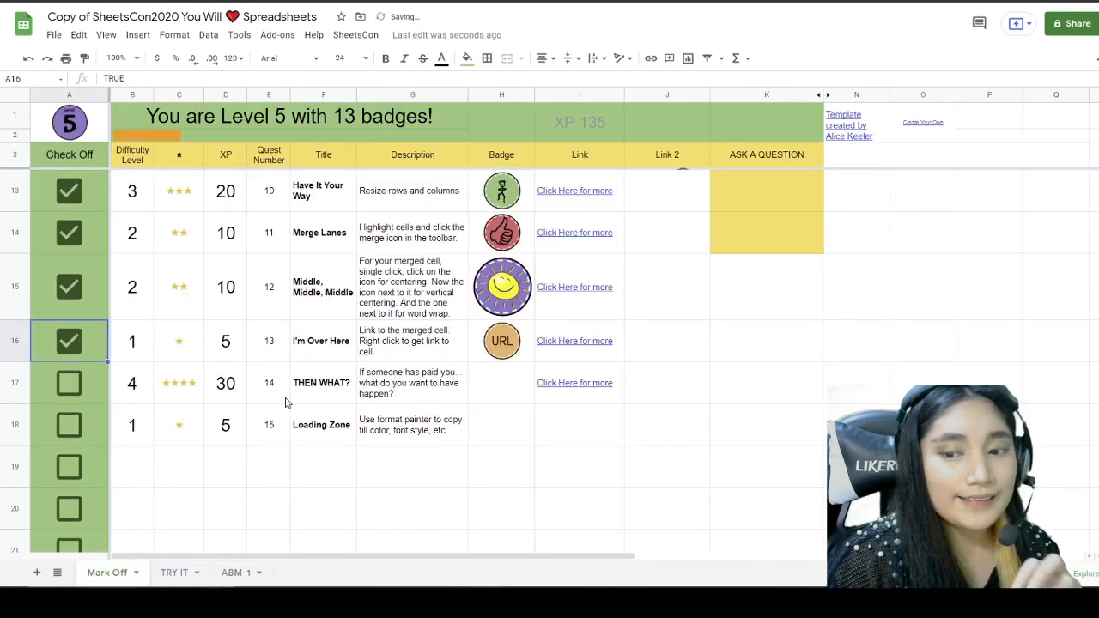
pyautogui.click(317, 390)
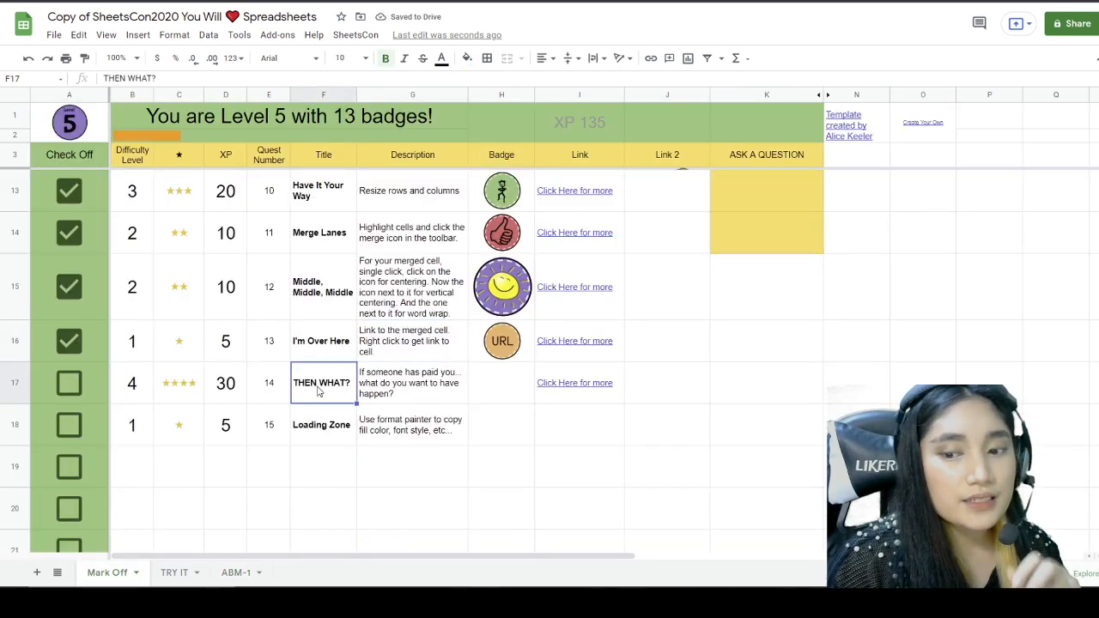
pyautogui.click(397, 388)
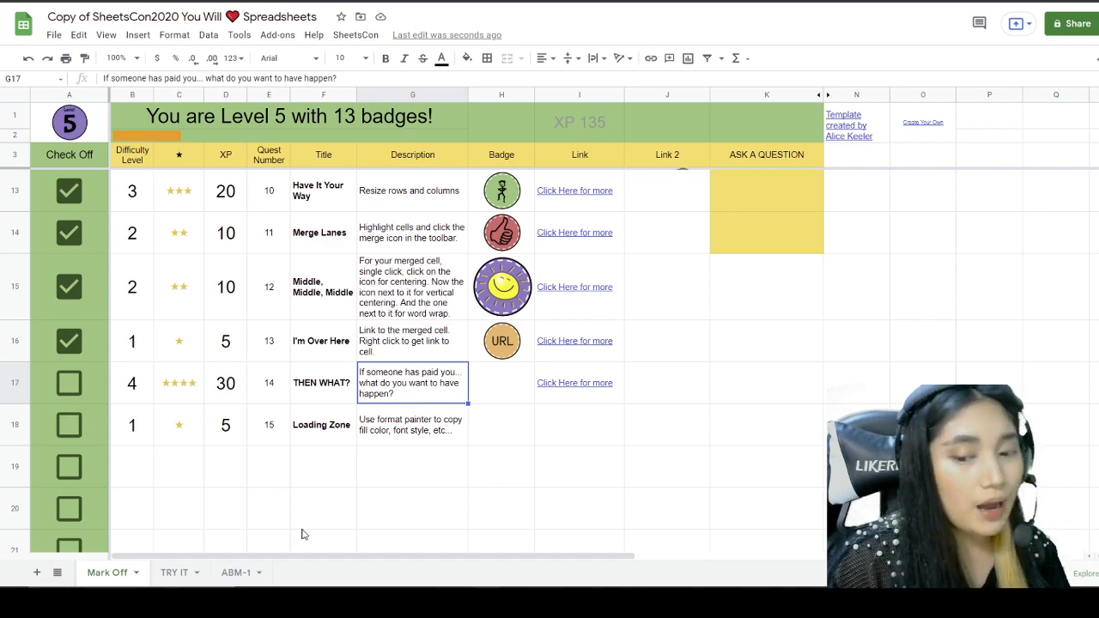
pyautogui.click(174, 571)
pyautogui.click(275, 376)
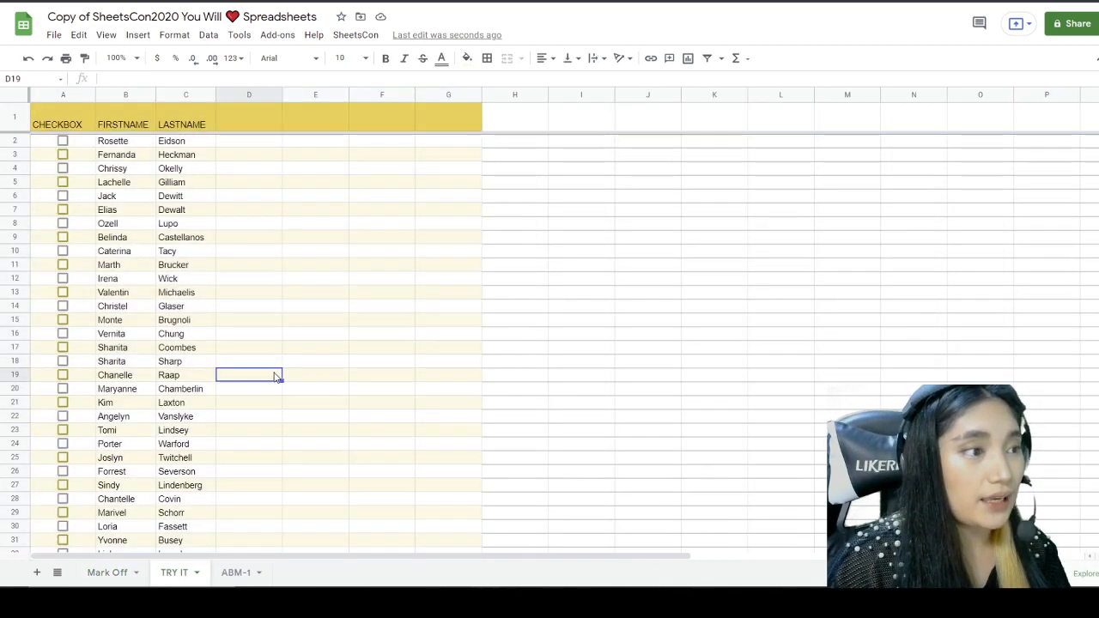
pyautogui.scroll(-5, 172, 251)
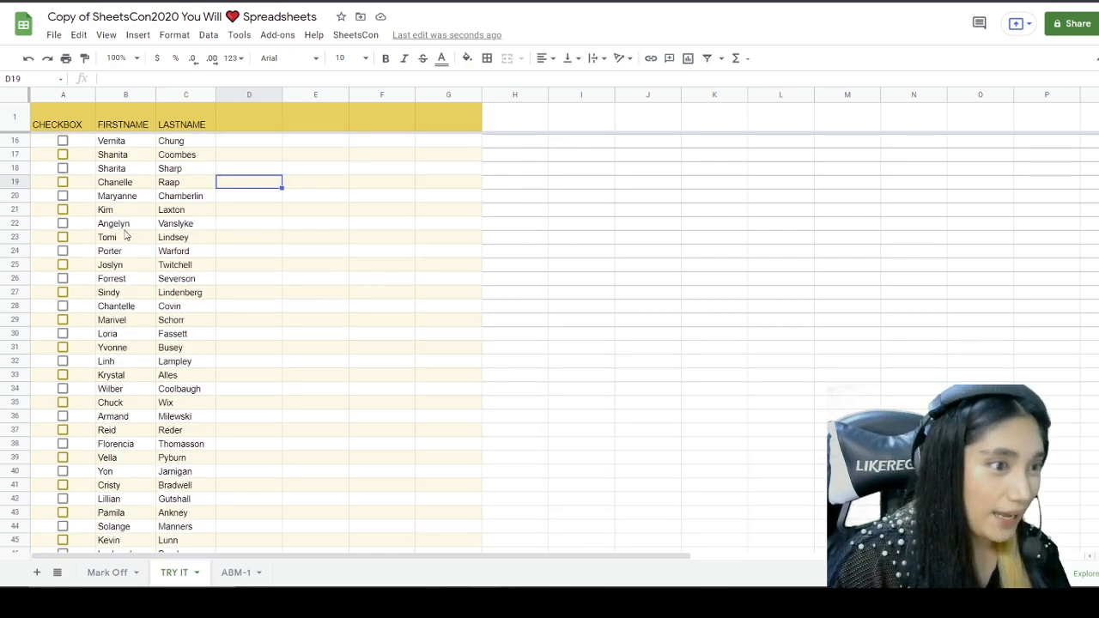
pyautogui.scroll(-8, 124, 236)
pyautogui.scroll(13, 126, 243)
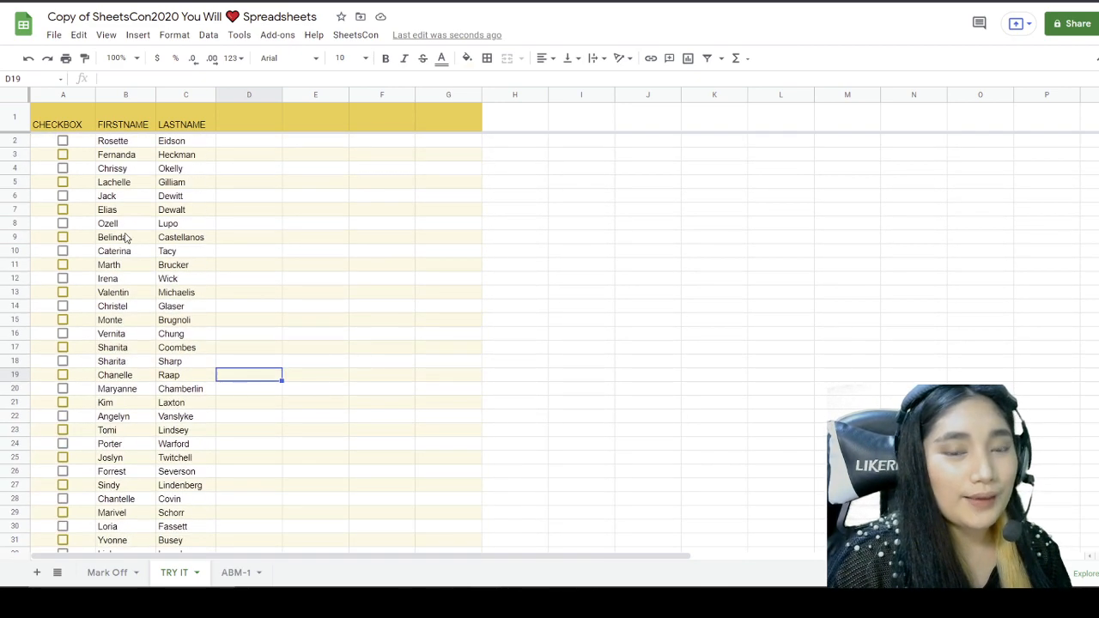
pyautogui.click(258, 169)
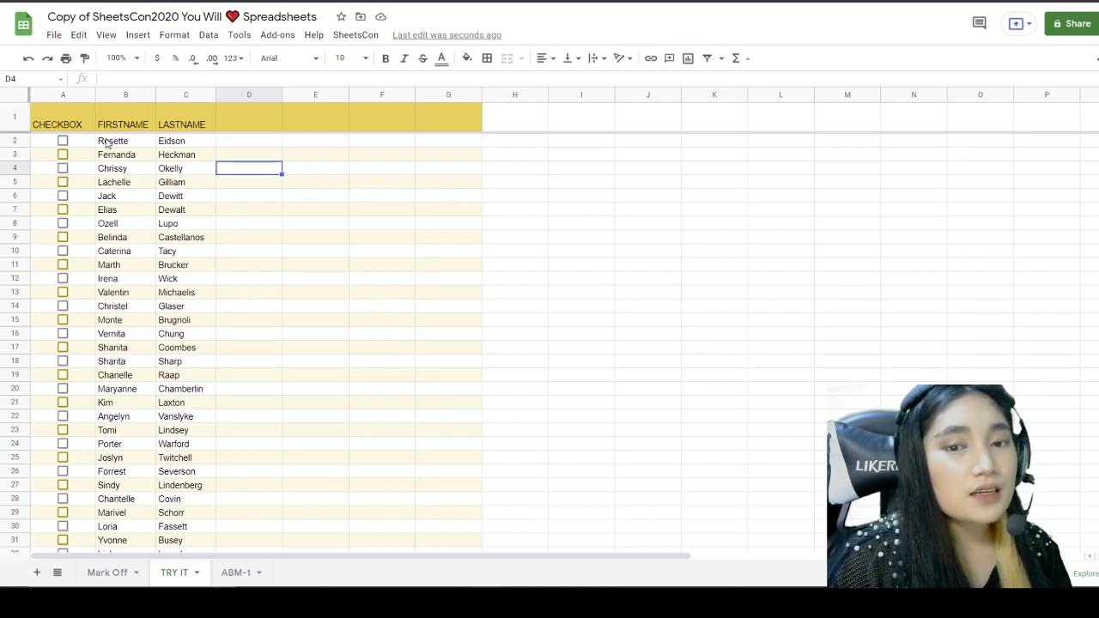
pyautogui.click(237, 122)
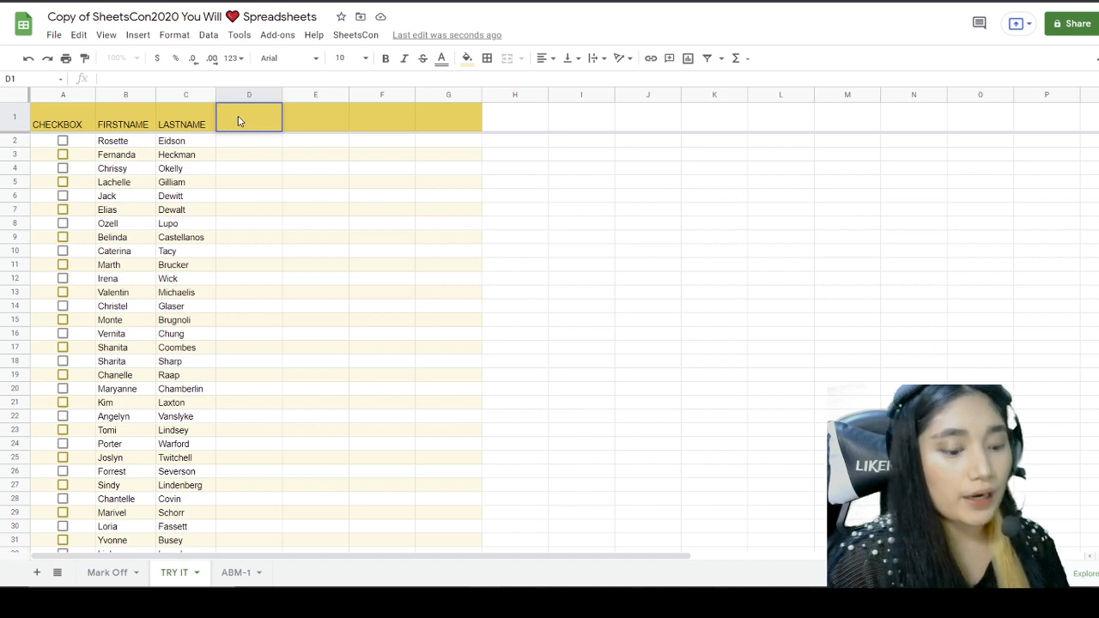
pyautogui.write('STATUS')
pyautogui.press('Return')
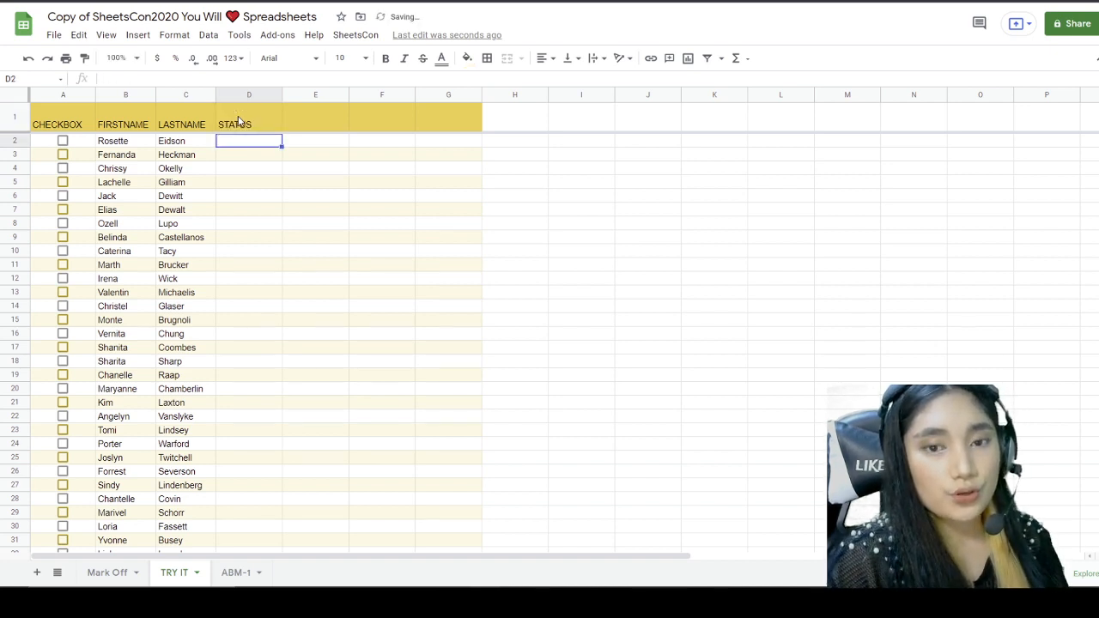
pyautogui.click(233, 185)
pyautogui.click(63, 141)
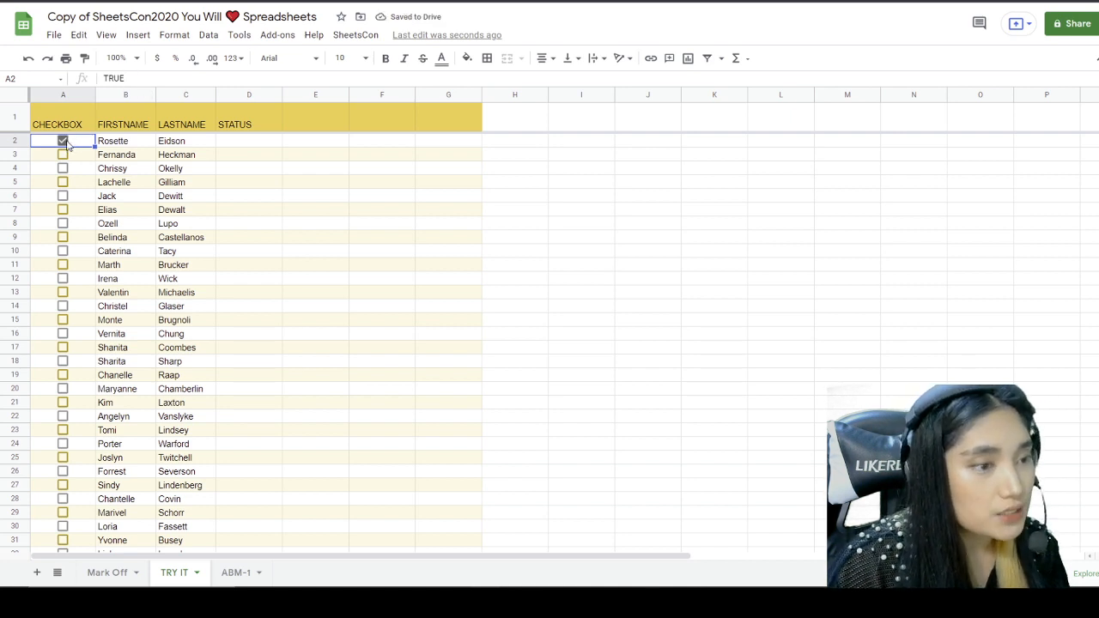
pyautogui.click(247, 143)
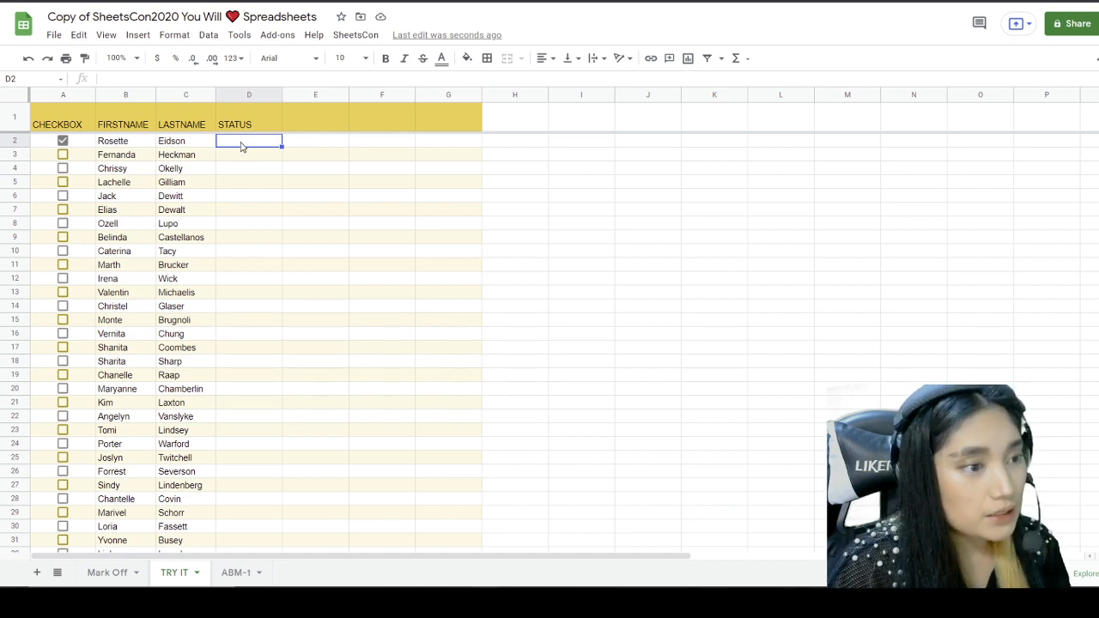
pyautogui.click(63, 141)
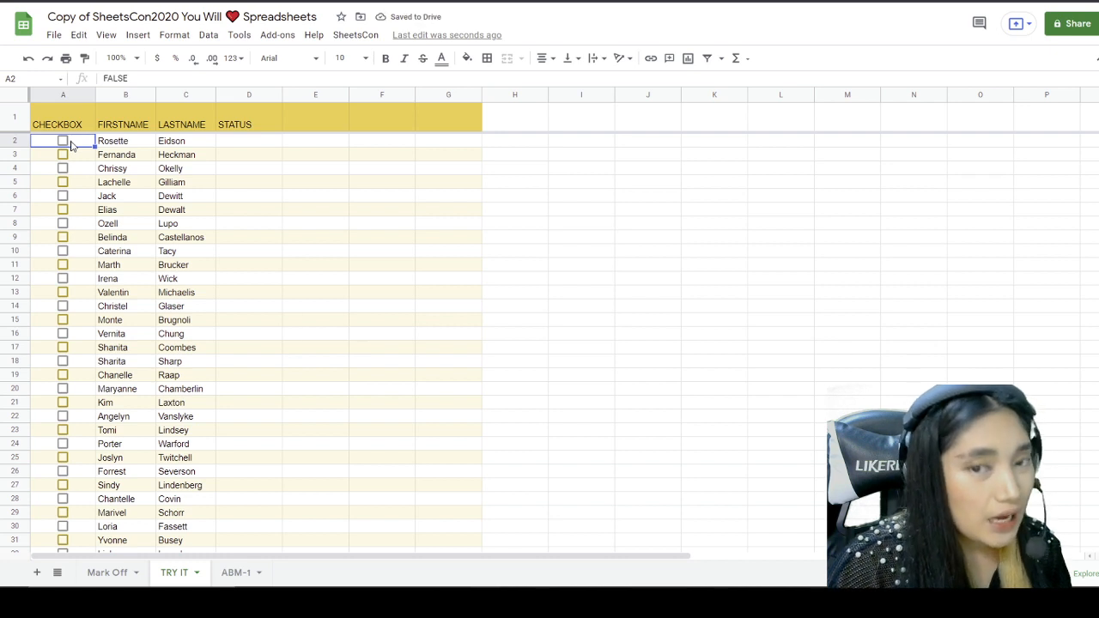
pyautogui.click(258, 148)
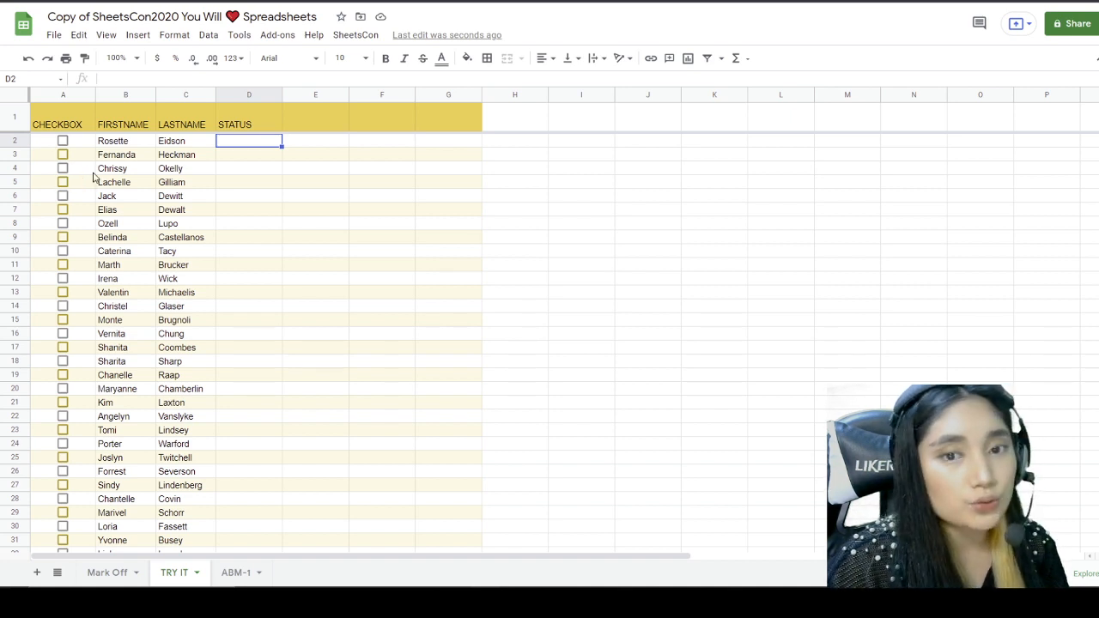
# Step: Draft an IF formula in D2 with "UNPAID", erase it, and tick the A2 checkbox
pyautogui.doubleClick(246, 143)
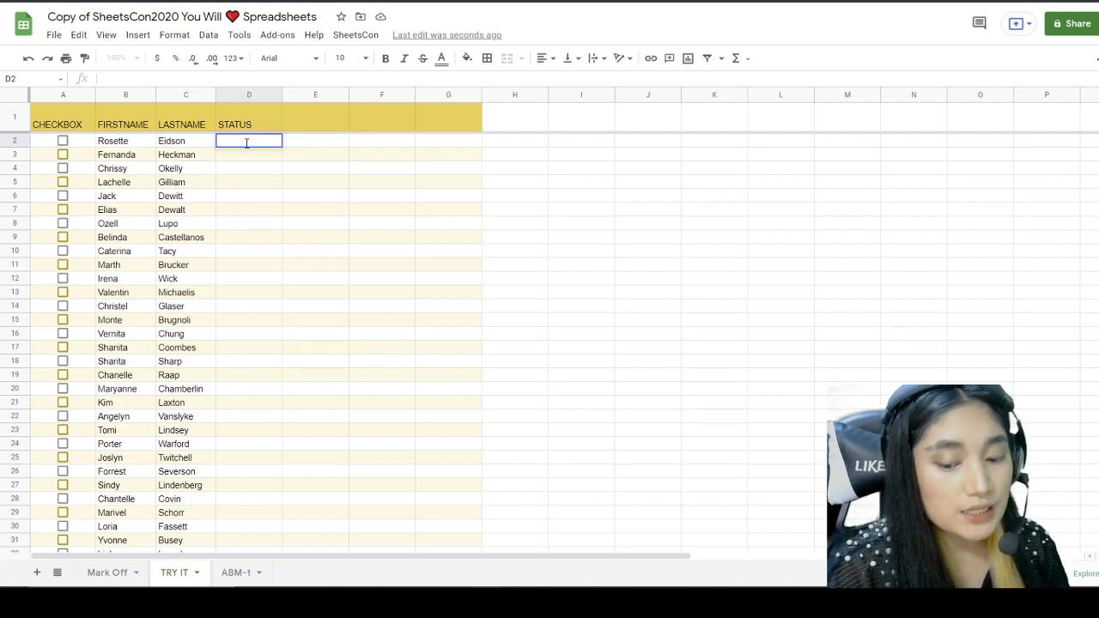
pyautogui.write('=')
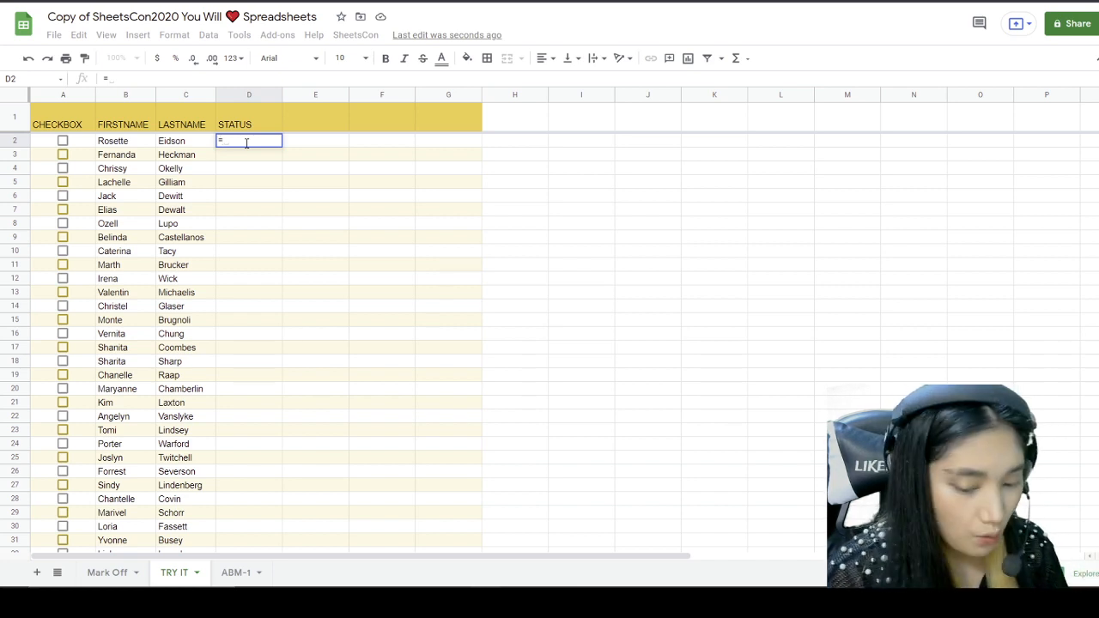
pyautogui.write('IF')
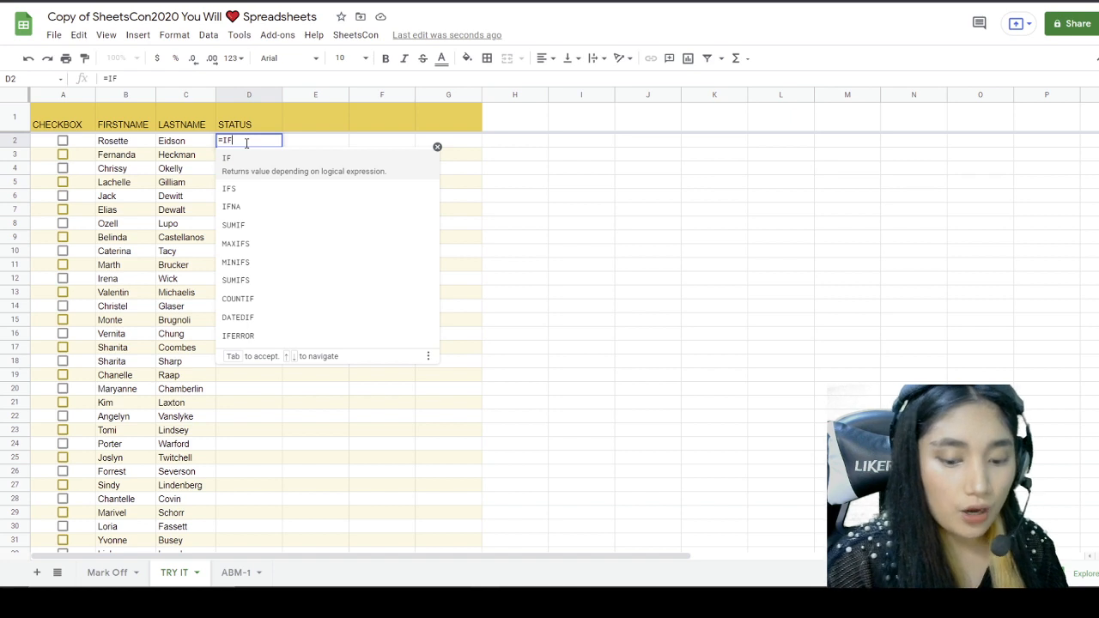
pyautogui.write('(')
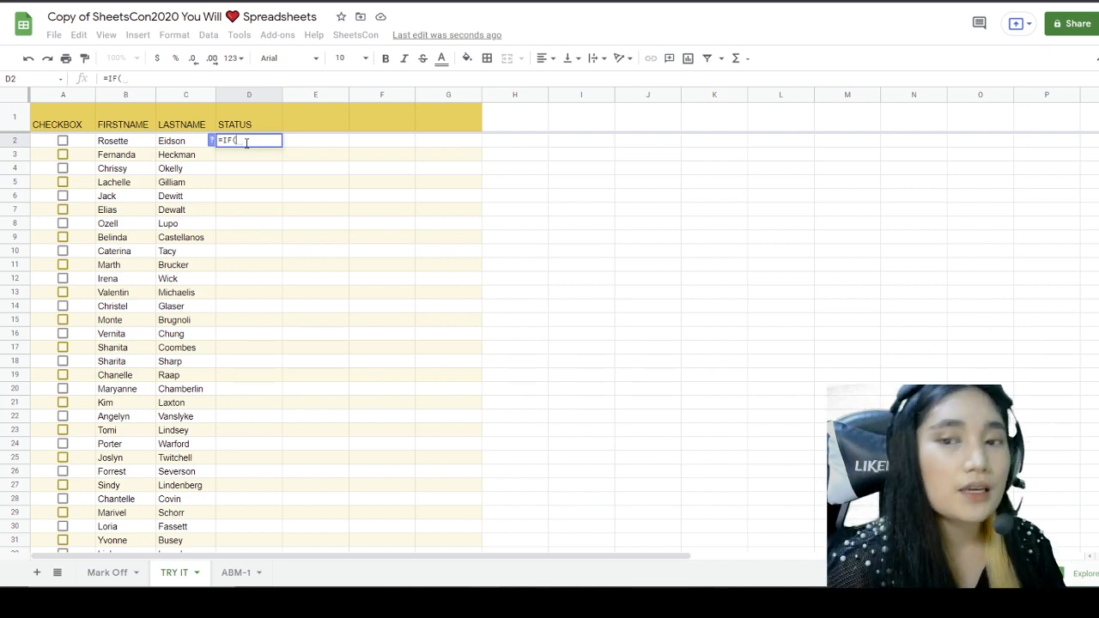
pyautogui.click(51, 145)
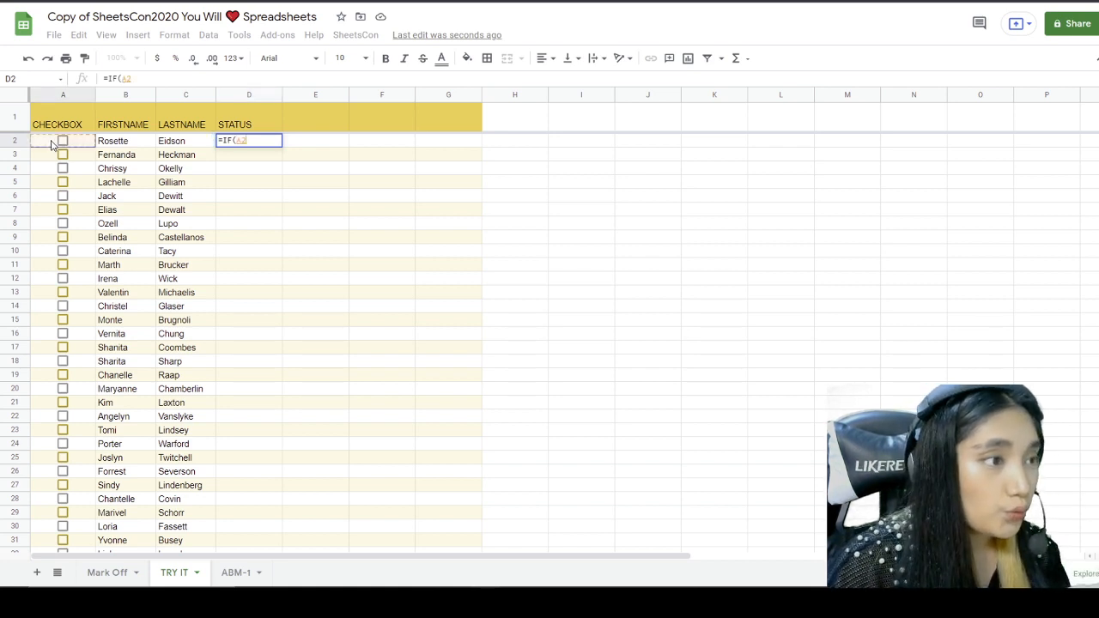
pyautogui.write(',')
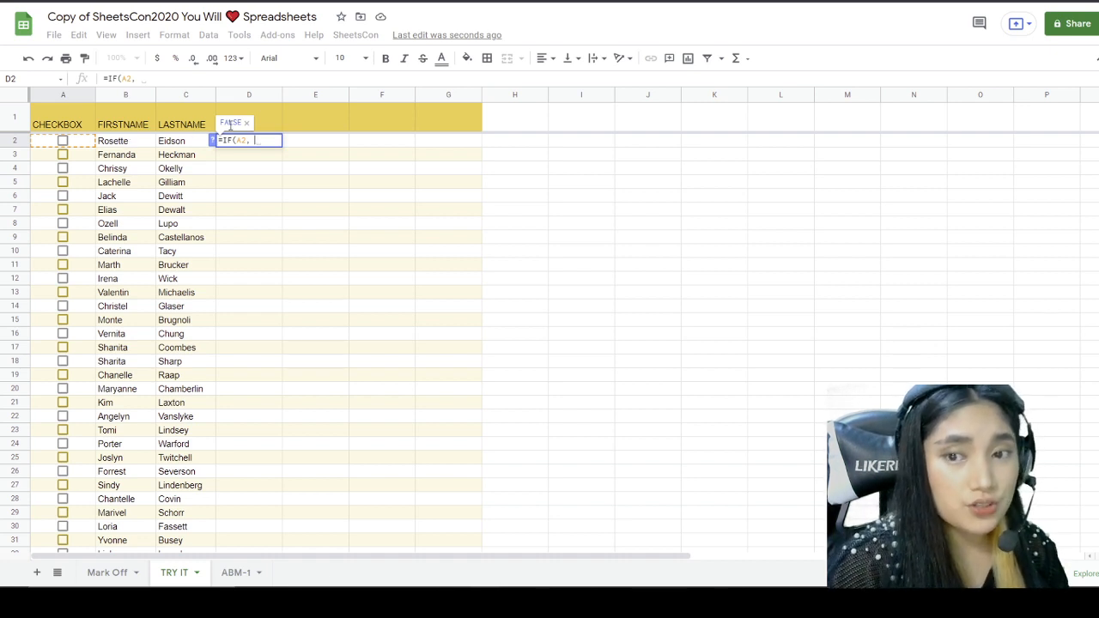
pyautogui.write('"')
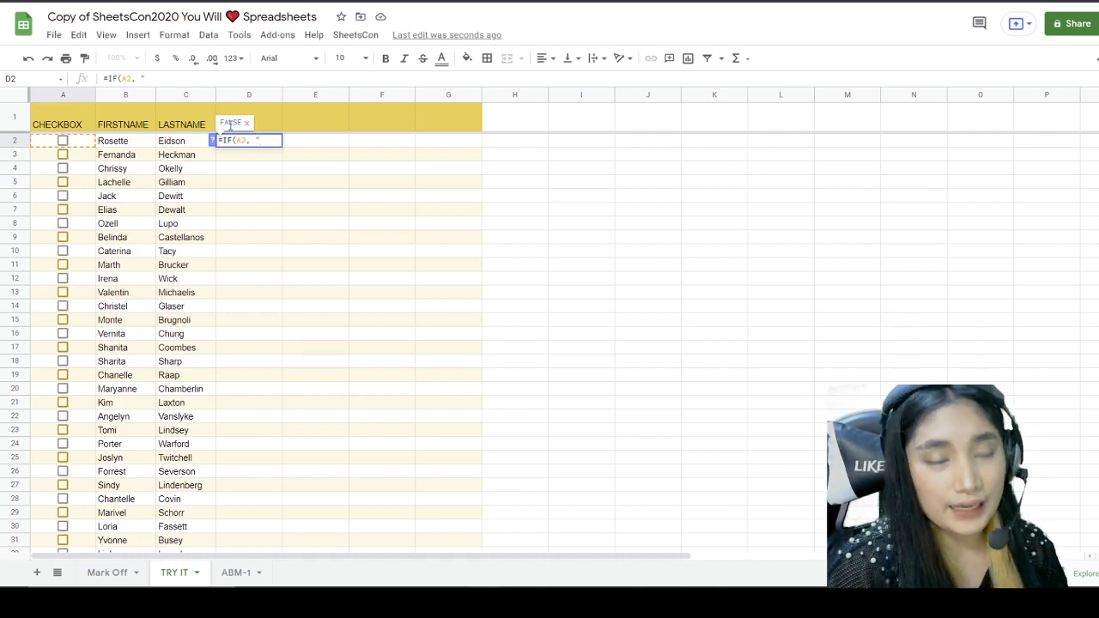
pyautogui.write('U')
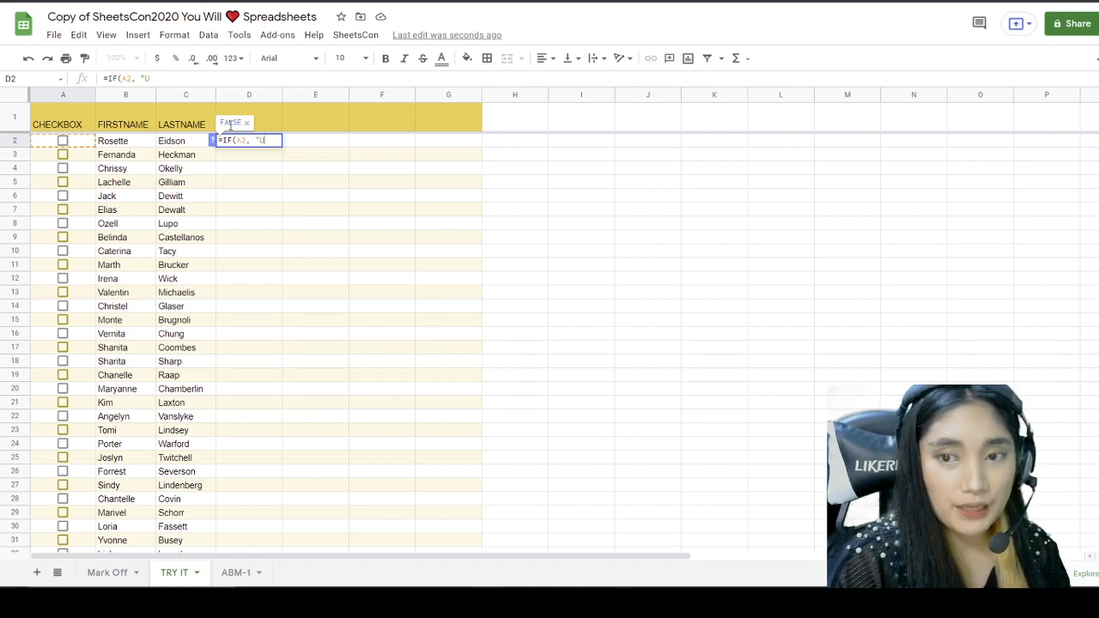
pyautogui.write('NPAID')
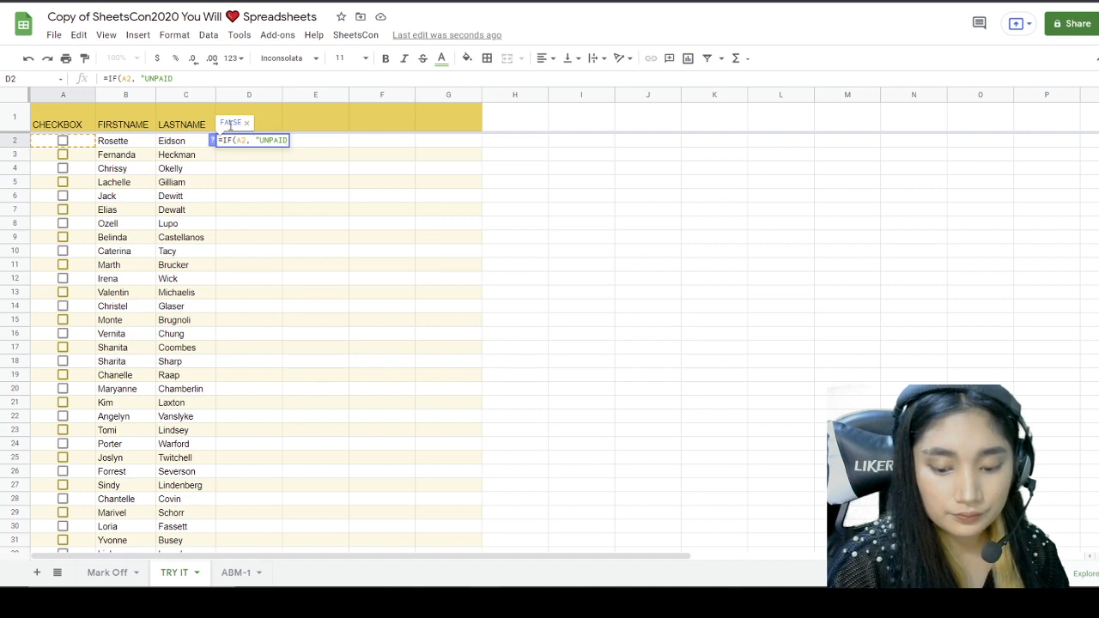
pyautogui.write('",')
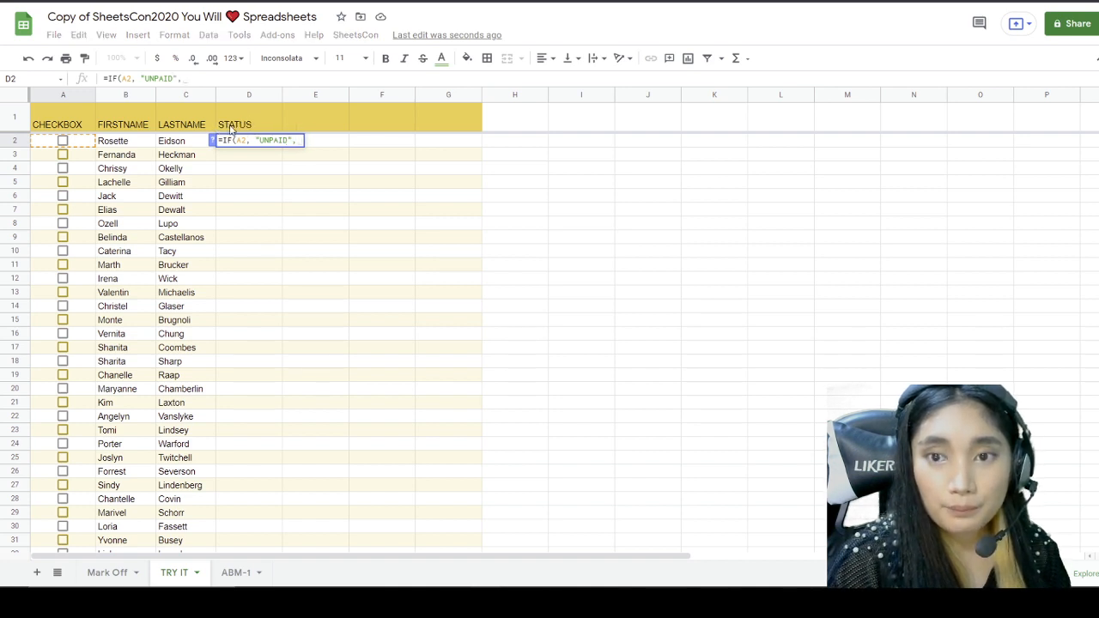
pyautogui.click(63, 142)
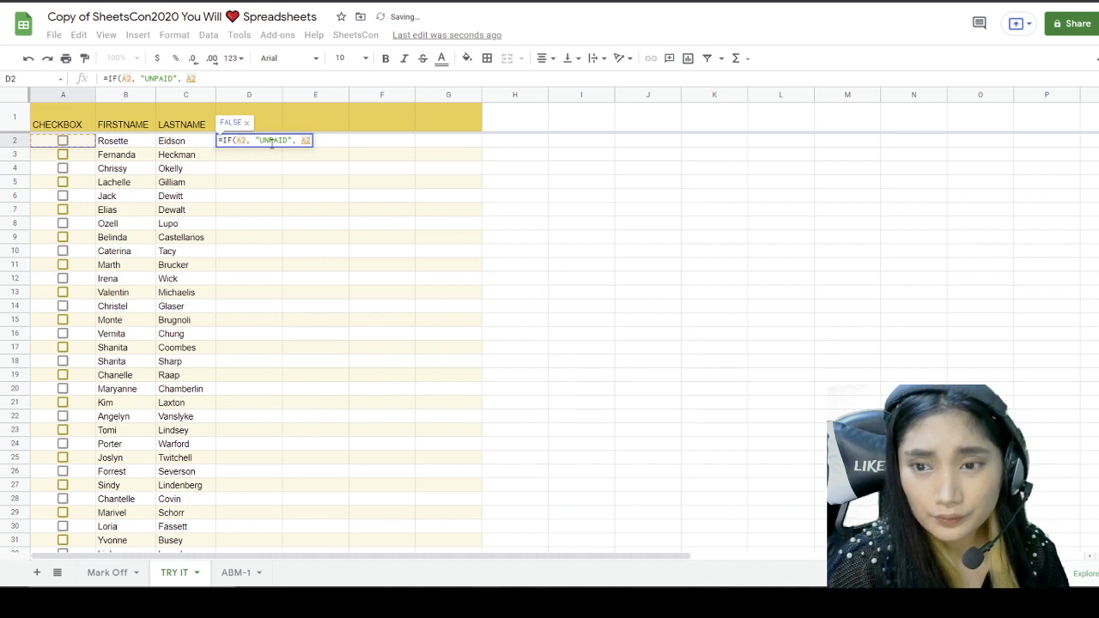
pyautogui.press('BackSpace')
pyautogui.press('BackSpace')
pyautogui.press('BackSpace')
pyautogui.press('BackSpace')
pyautogui.press('BackSpace')
pyautogui.press('BackSpace')
pyautogui.press('BackSpace')
pyautogui.press('BackSpace')
pyautogui.press('BackSpace')
pyautogui.press('BackSpace')
pyautogui.press('BackSpace')
pyautogui.press('BackSpace')
pyautogui.press('BackSpace')
pyautogui.press('BackSpace')
pyautogui.press('BackSpace')
pyautogui.press('BackSpace')
pyautogui.press('BackSpace')
pyautogui.press('BackSpace')
pyautogui.press('BackSpace')
pyautogui.press('BackSpace')
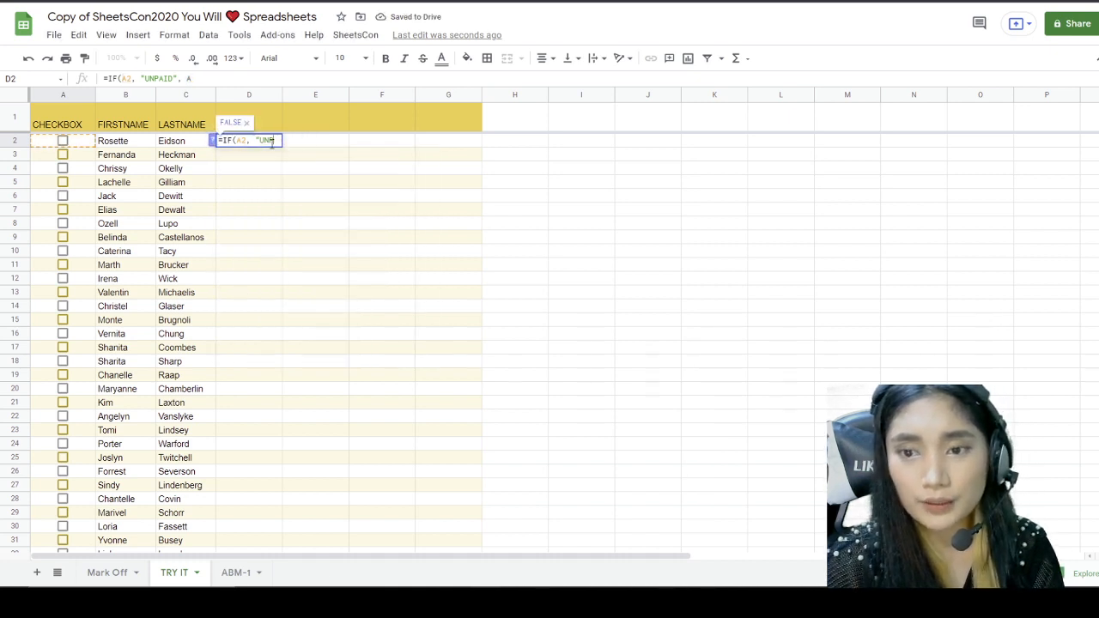
pyautogui.click(62, 141)
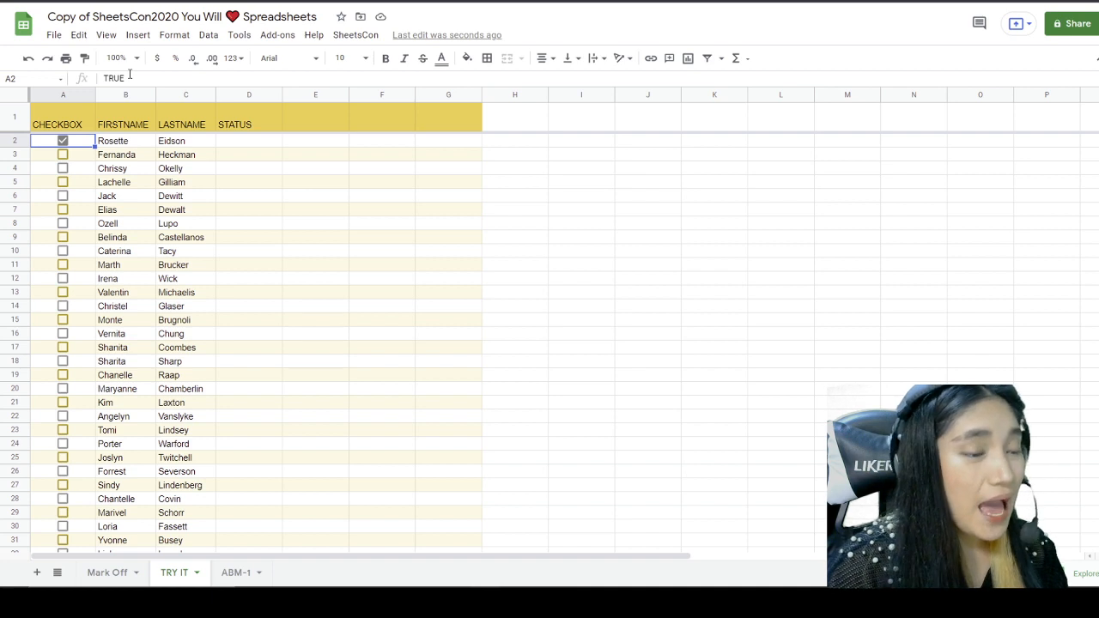
# Step: Enter =IF(A2, "Paid", "Unpaid") in D2 so it shows Paid for the ticked row
pyautogui.doubleClick(241, 141)
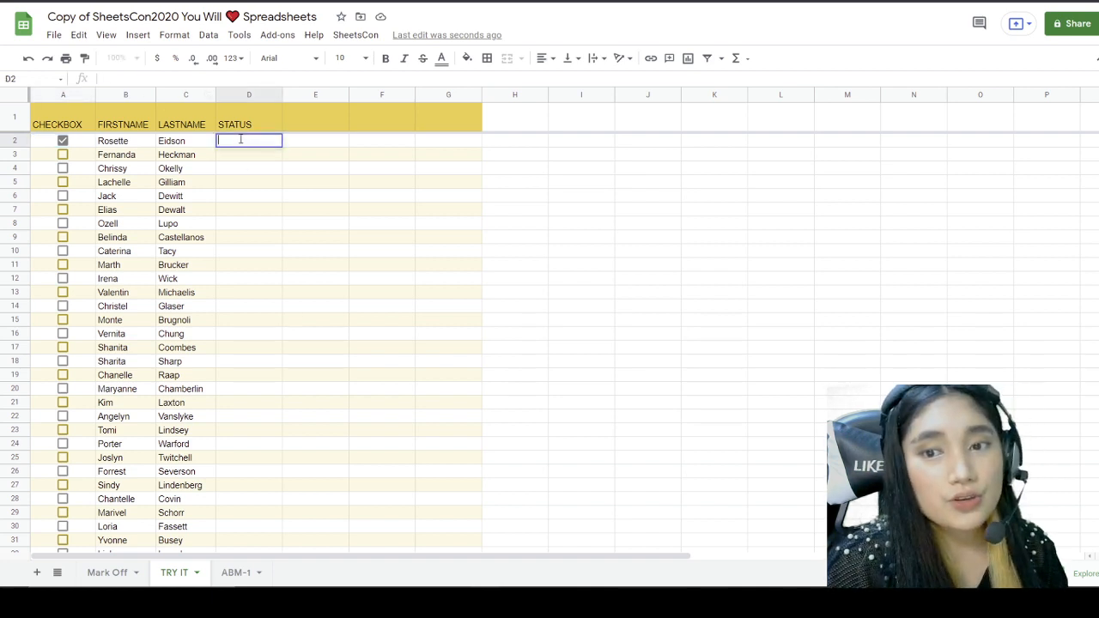
pyautogui.write('=')
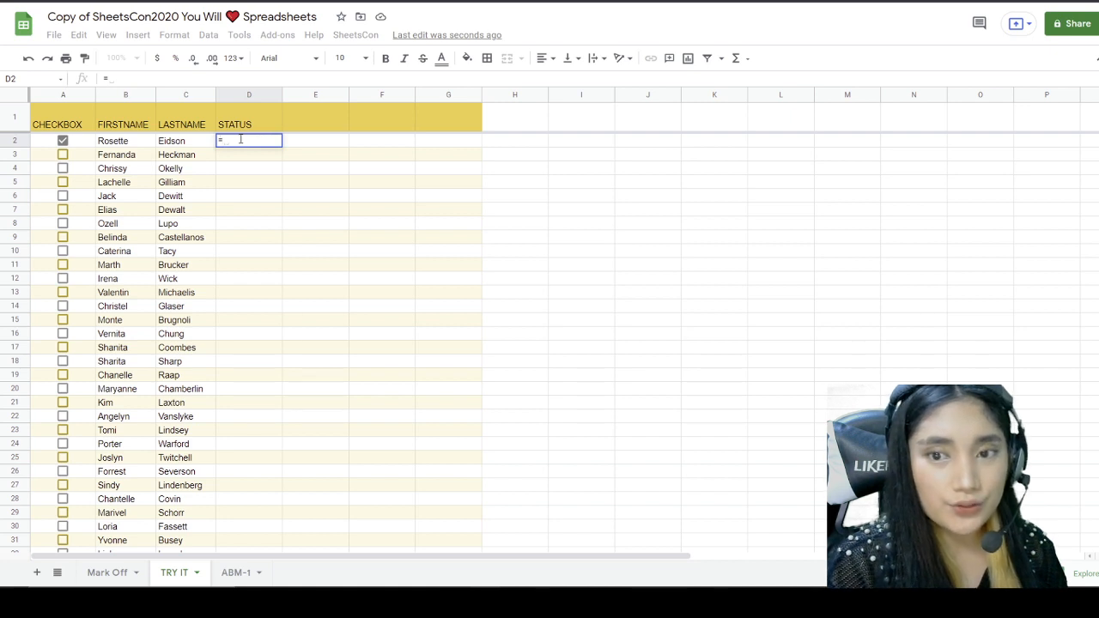
pyautogui.write('IF')
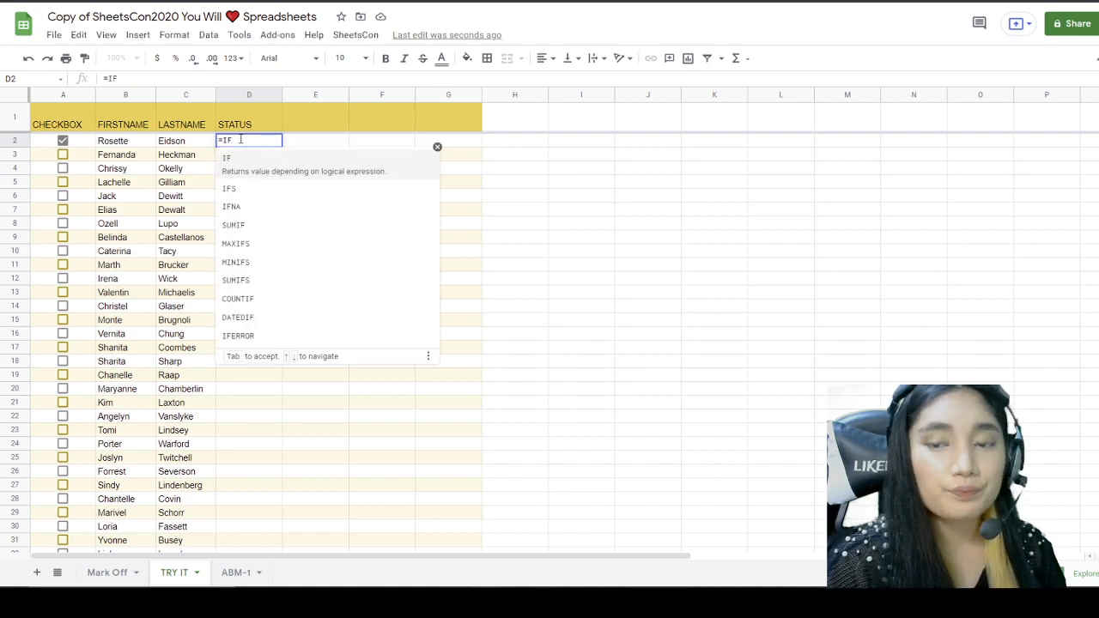
pyautogui.write('(')
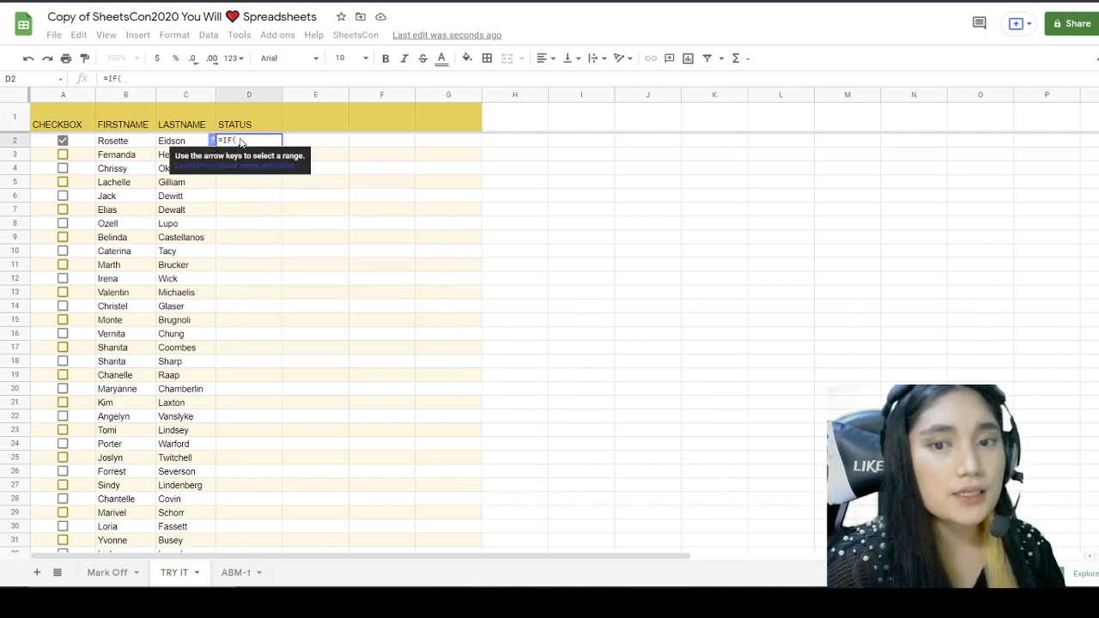
pyautogui.click(77, 144)
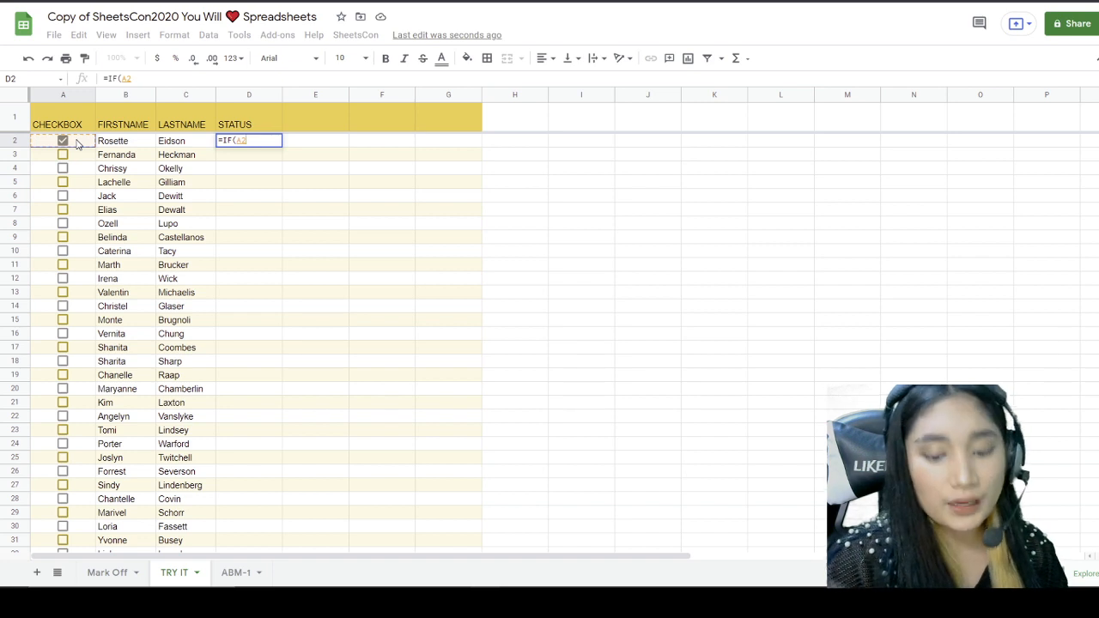
pyautogui.write(', "')
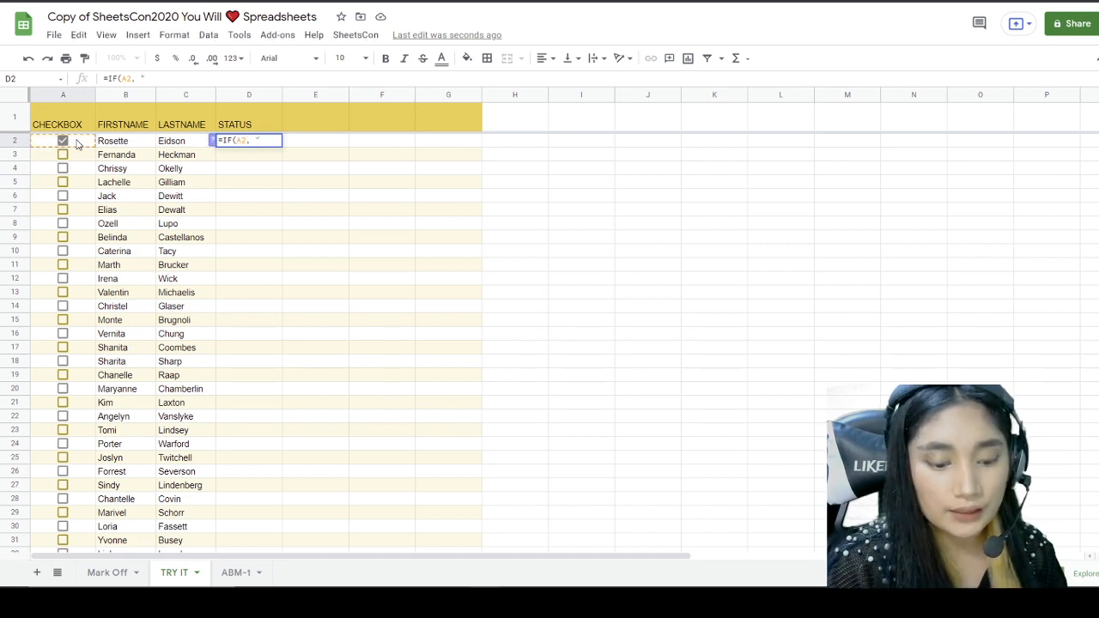
pyautogui.write('Paid')
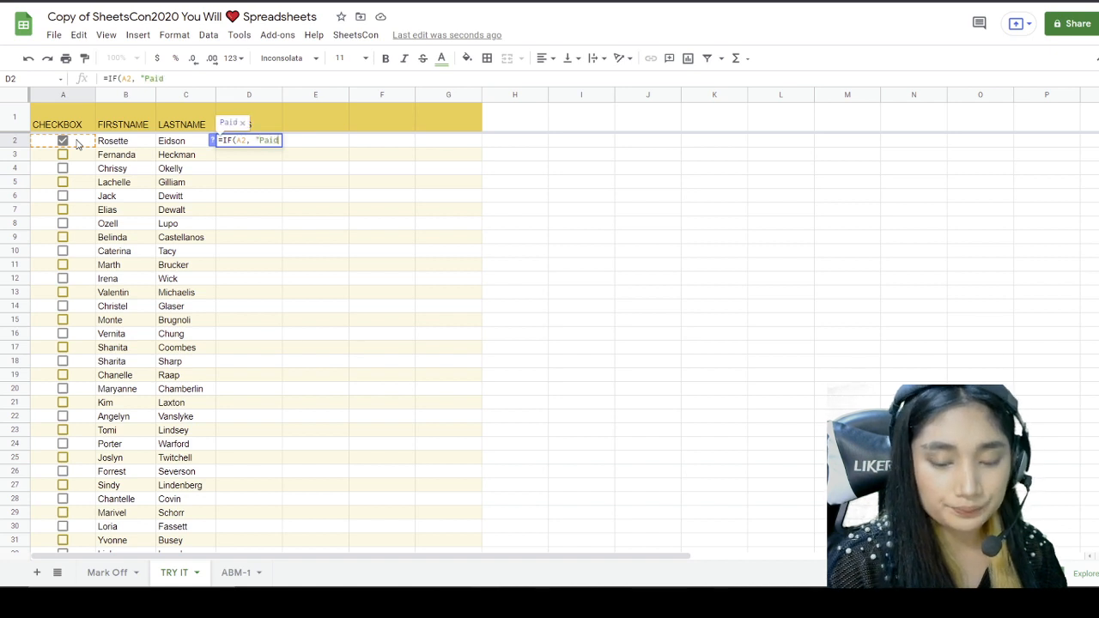
pyautogui.write('"')
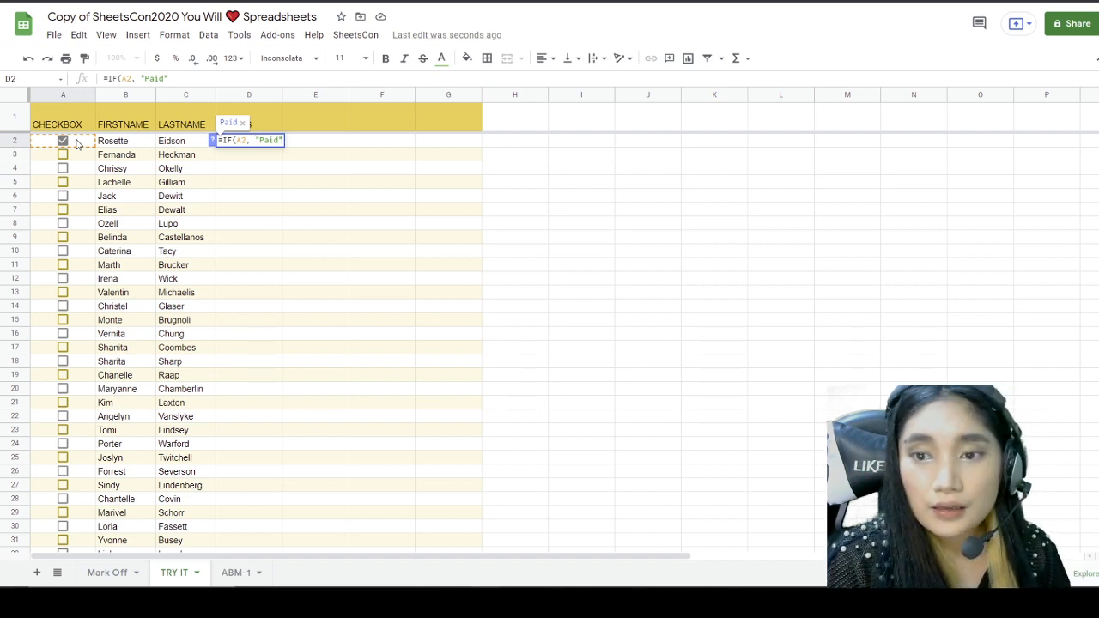
pyautogui.write(', ')
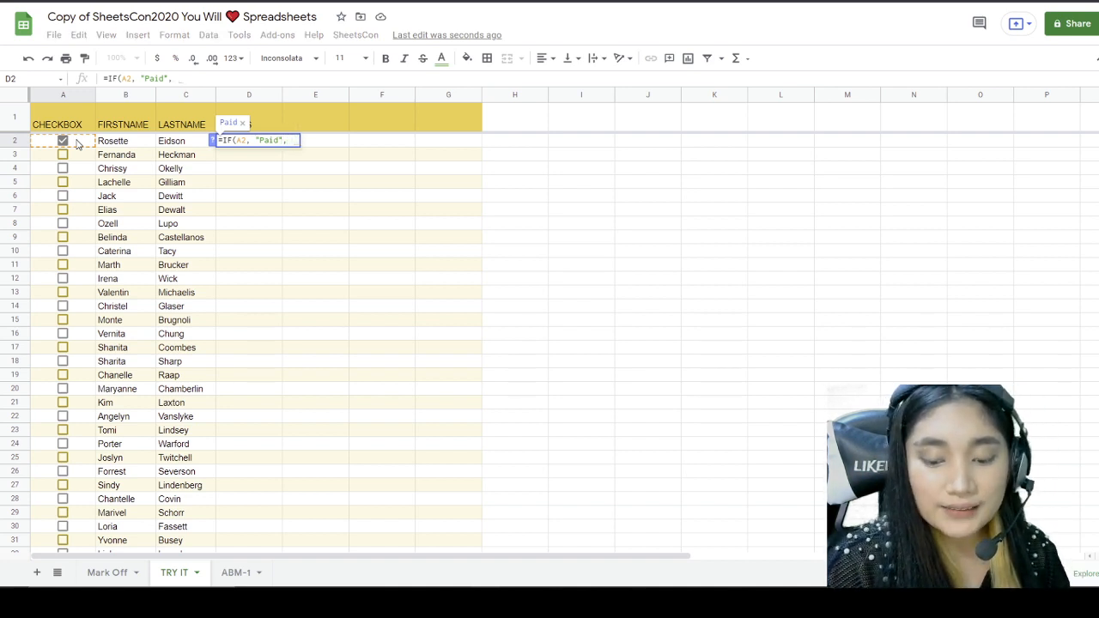
pyautogui.write(' "')
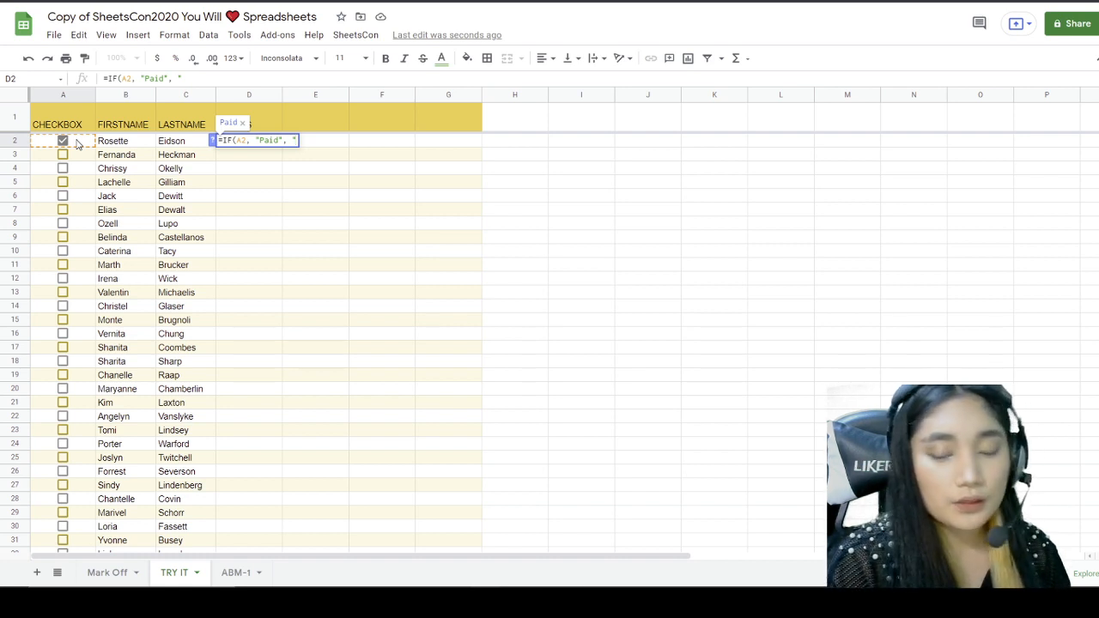
pyautogui.write('Unpaid')
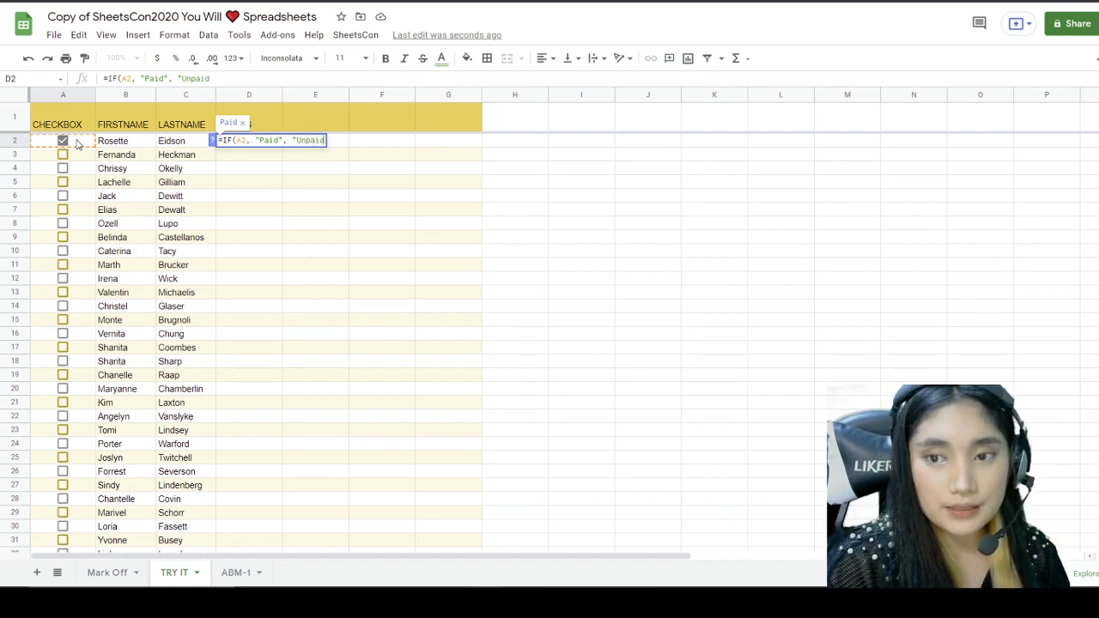
pyautogui.write('"')
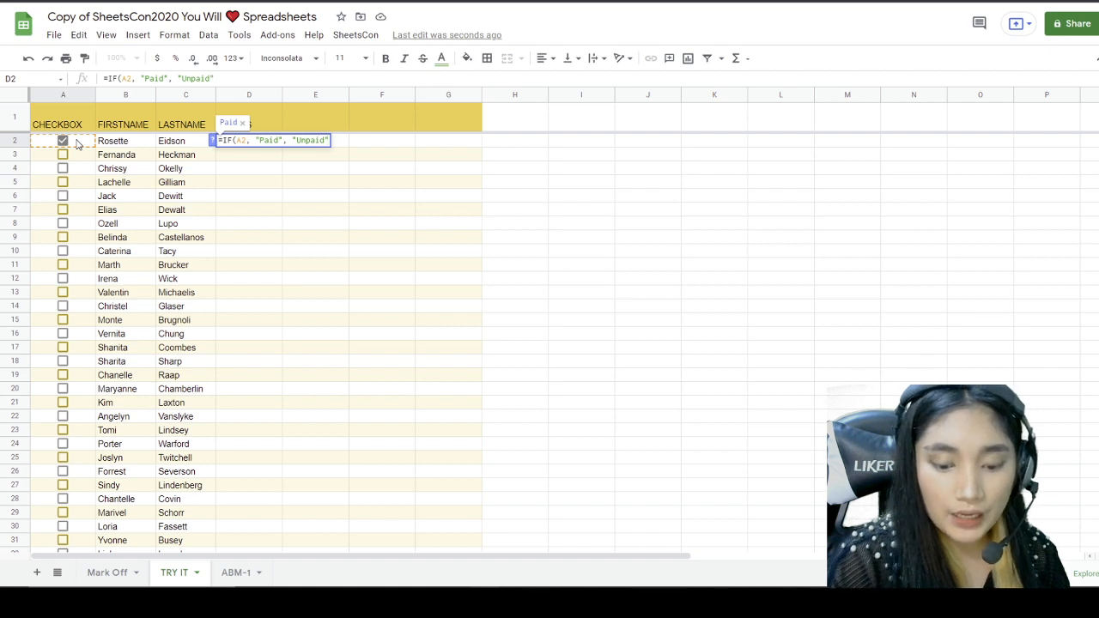
pyautogui.write(')')
pyautogui.press('Return')
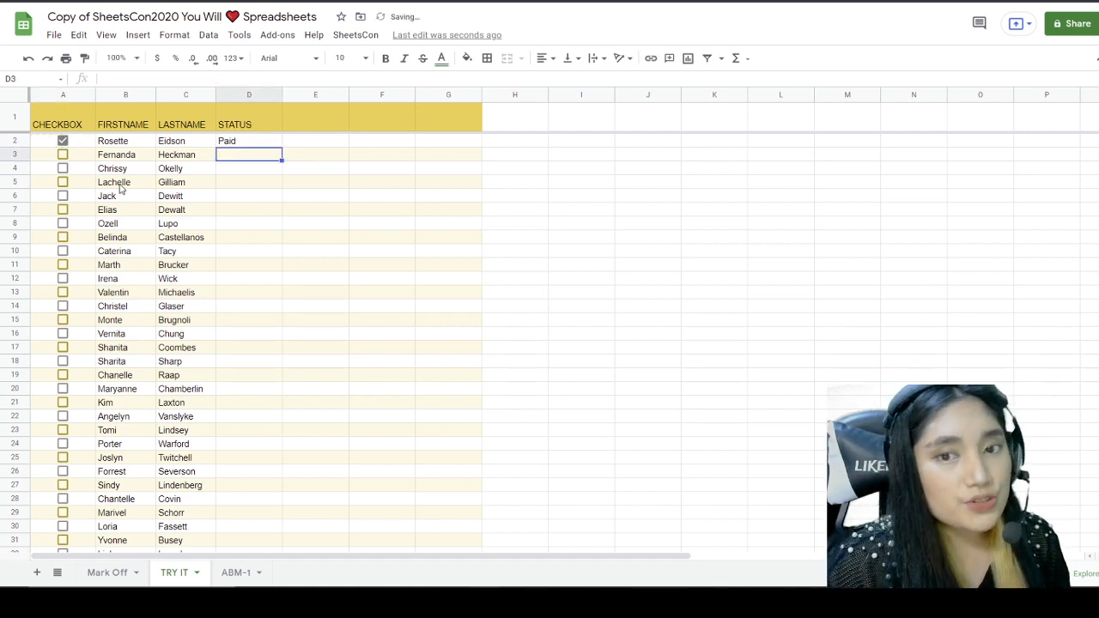
pyautogui.click(225, 144)
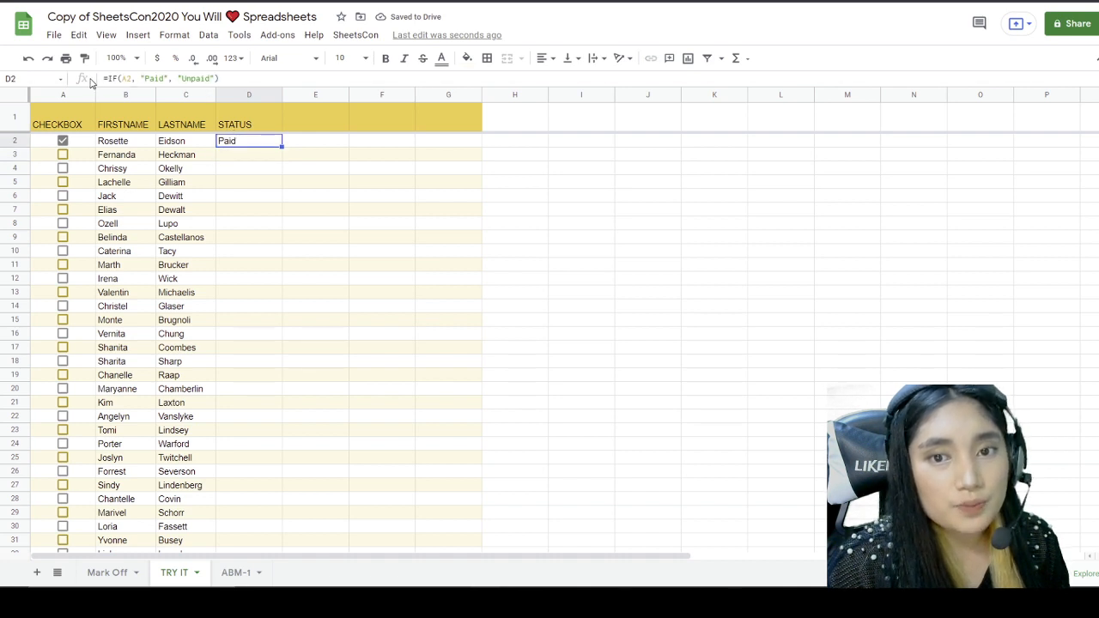
# Step: Confirm D2's formula =IF(A2, "Paid", "Unpaid") unchanged so it reads Paid
pyautogui.click(119, 79)
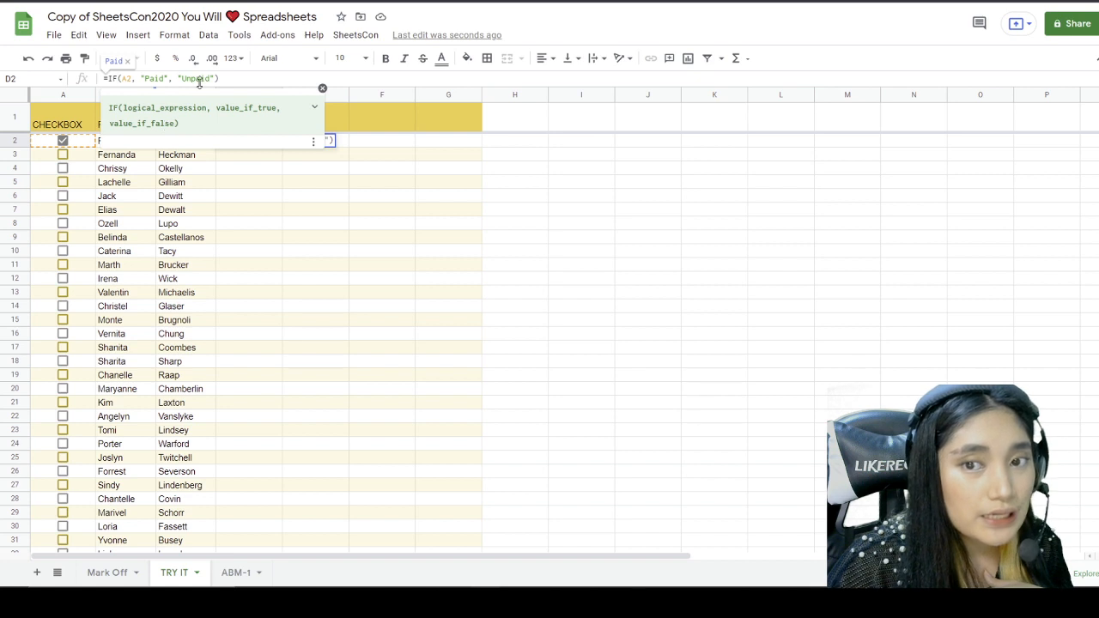
pyautogui.click(322, 87)
pyautogui.press('Return')
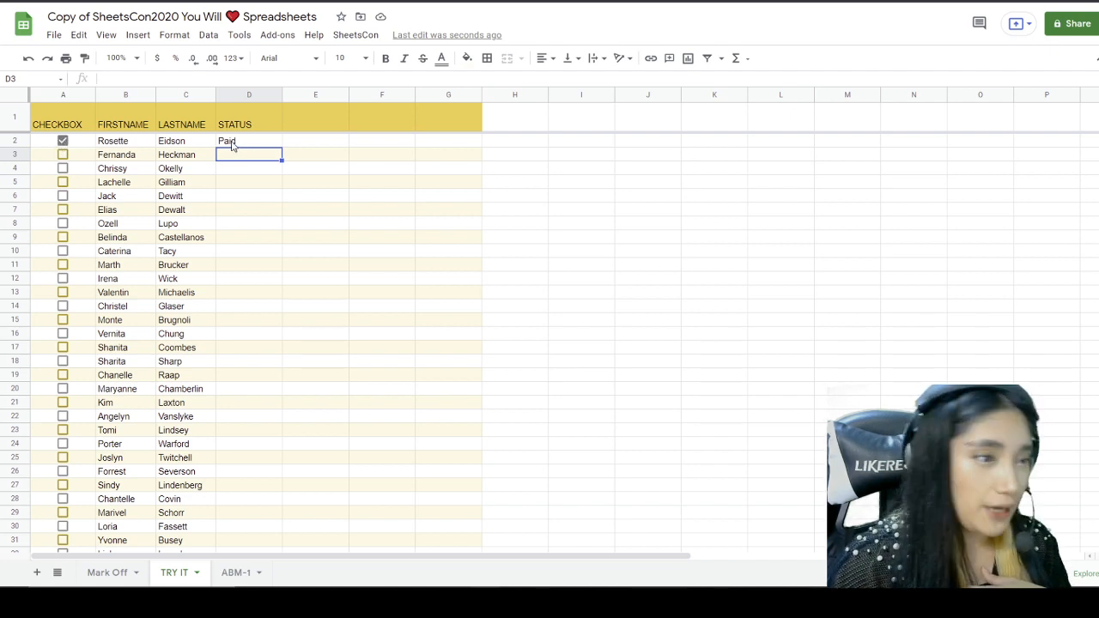
# Step: Toggle the A2 checkbox to test D2's status, leaving it unticked so D2 reads Unpaid
pyautogui.click(63, 140)
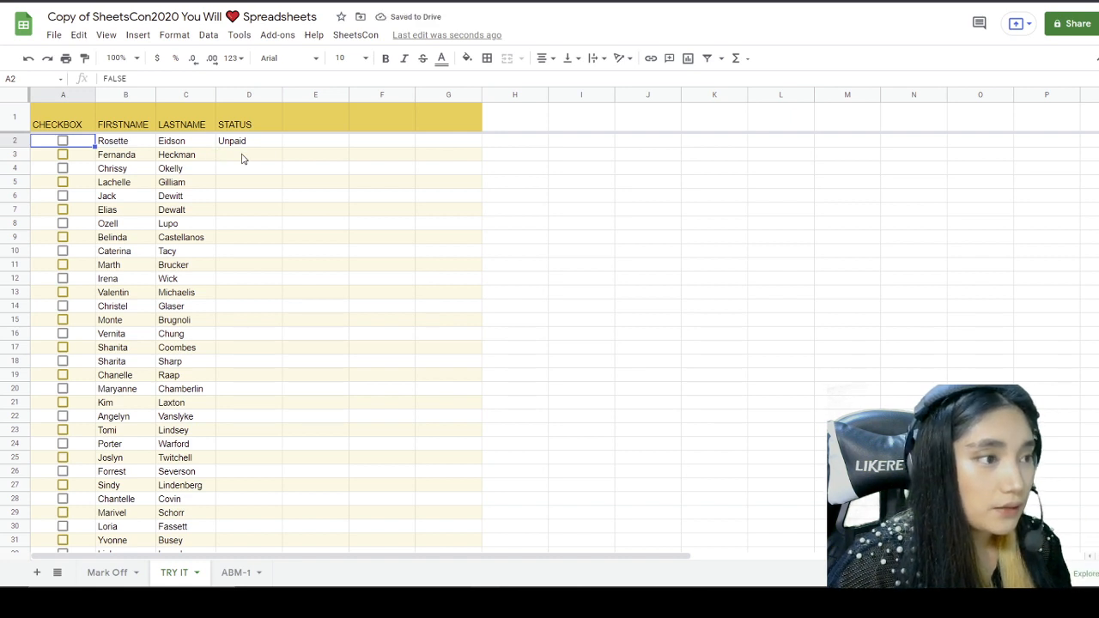
pyautogui.click(63, 141)
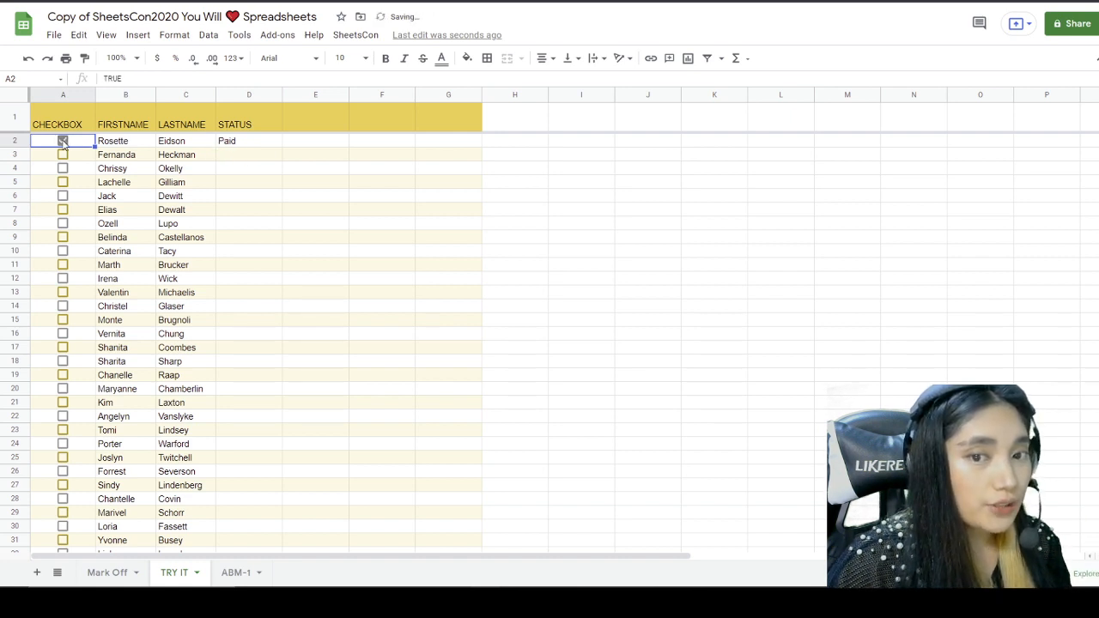
pyautogui.click(62, 141)
pyautogui.click(63, 141)
pyautogui.click(62, 141)
pyautogui.click(62, 141)
pyautogui.click(63, 141)
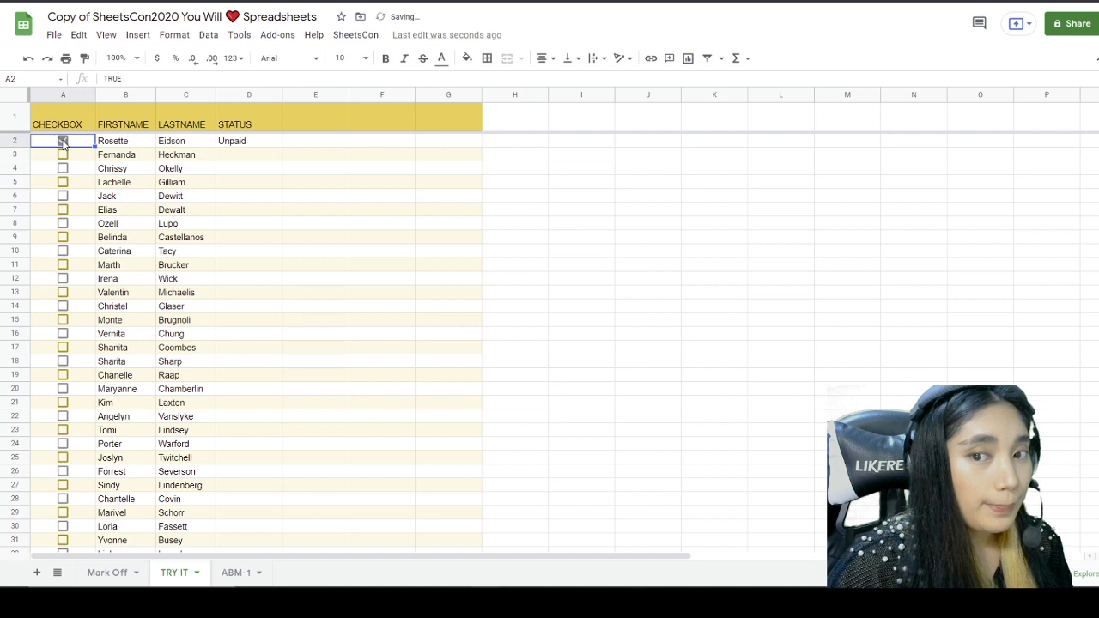
pyautogui.click(62, 141)
pyautogui.click(63, 141)
pyautogui.click(63, 141)
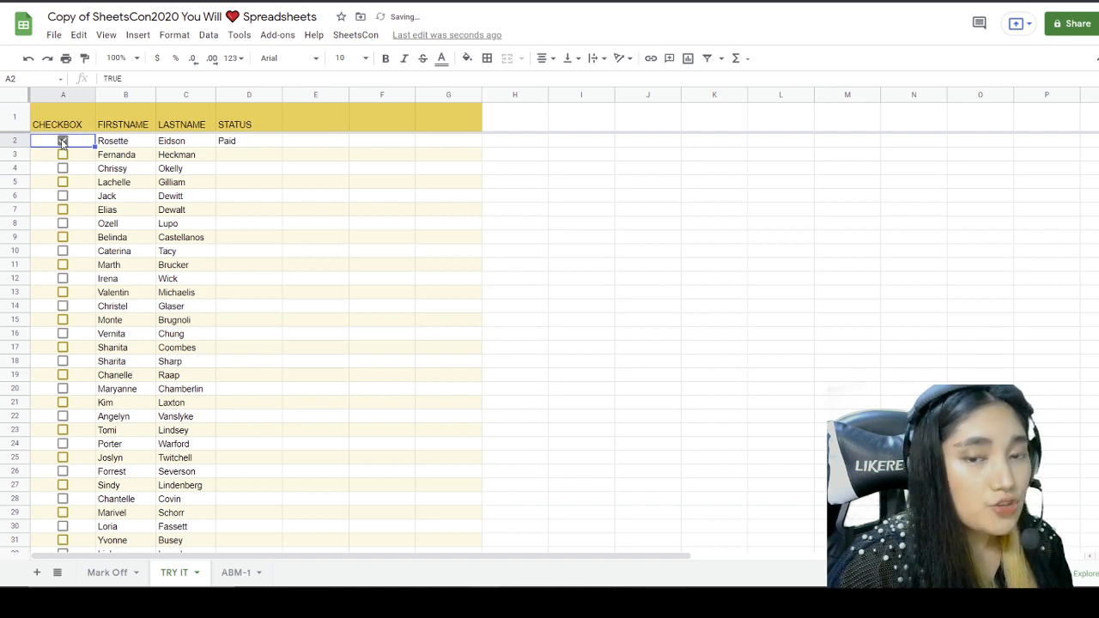
pyautogui.click(63, 141)
# Step: Fill D2's IF formula down column D to row 51
pyautogui.scroll(-8, 237, 172)
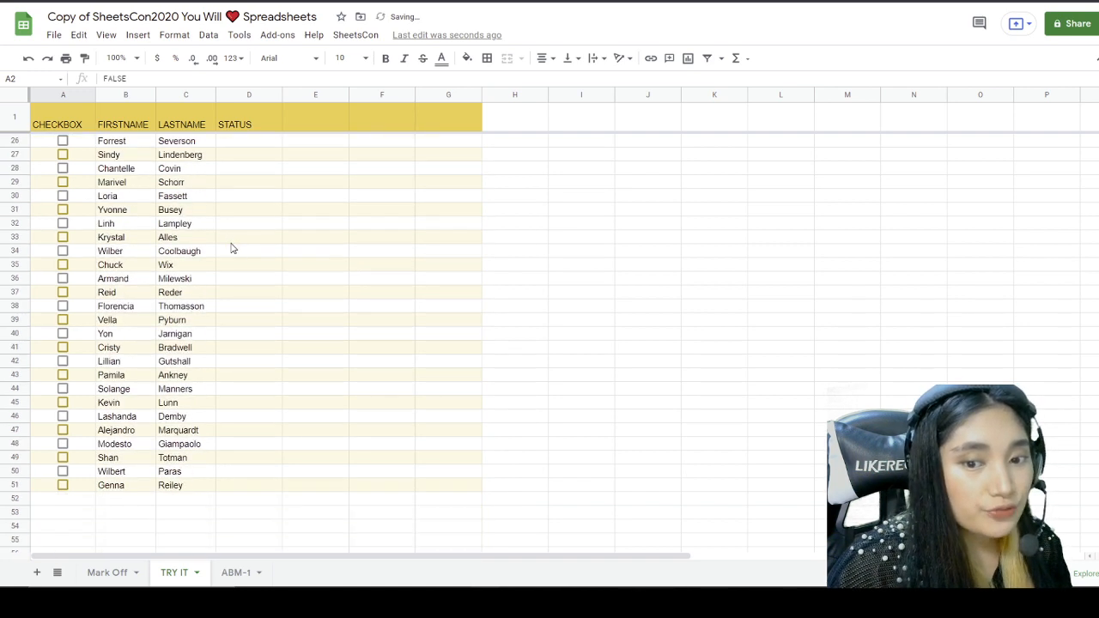
pyautogui.scroll(-3, 251, 257)
pyautogui.scroll(11, 255, 268)
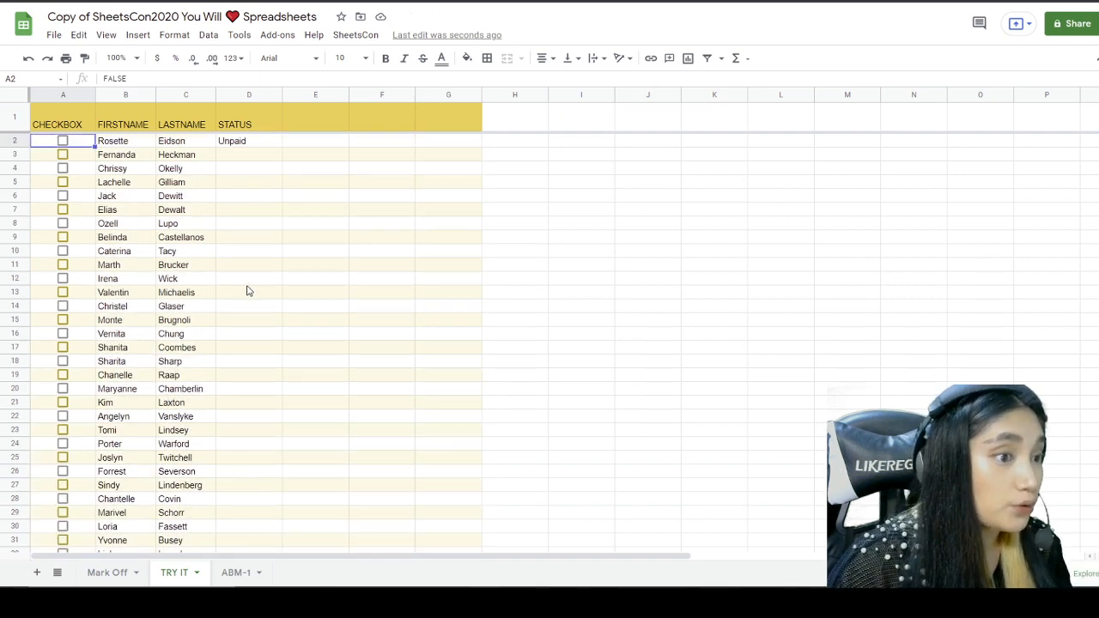
pyautogui.scroll(-10, 240, 206)
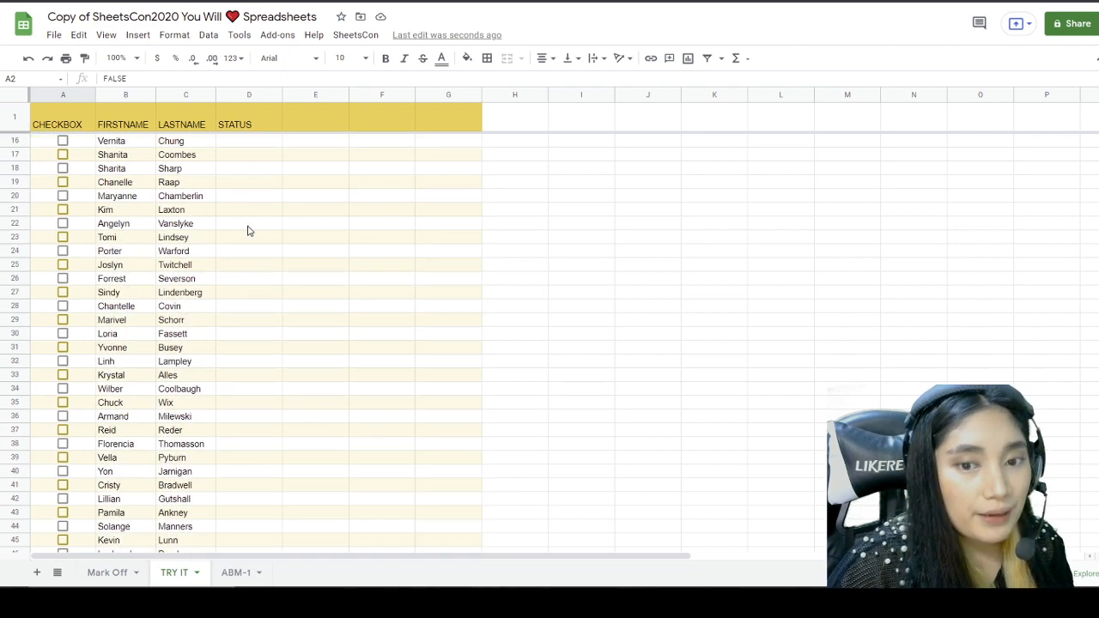
pyautogui.scroll(10, 255, 322)
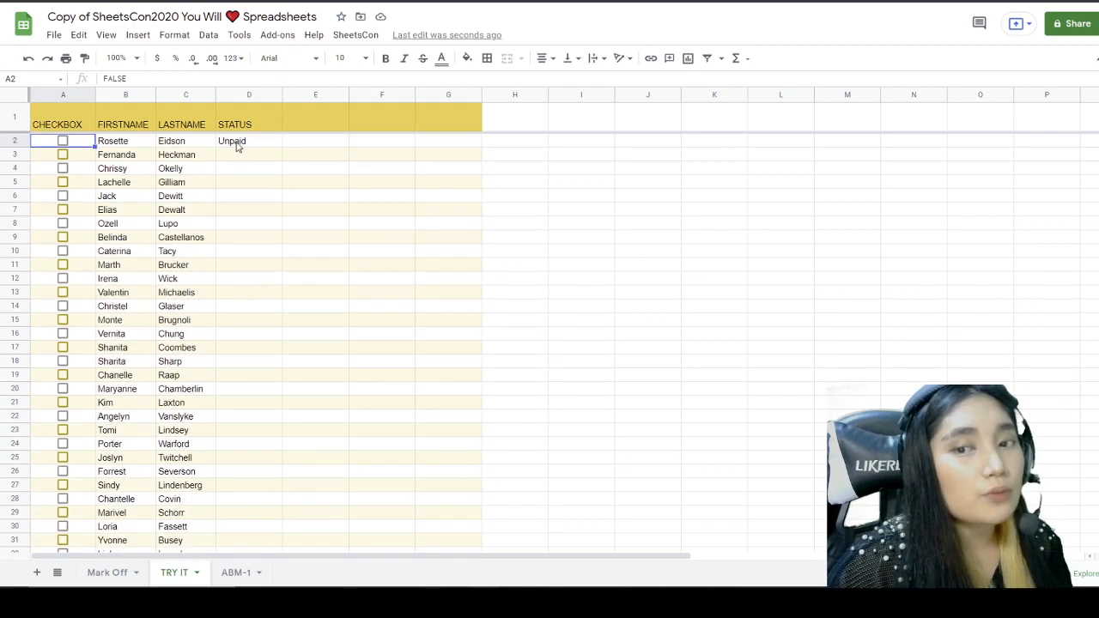
pyautogui.click(238, 145)
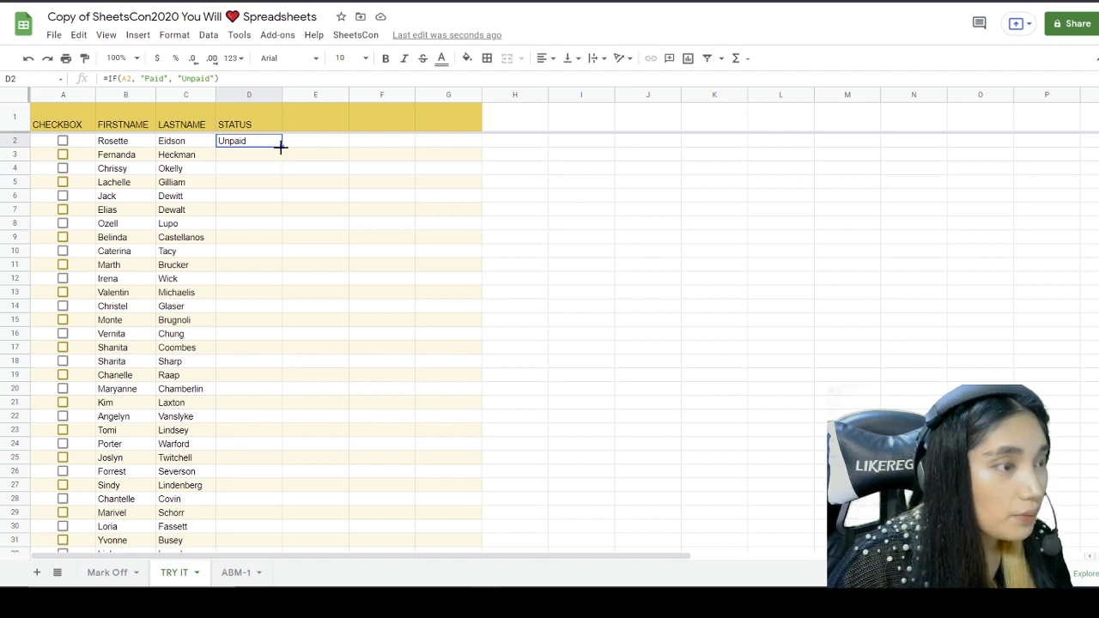
pyautogui.moveTo(279, 147); pyautogui.dragTo(273, 445)
# Step: Check the copied IF formulas in D2 through D6, then tick row 3 so D3 reads Paid
pyautogui.scroll(9, 313, 300)
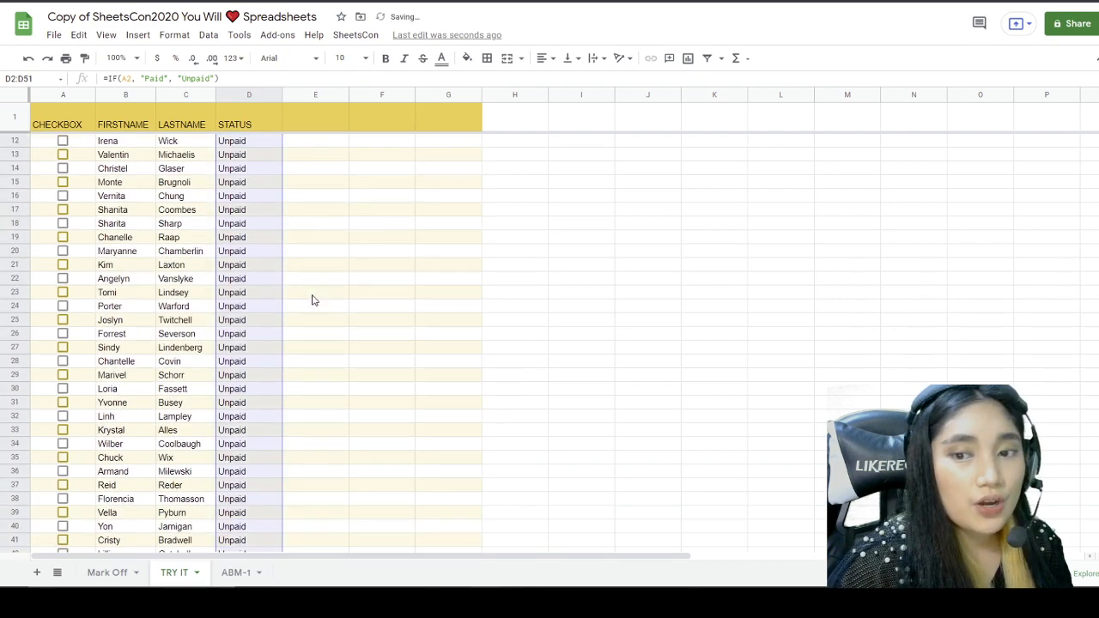
pyautogui.press('Down')
pyautogui.press('Down')
pyautogui.press('Down')
pyautogui.press('Down')
pyautogui.press('Down')
pyautogui.press('Down')
pyautogui.press('Down')
pyautogui.press('Down')
pyautogui.press('Down')
pyautogui.press('Down')
pyautogui.press('Down')
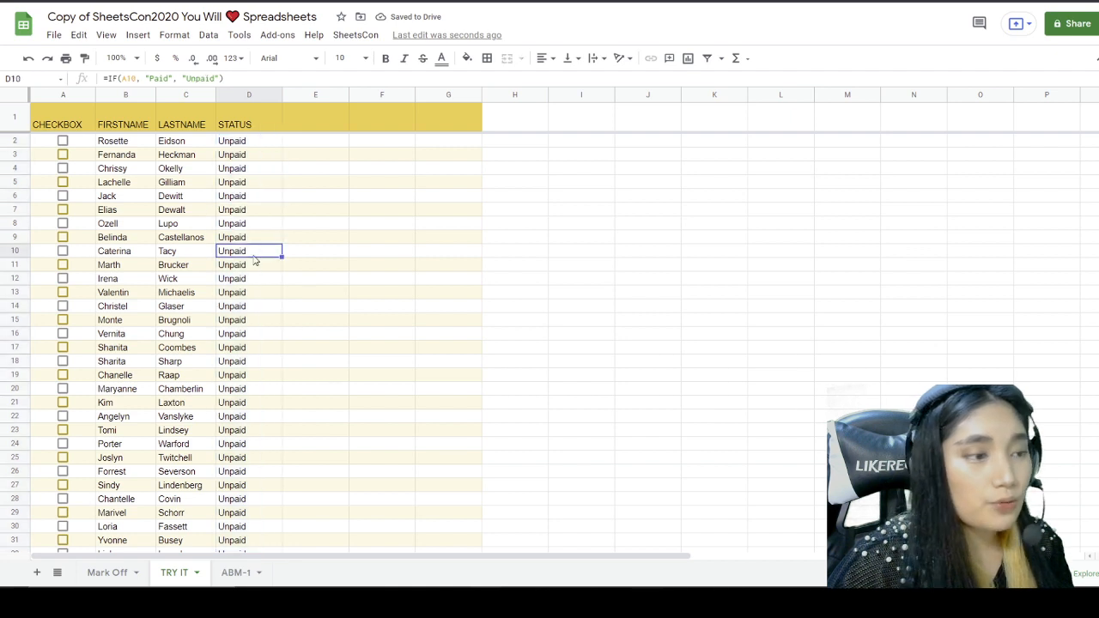
pyautogui.press('Down')
pyautogui.press('Down')
pyautogui.press('Down')
pyautogui.press('Down')
pyautogui.press('Down')
pyautogui.press('Down')
pyautogui.press('Down')
pyautogui.press('Down')
pyautogui.press('Down')
pyautogui.press('Down')
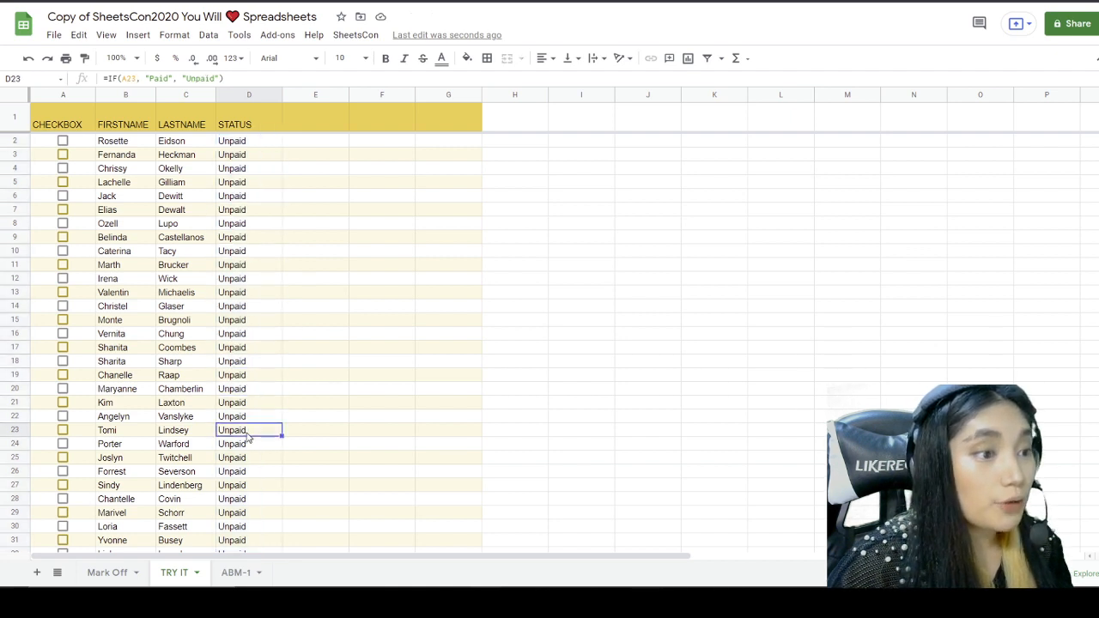
pyautogui.click(243, 141)
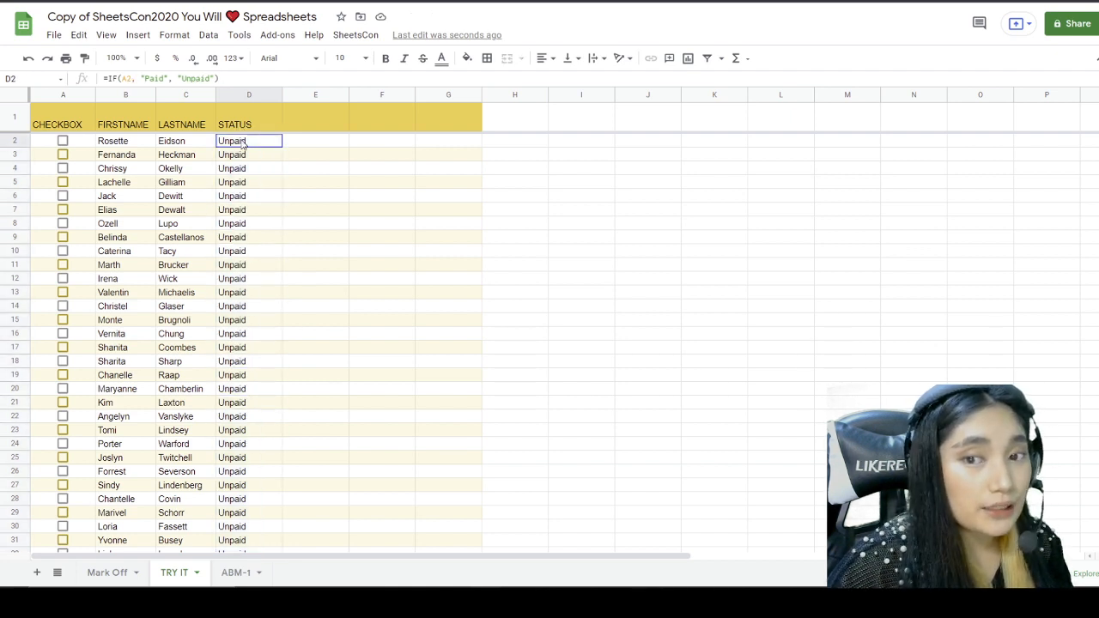
pyautogui.click(240, 158)
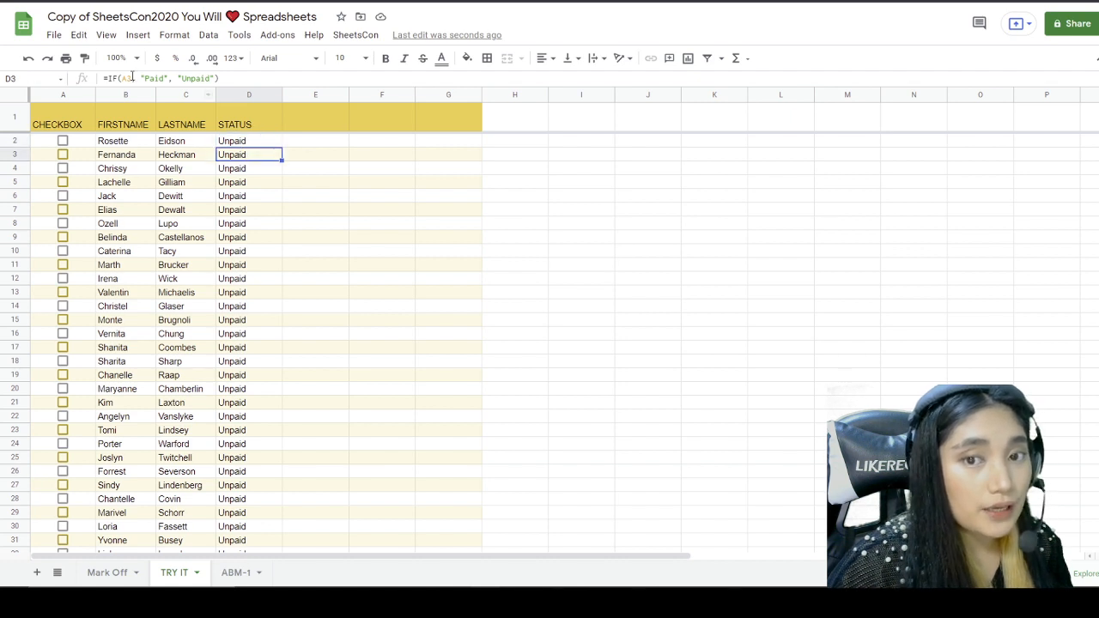
pyautogui.click(248, 142)
pyautogui.click(243, 162)
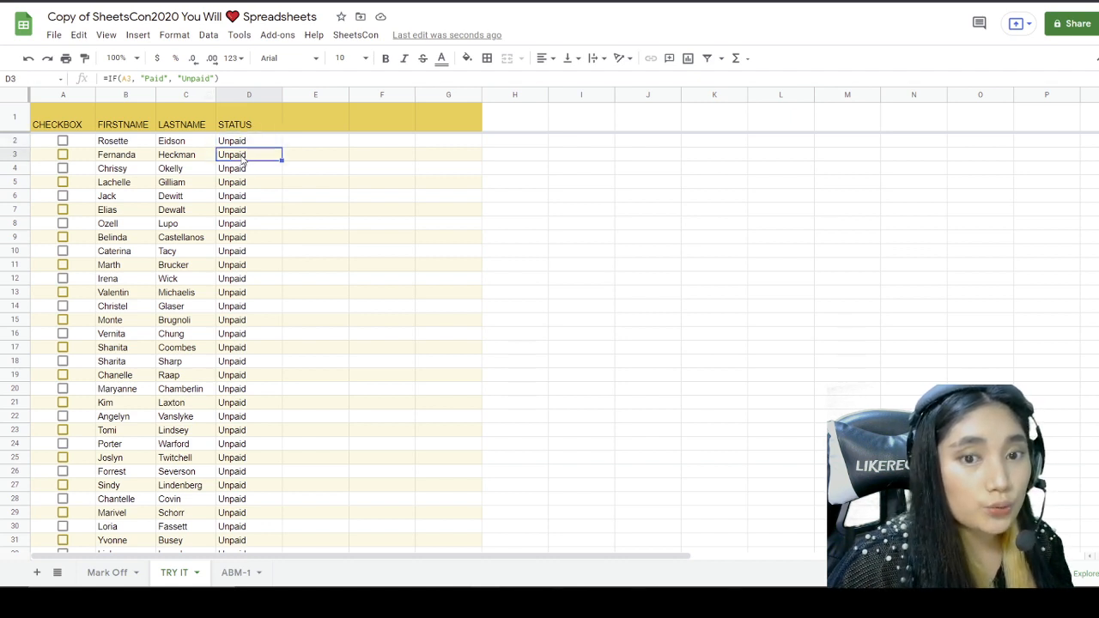
pyautogui.click(245, 170)
pyautogui.click(246, 184)
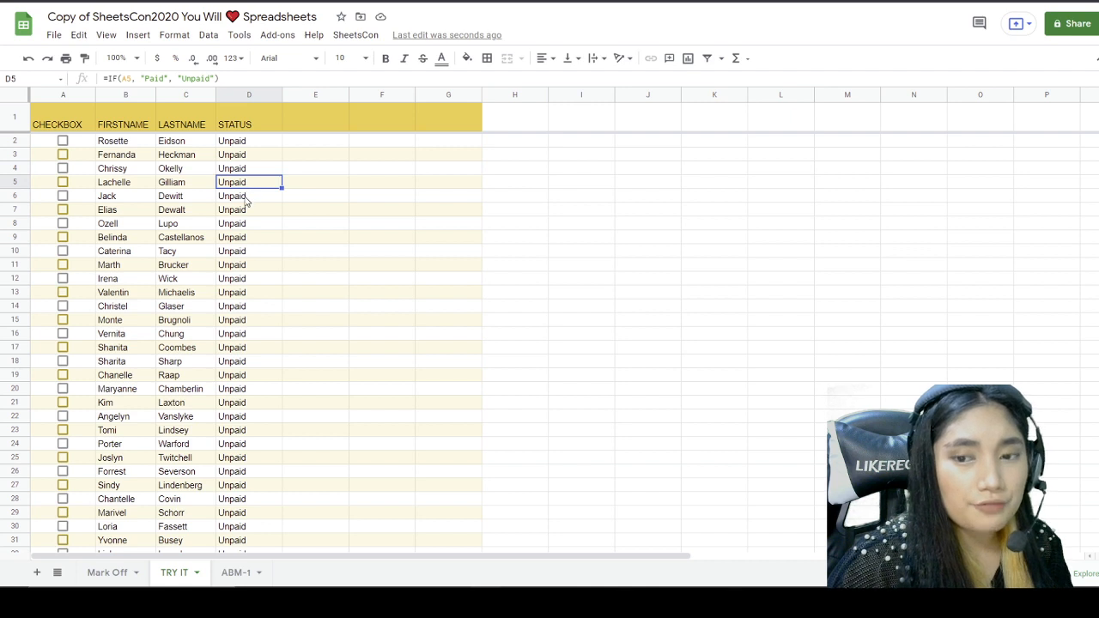
pyautogui.click(246, 198)
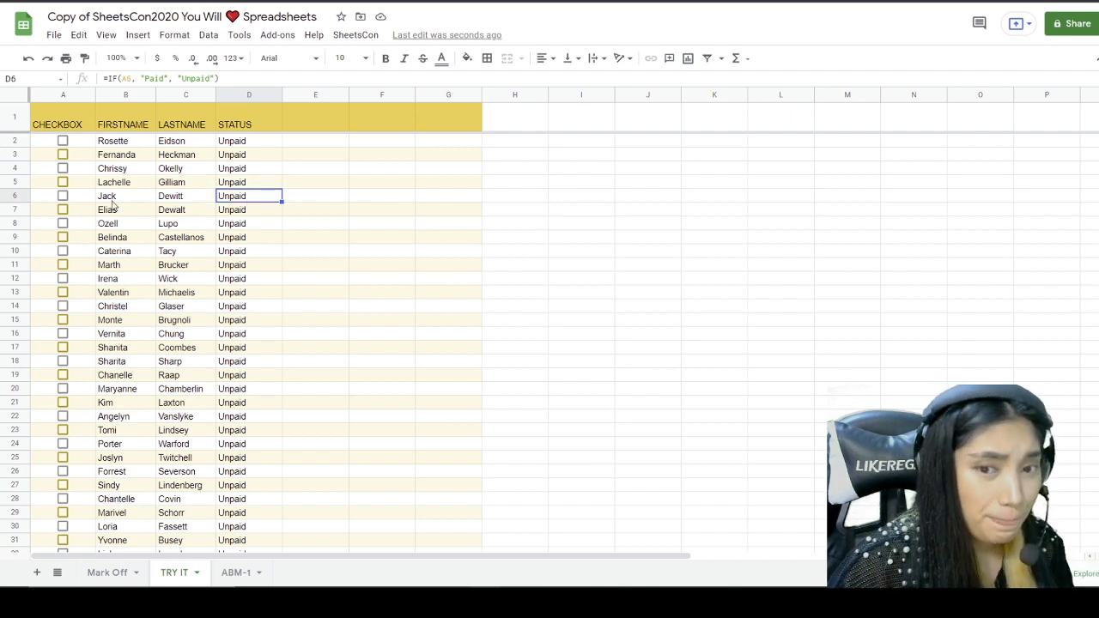
pyautogui.click(63, 154)
# Step: Tick the checkboxes for rows 5, 9, 12, 15, 16, 17, 18, 21 and 23 to mark them Paid
pyautogui.click(73, 184)
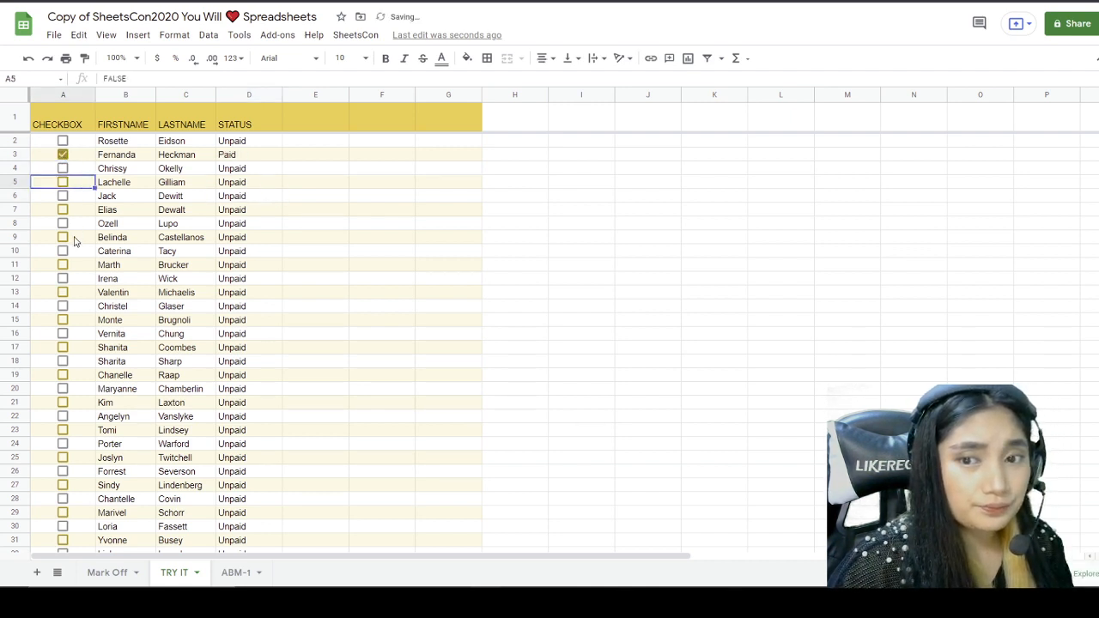
pyautogui.click(63, 237)
pyautogui.click(62, 278)
pyautogui.click(63, 324)
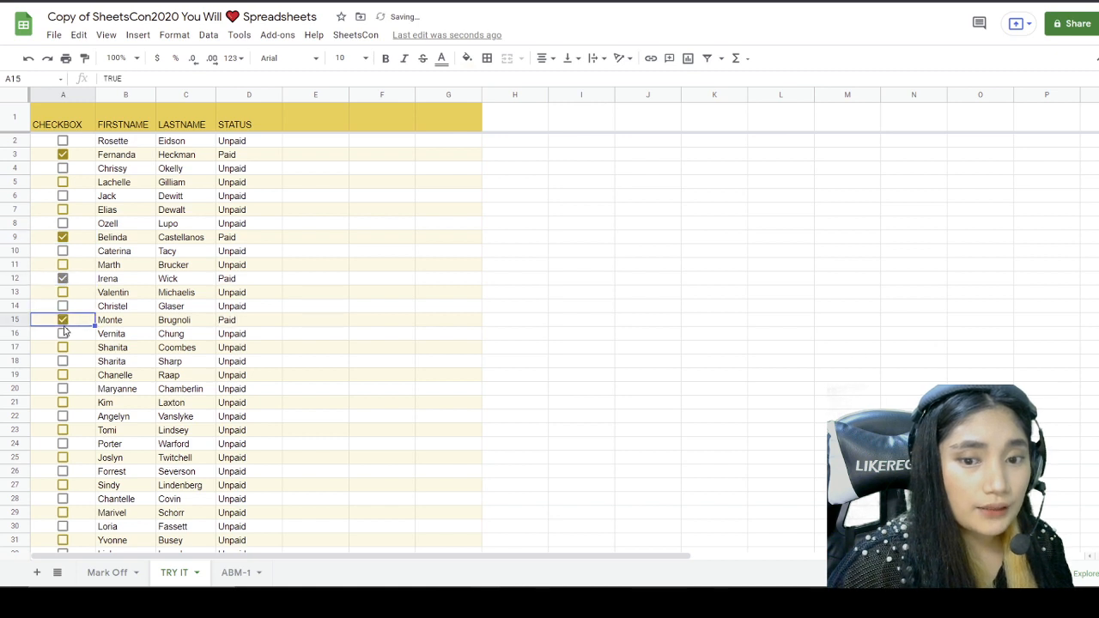
pyautogui.scroll(-3, 64, 330)
pyautogui.click(63, 333)
pyautogui.click(63, 305)
pyautogui.click(63, 264)
pyautogui.click(62, 237)
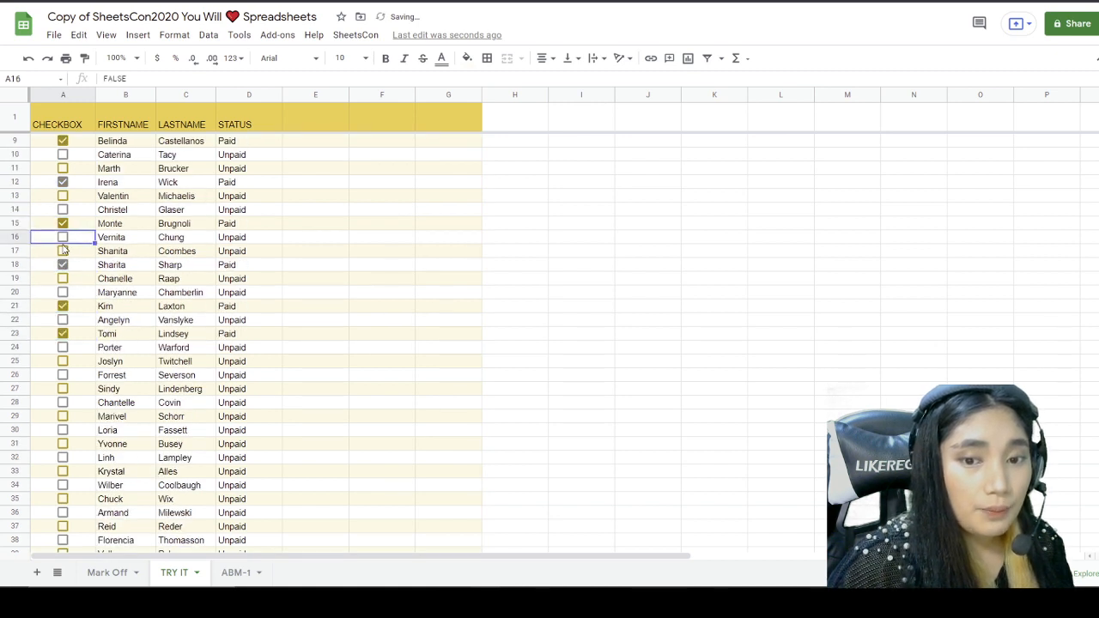
pyautogui.click(63, 250)
# Step: Tick rows 25, 27, 29, 31, 33, 35, 37, 39, 42, 44, 45, 46, 48 and 50 as Paid
pyautogui.scroll(-5, 65, 266)
pyautogui.click(62, 278)
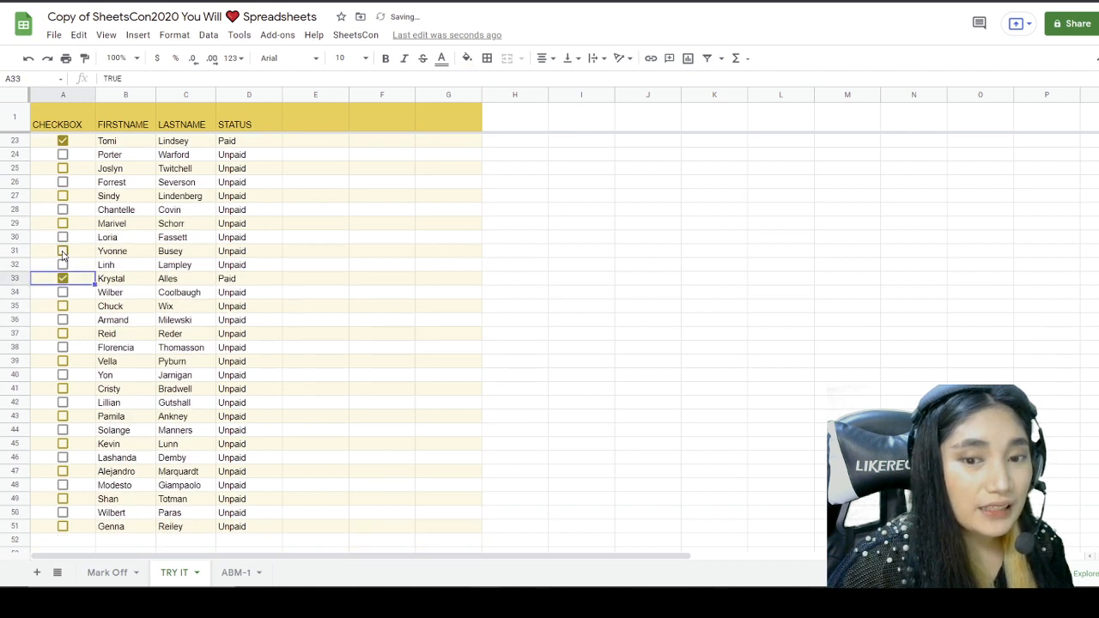
pyautogui.click(62, 250)
pyautogui.click(63, 223)
pyautogui.click(62, 196)
pyautogui.click(63, 168)
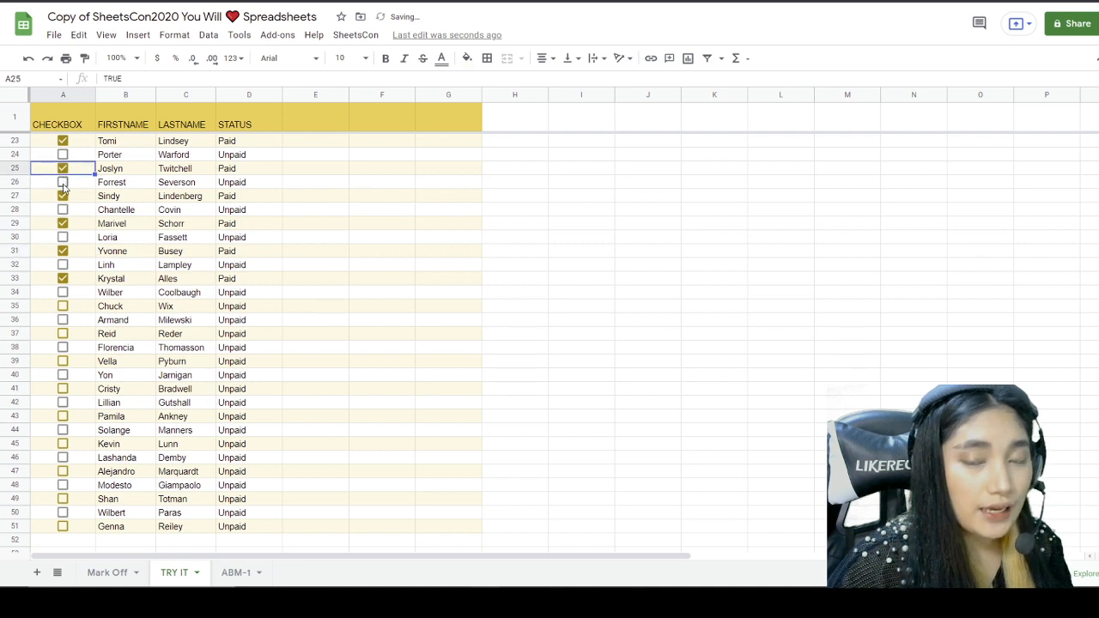
pyautogui.scroll(-3, 66, 296)
pyautogui.click(63, 291)
pyautogui.click(62, 320)
pyautogui.click(62, 264)
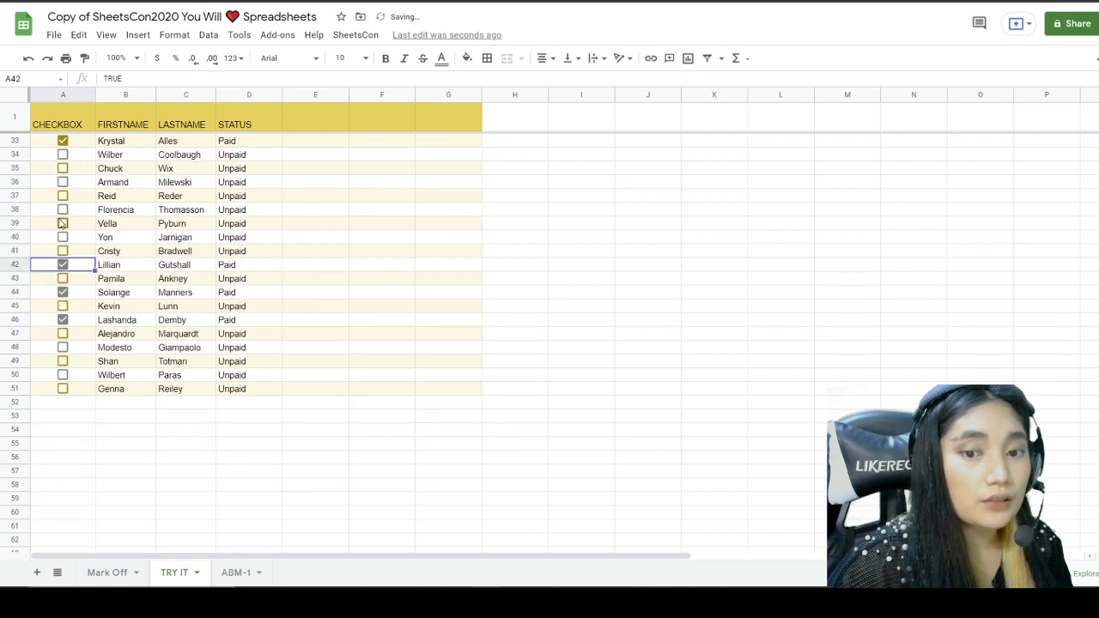
pyautogui.click(63, 223)
pyautogui.click(63, 169)
pyautogui.click(63, 196)
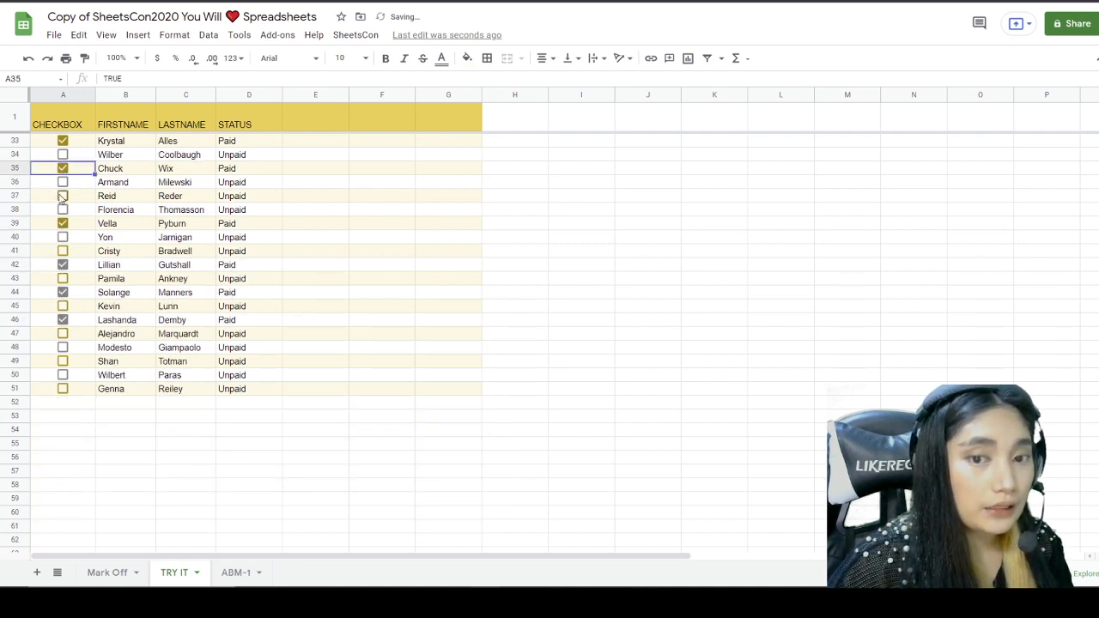
pyautogui.click(63, 347)
pyautogui.click(63, 374)
pyautogui.click(63, 306)
# Step: Back at the top, tick rows 4, 5, 7 and 10 as Paid
pyautogui.scroll(10, 64, 309)
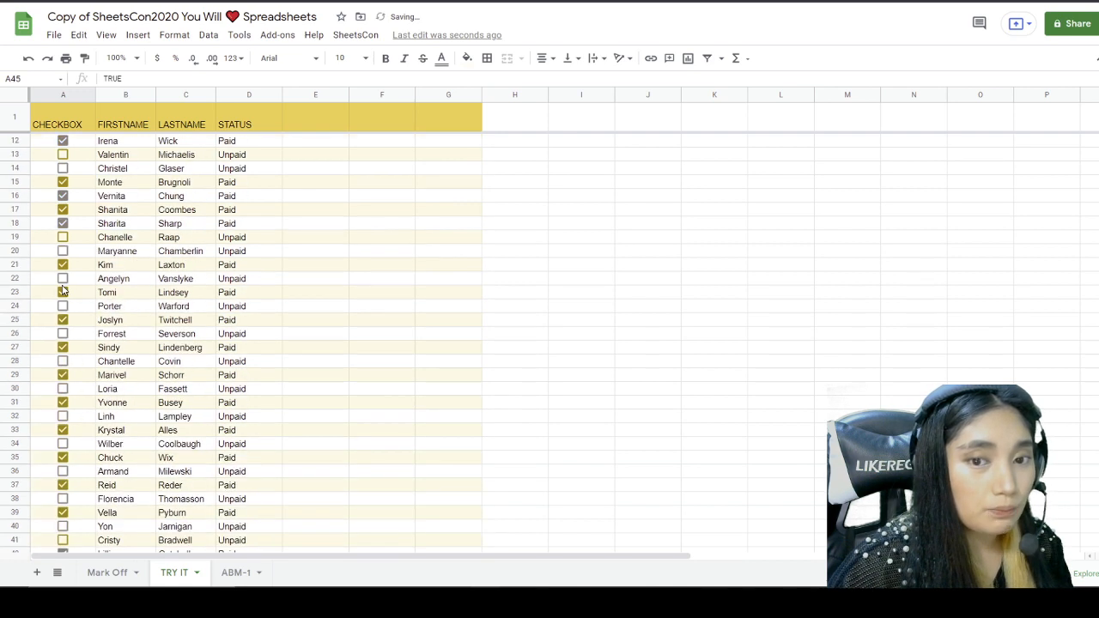
pyautogui.click(63, 182)
pyautogui.click(62, 168)
pyautogui.click(63, 209)
pyautogui.click(62, 251)
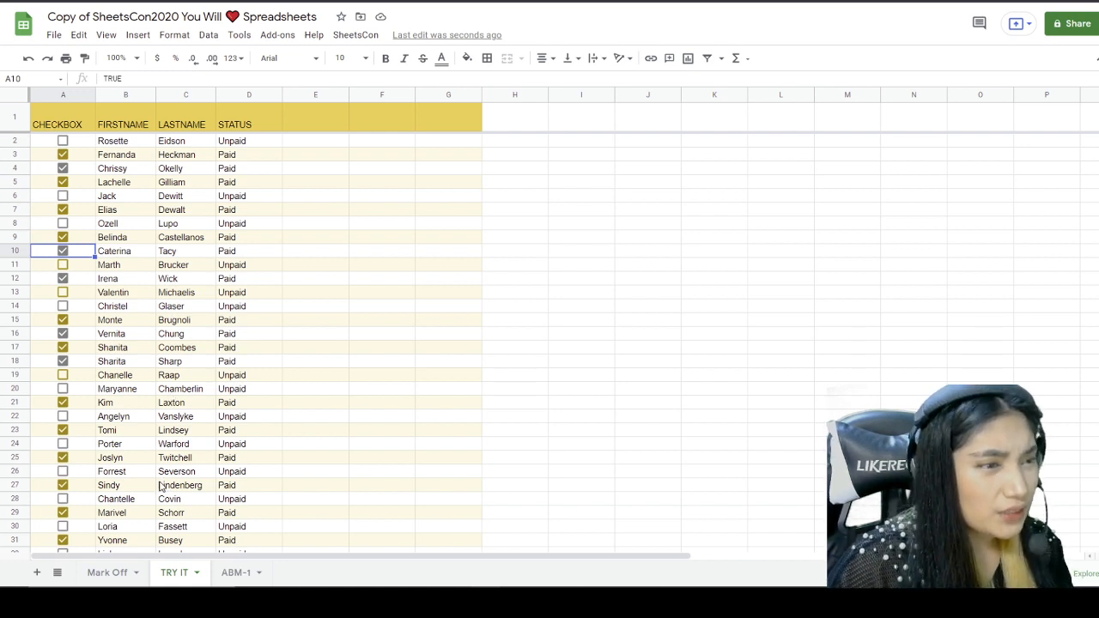
pyautogui.click(107, 572)
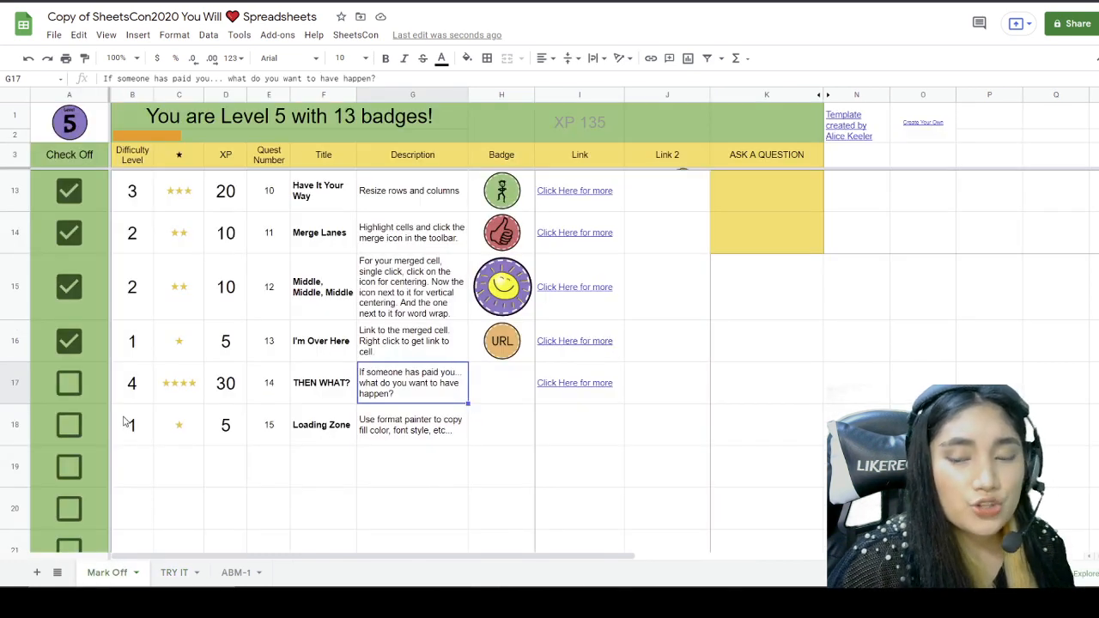
pyautogui.click(70, 386)
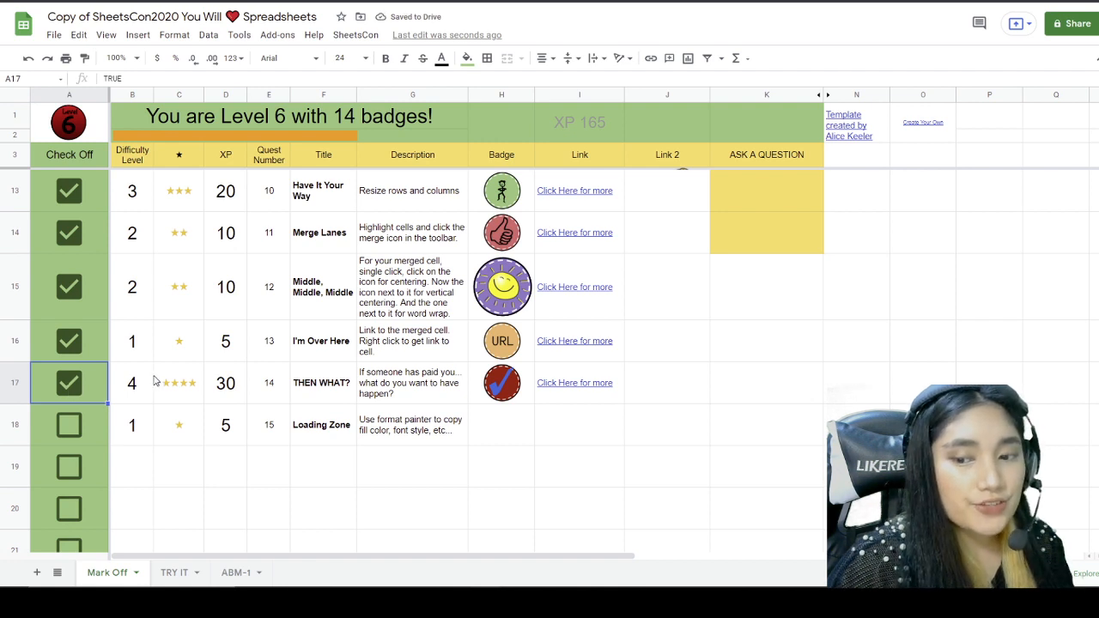
pyautogui.click(262, 430)
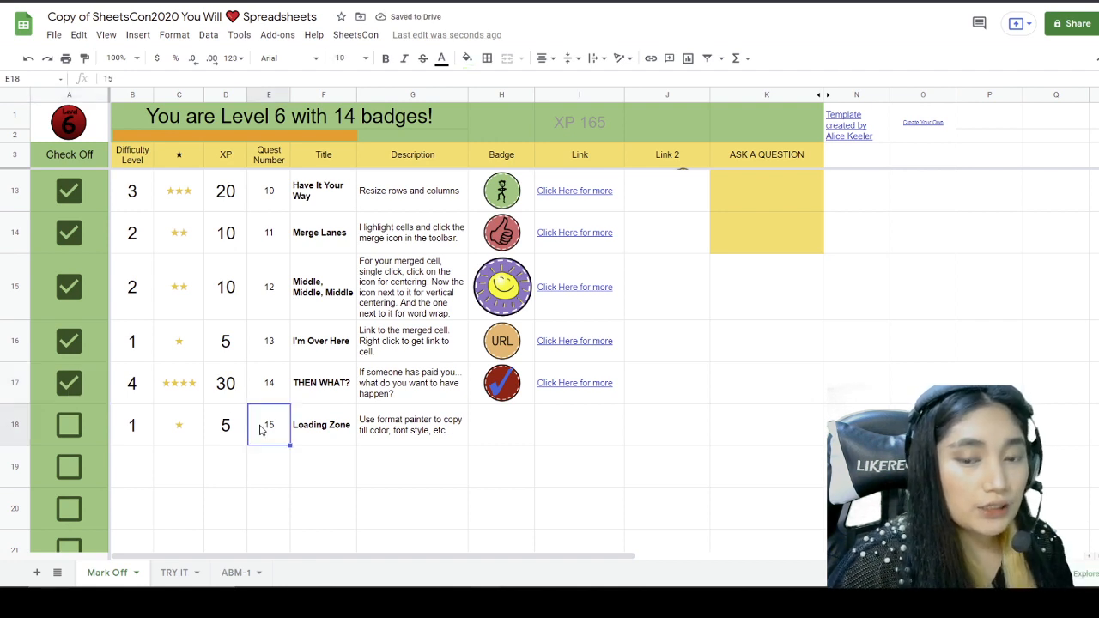
pyautogui.click(324, 436)
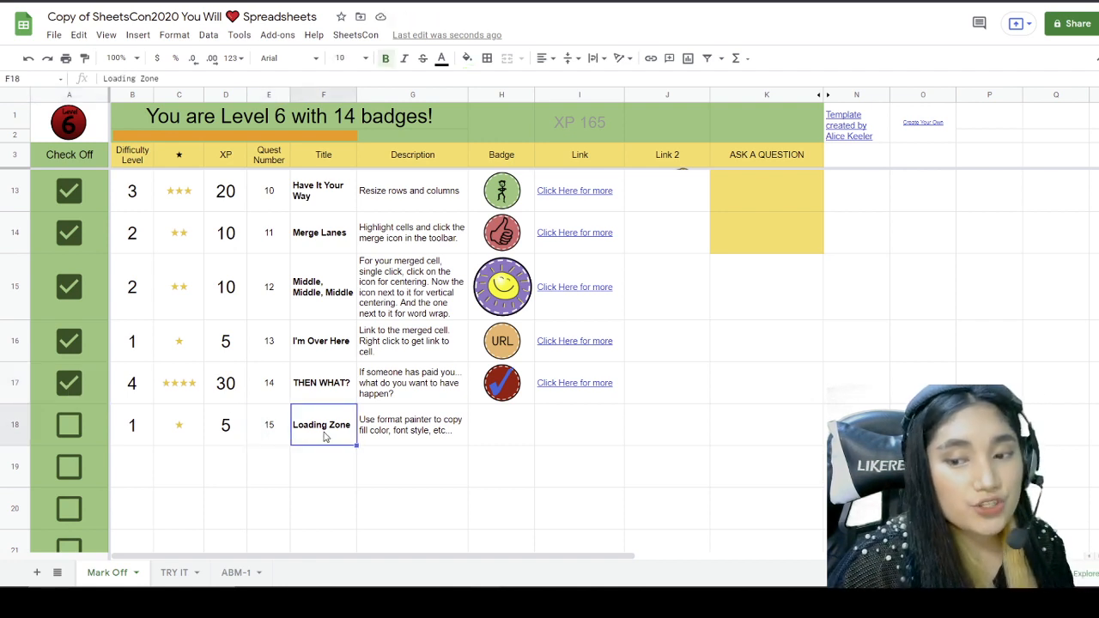
pyautogui.click(400, 437)
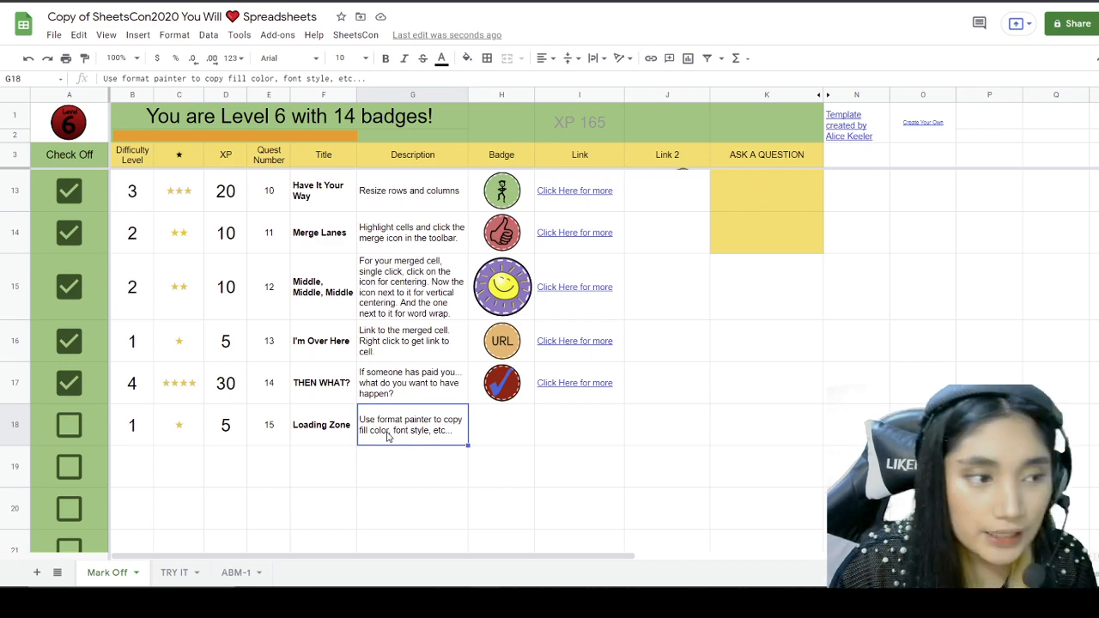
# Step: On TRY IT, copy the header and banding format of E1:G51 onto columns H through J
pyautogui.click(225, 573)
pyautogui.click(182, 572)
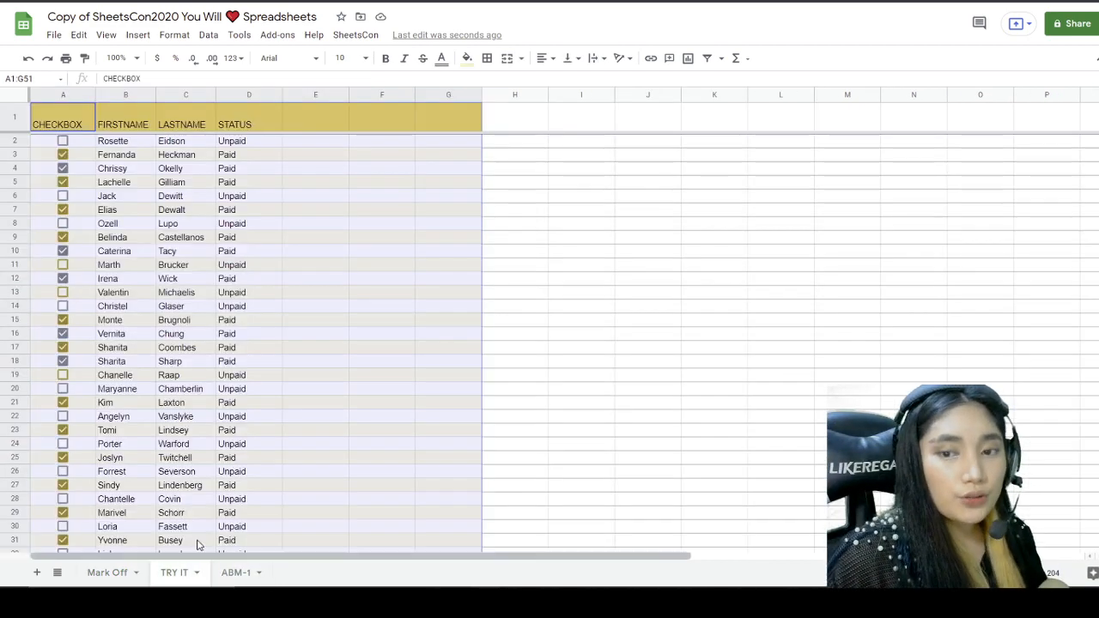
pyautogui.click(270, 294)
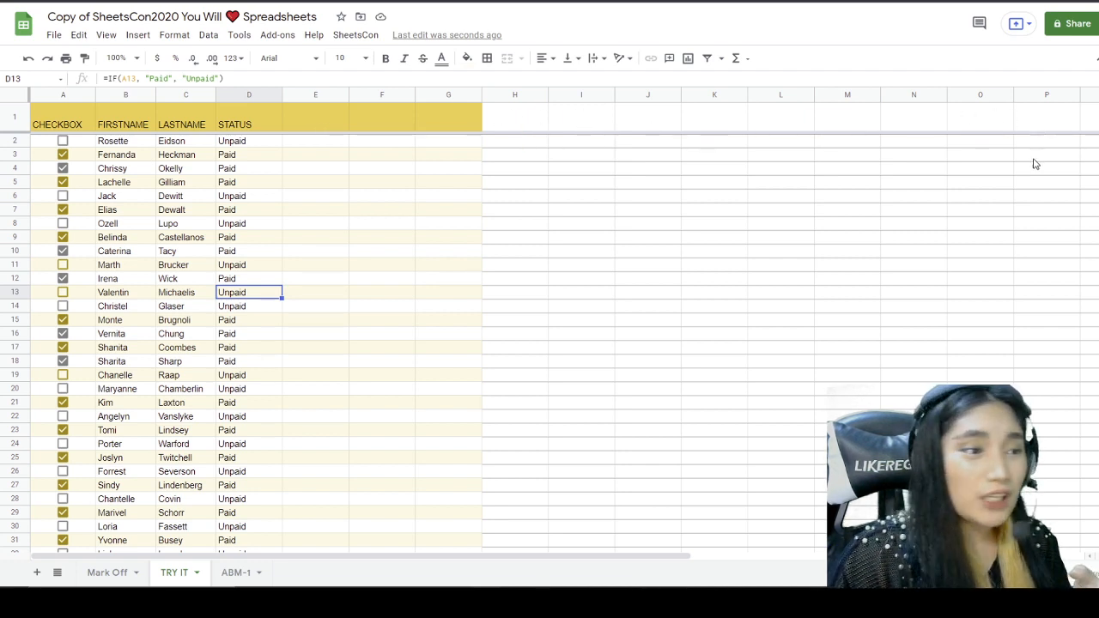
pyautogui.moveTo(315, 112); pyautogui.dragTo(428, 361)
pyautogui.scroll(5, 425, 361)
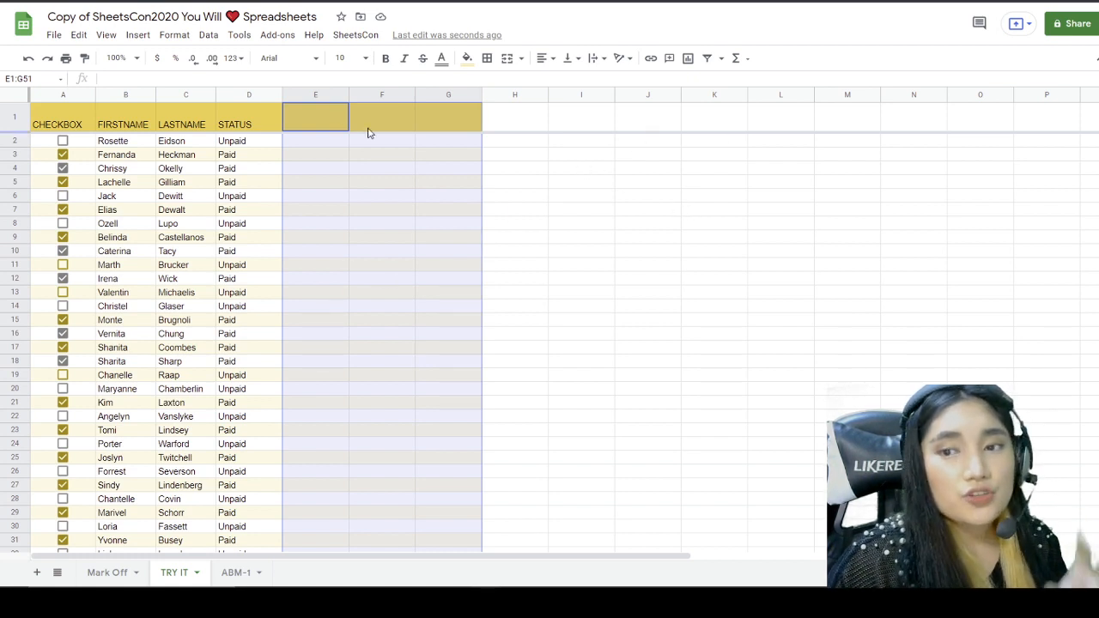
pyautogui.click(87, 60)
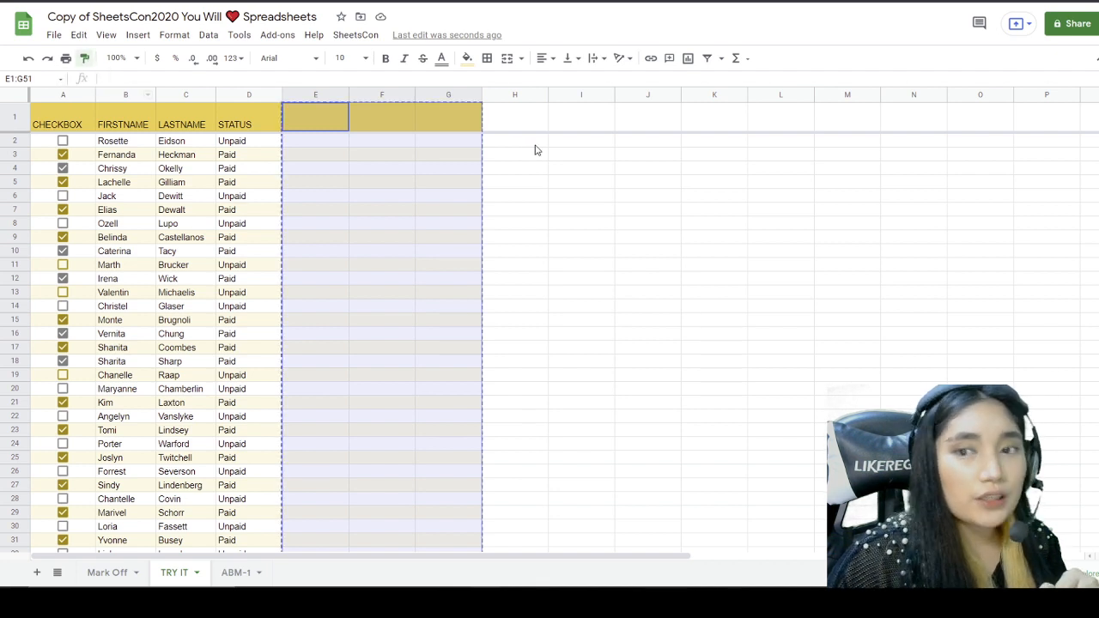
pyautogui.scroll(-7, 375, 299)
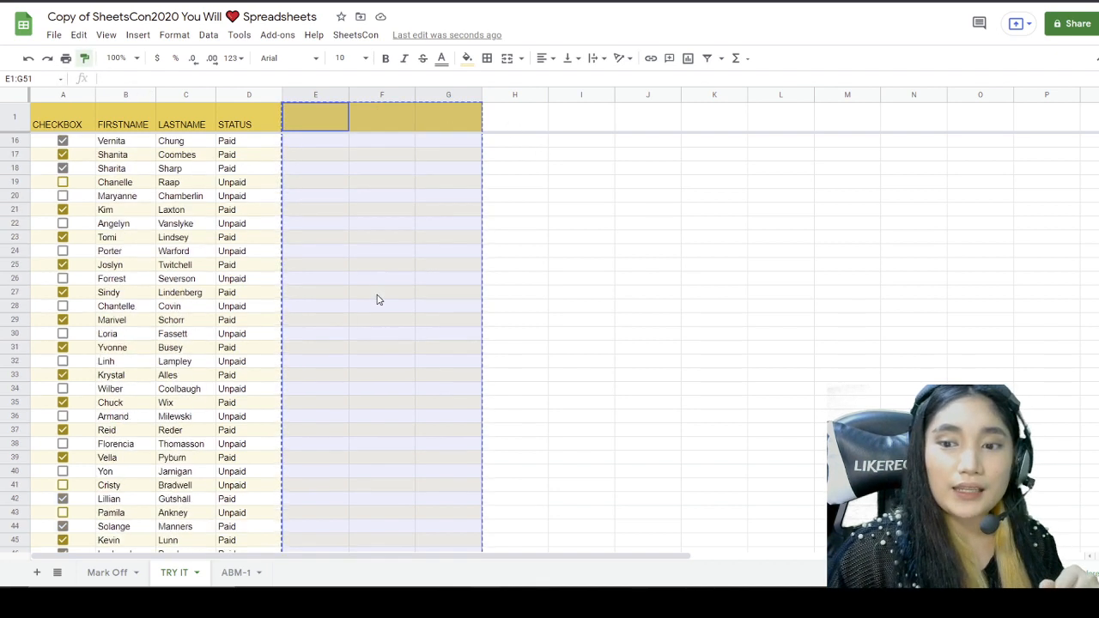
pyautogui.scroll(7, 388, 351)
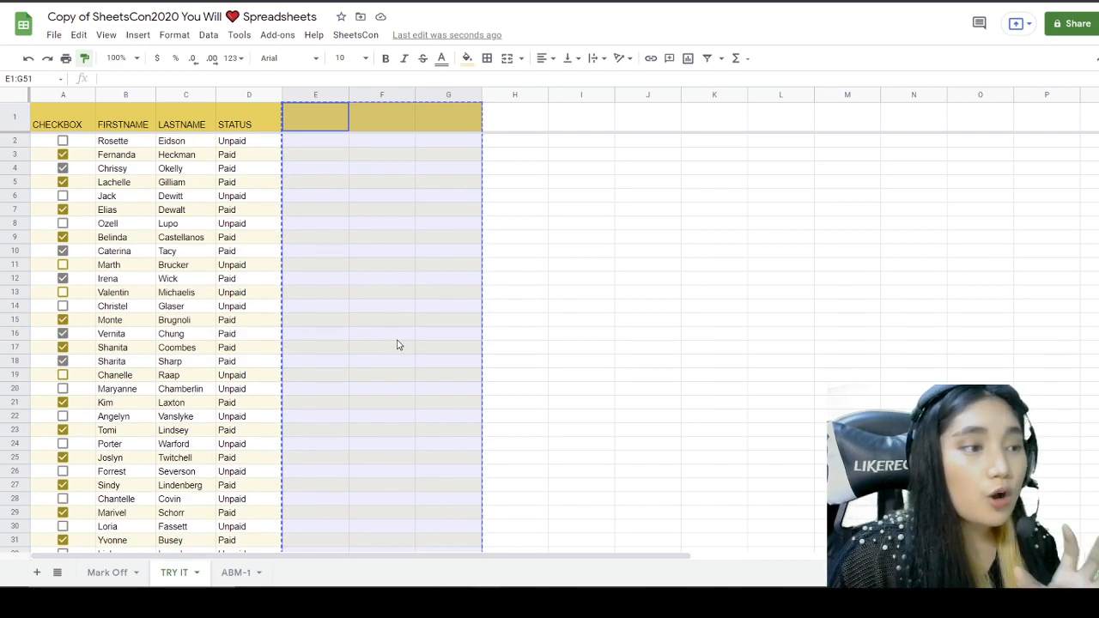
pyautogui.click(521, 122)
pyautogui.hotkey('ctrl', 'v')
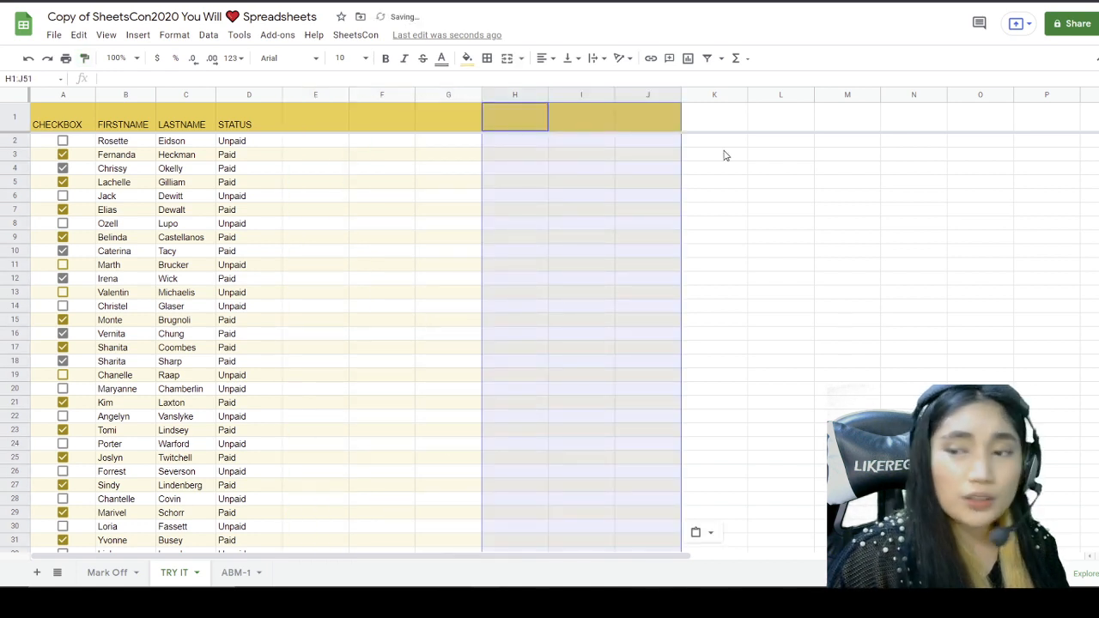
# Step: Paint the same format onto columns K through M and N through P, then return to Mark Off
pyautogui.scroll(-3, 676, 388)
pyautogui.scroll(3, 643, 412)
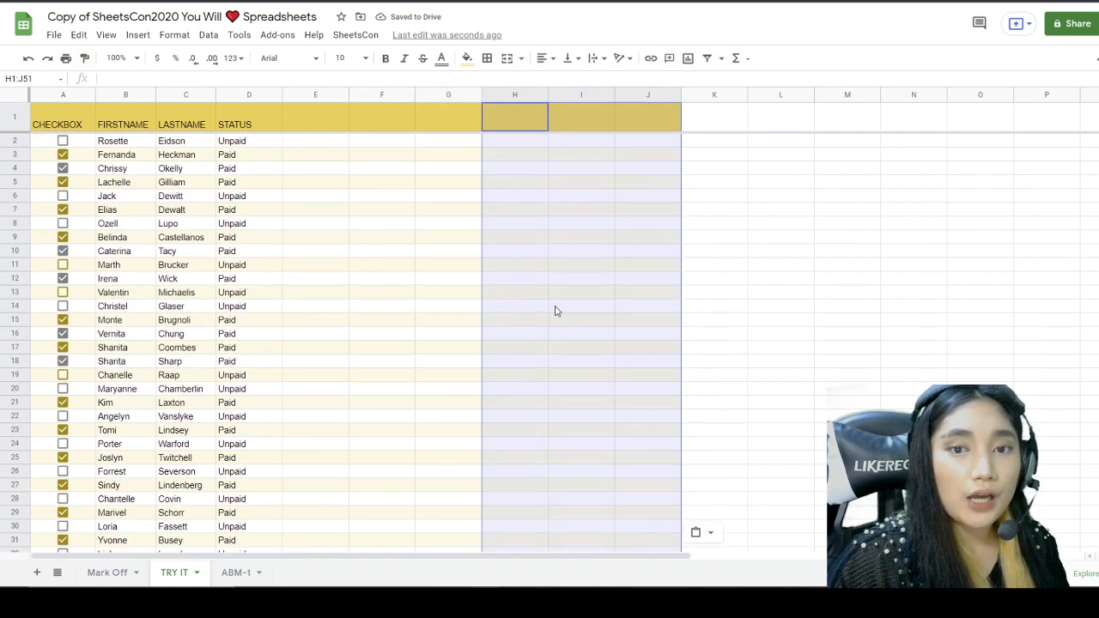
pyautogui.click(84, 59)
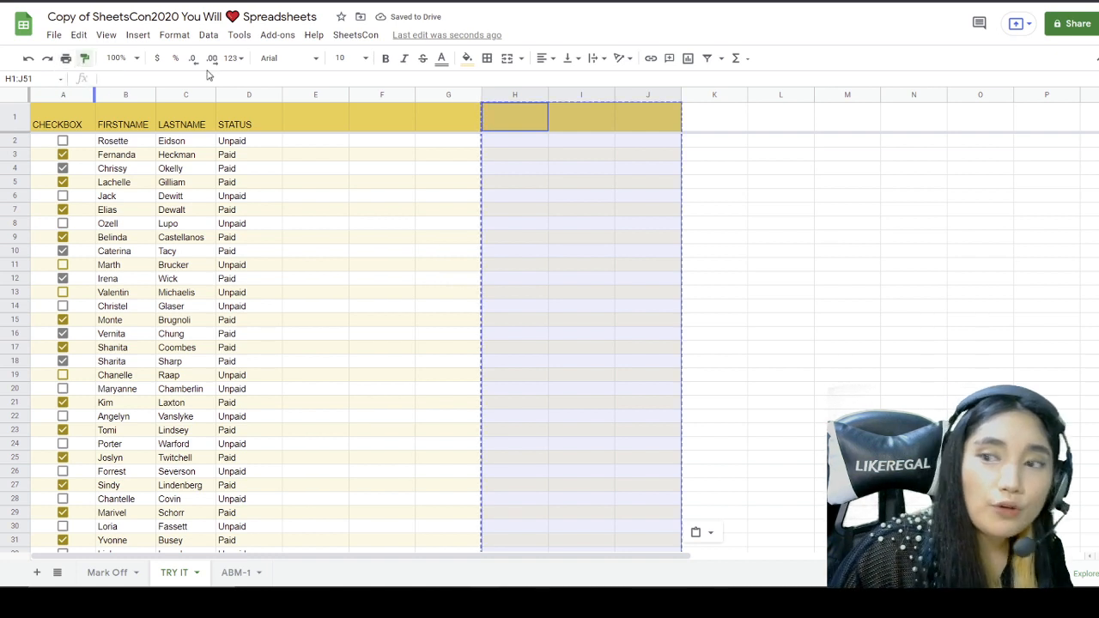
pyautogui.click(720, 125)
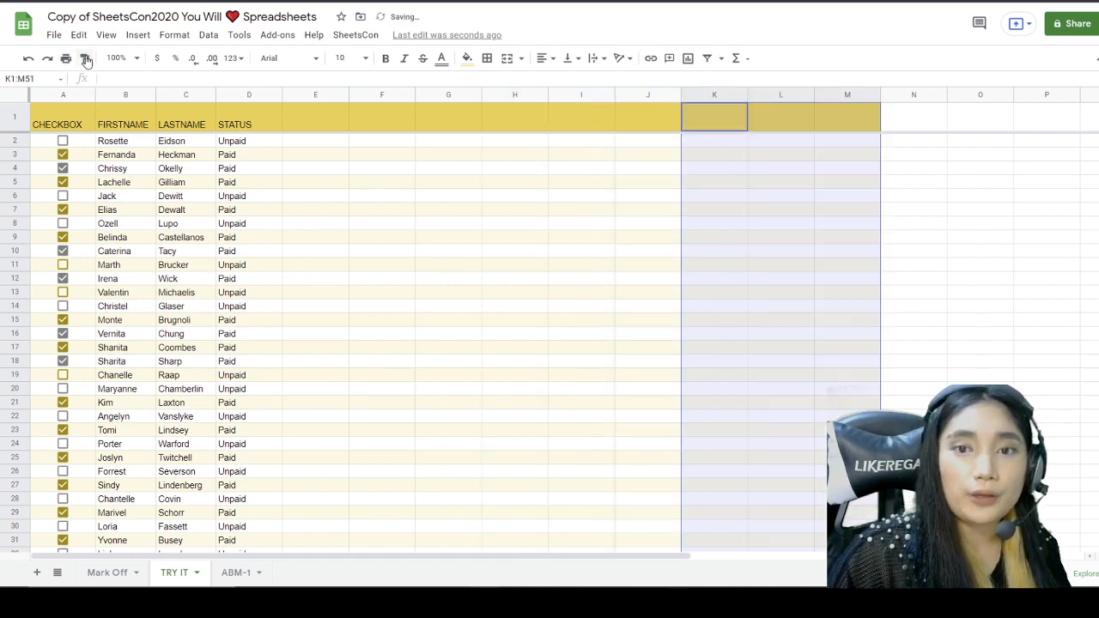
pyautogui.click(85, 58)
pyautogui.click(914, 124)
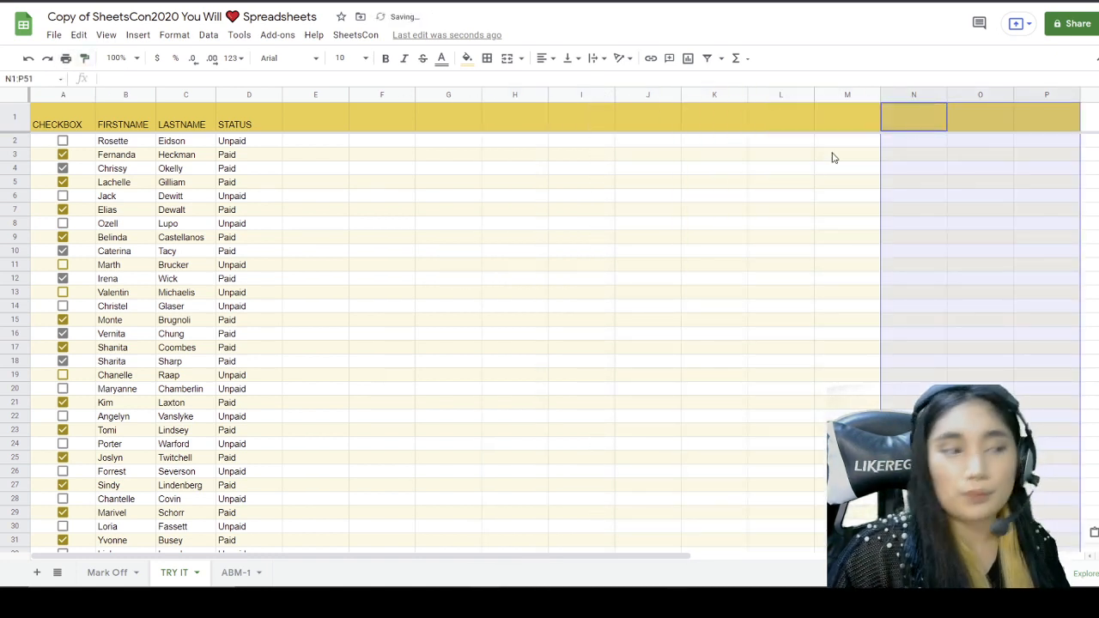
pyautogui.click(748, 278)
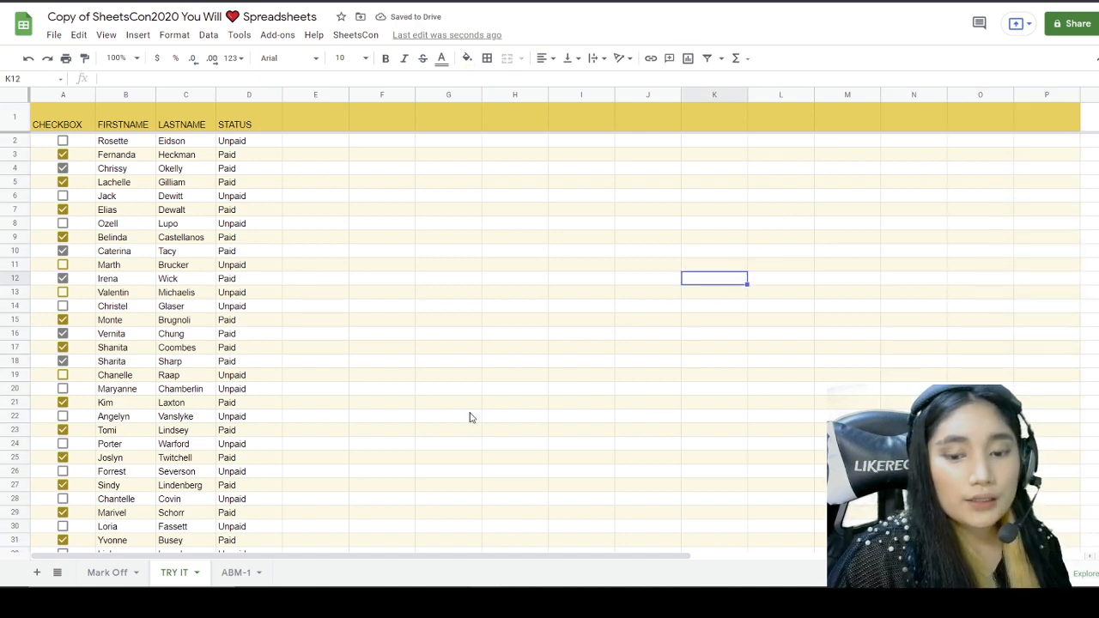
pyautogui.click(118, 574)
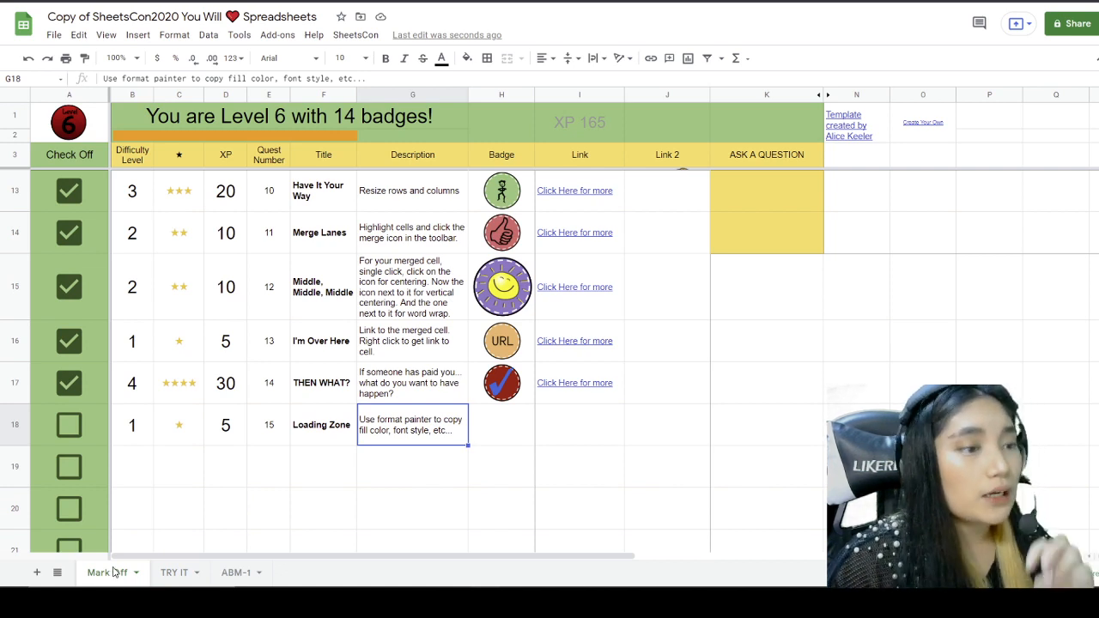
# Step: Clear the full-table selection on the TRY IT sheet
pyautogui.click(248, 572)
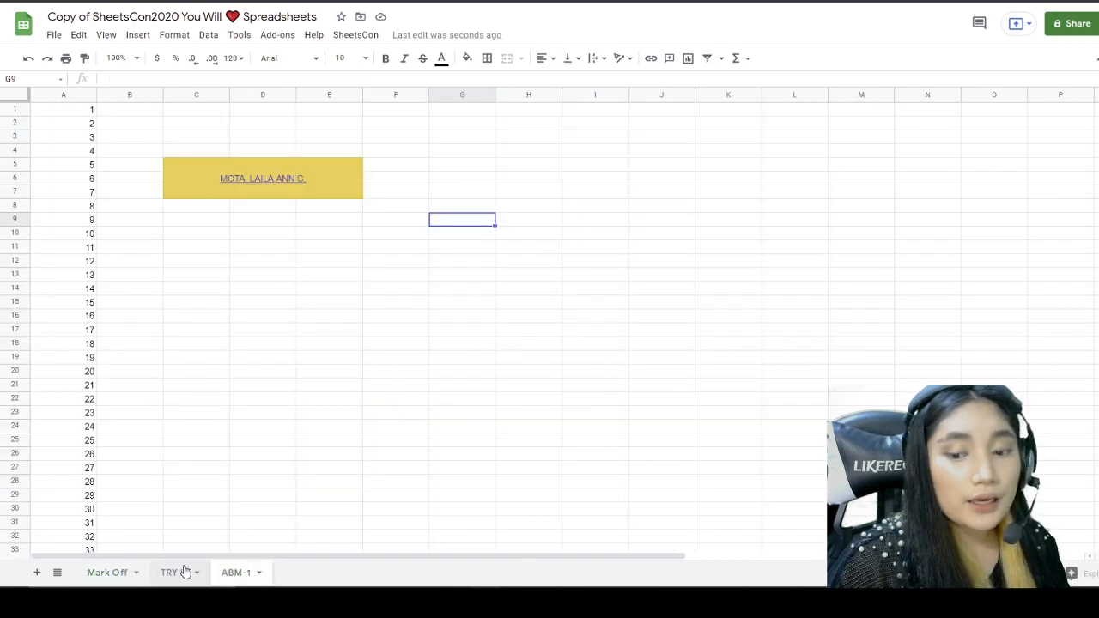
pyautogui.click(181, 571)
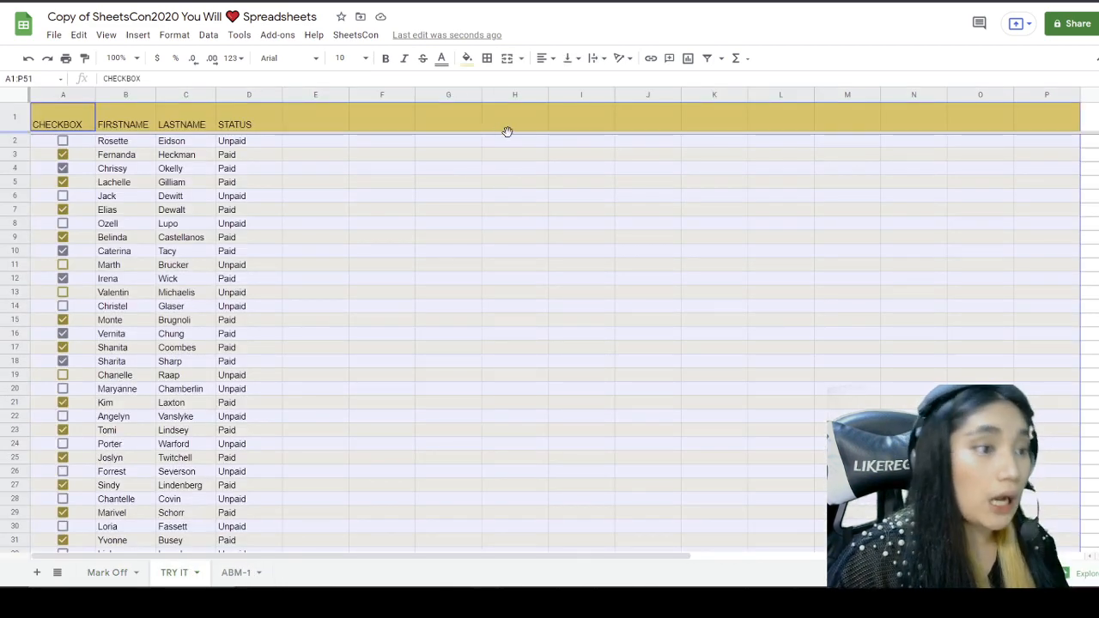
pyautogui.click(500, 190)
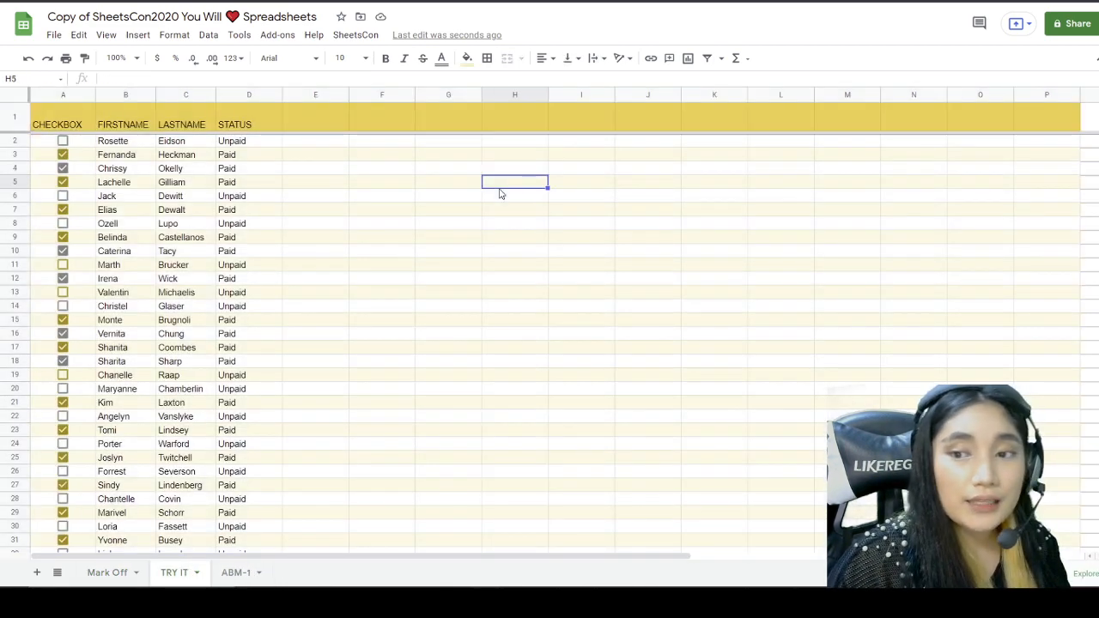
# Step: Tick quest 15 Loading Zone in A18 on Mark Off, reaching Level 7 with 170 XP
pyautogui.click(106, 572)
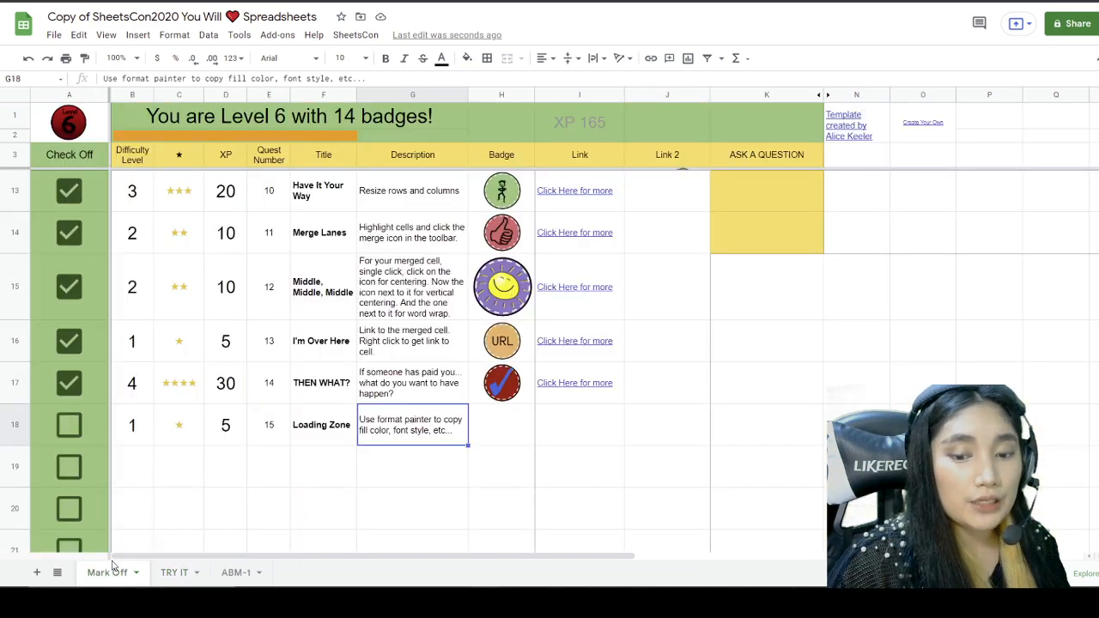
pyautogui.scroll(-2, 94, 386)
pyautogui.click(69, 341)
pyautogui.scroll(5, 203, 478)
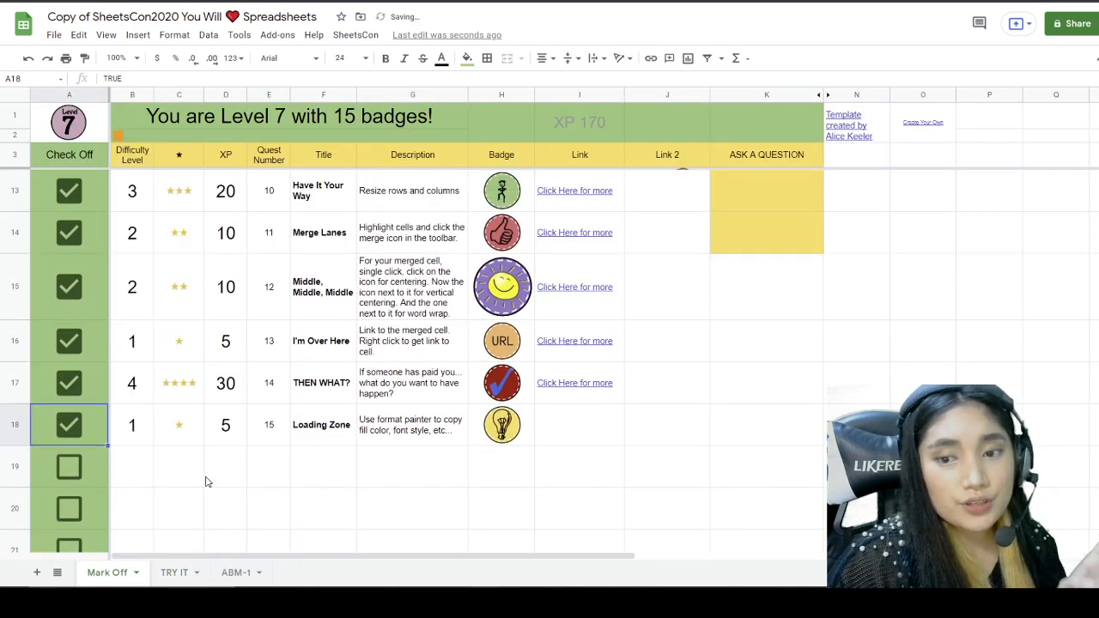
pyautogui.scroll(1, 206, 477)
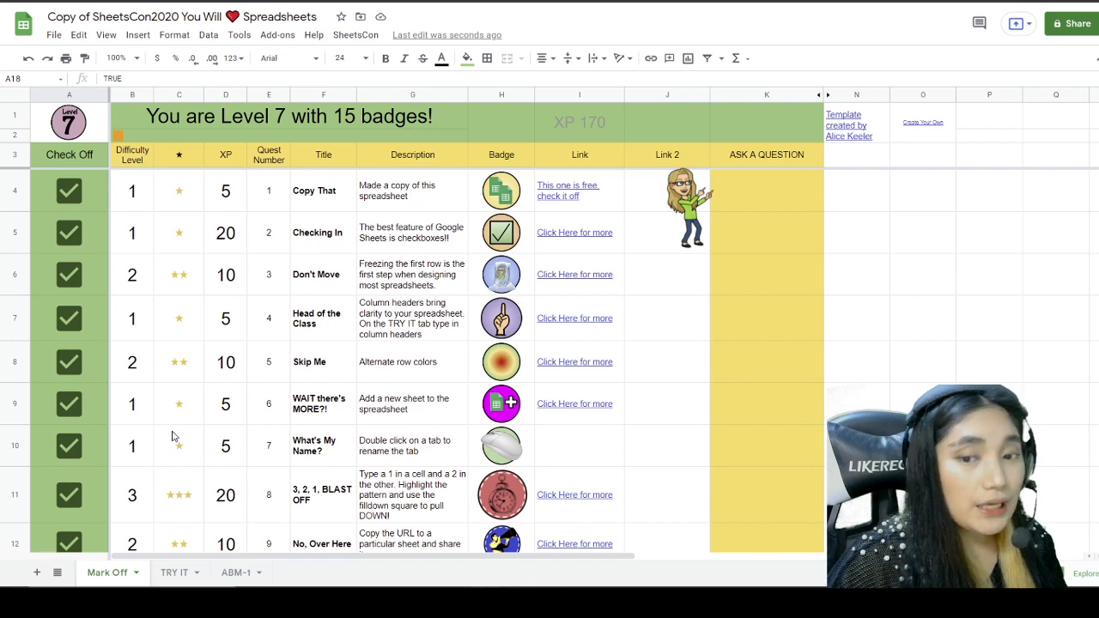
pyautogui.scroll(-3, 185, 403)
pyautogui.scroll(-1, 185, 403)
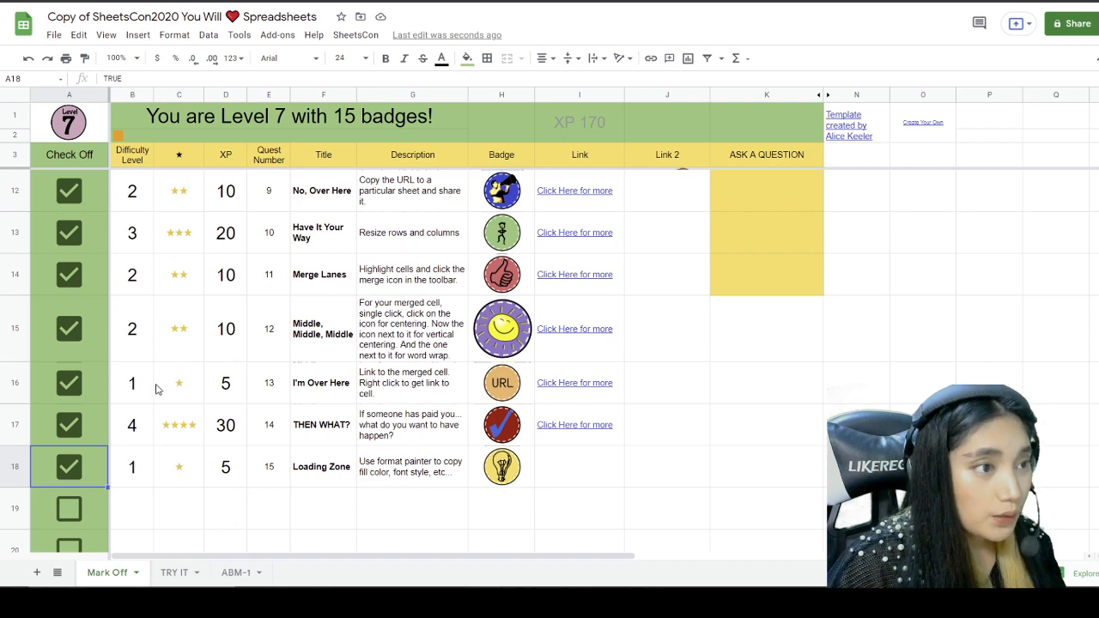
pyautogui.scroll(5, 157, 387)
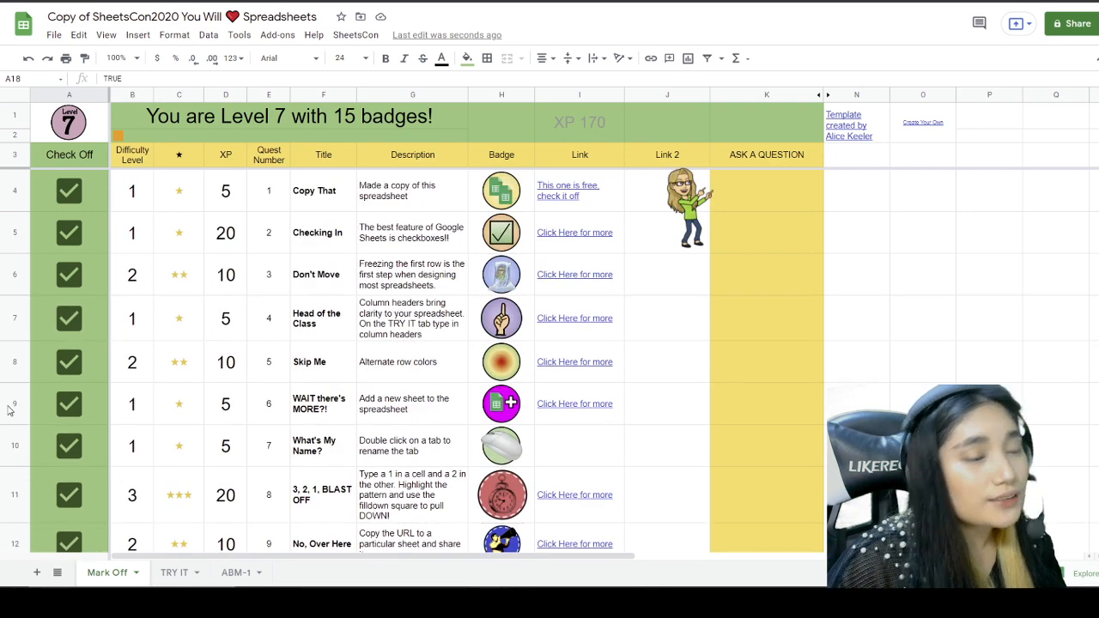